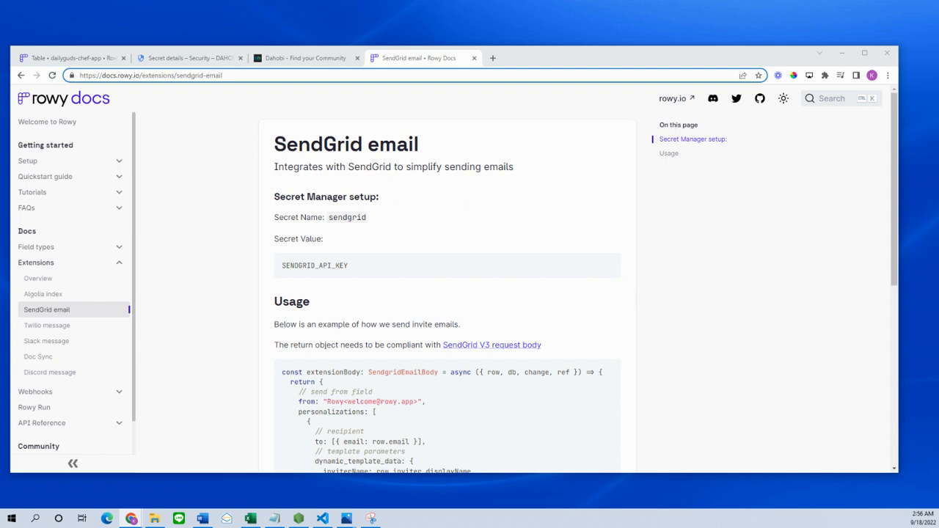
- Maximize the browser and review the SendGrid email page's title and Secret Manager setup section
double_click(531, 48)
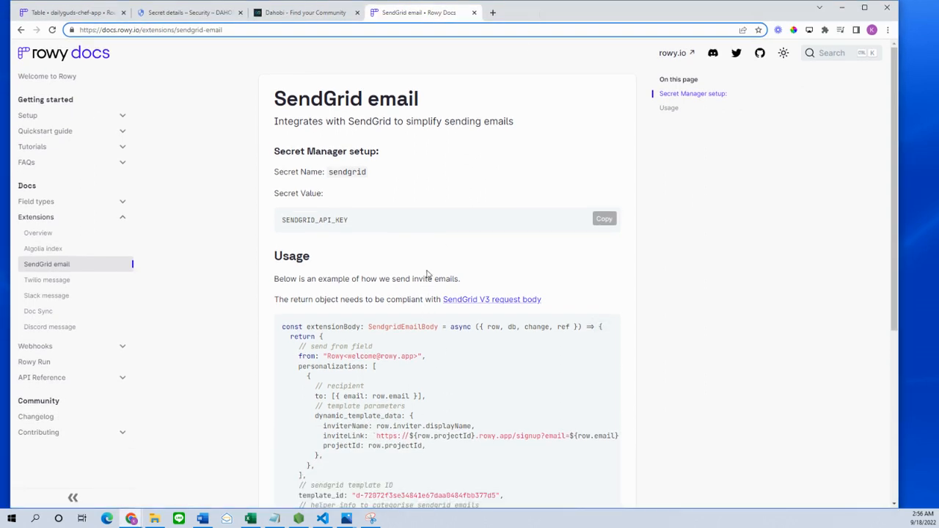
left_click_drag(324, 99, 431, 104)
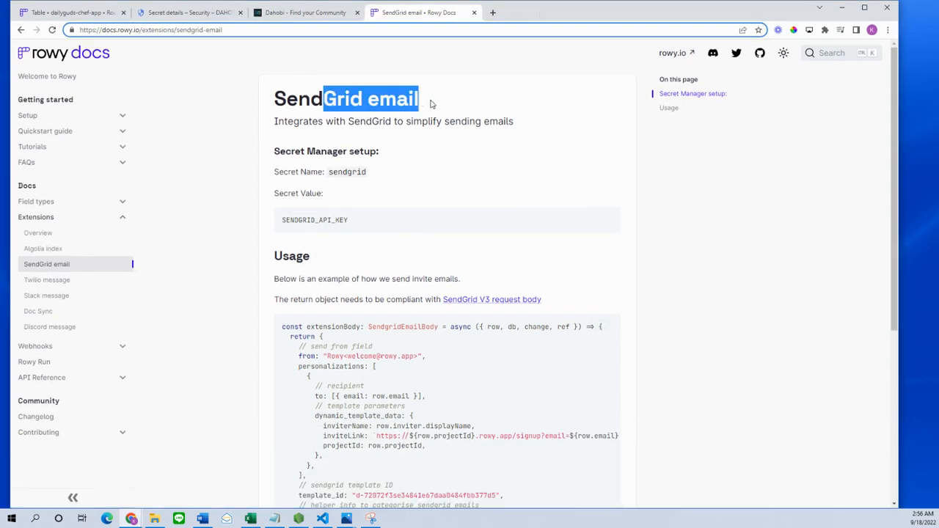
left_click(425, 154)
scroll(422, 130, "down", 1)
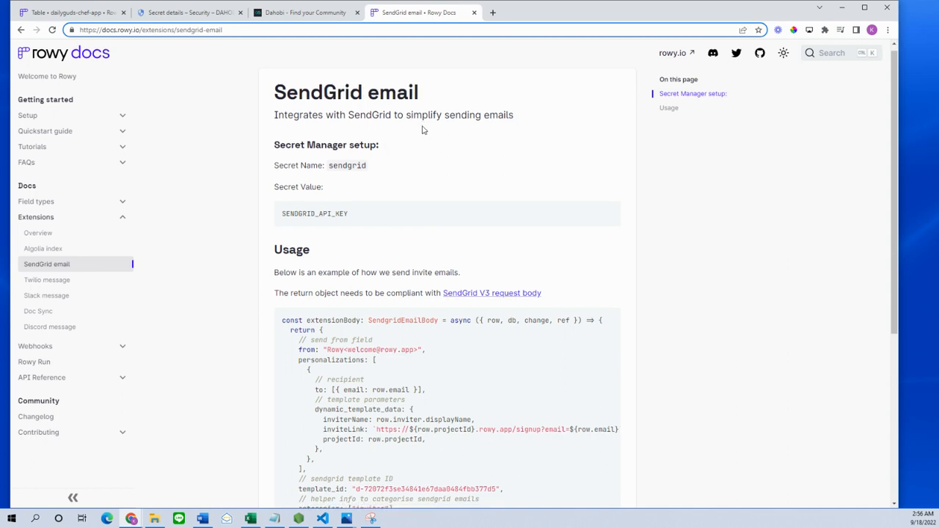
scroll(422, 129, "down", 3)
scroll(421, 128, "up", 2)
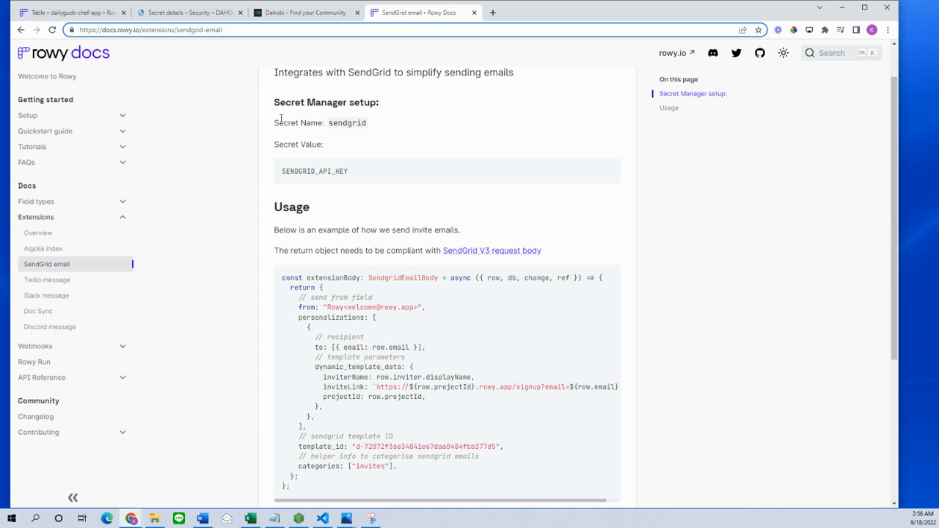
left_click_drag(286, 102, 385, 149)
left_click(449, 159)
scroll(450, 160, "up", 1)
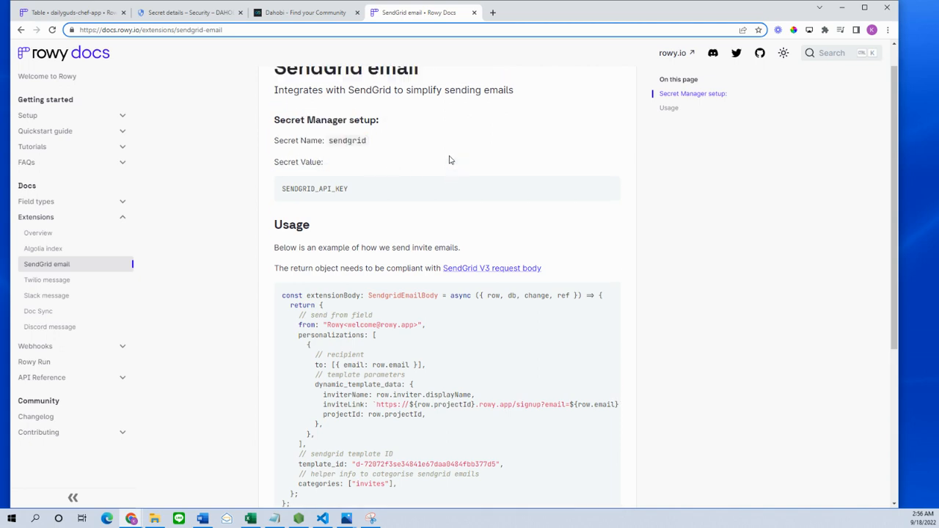
scroll(449, 174, "down", 1)
scroll(451, 176, "down", 4)
scroll(459, 306, "up", 4)
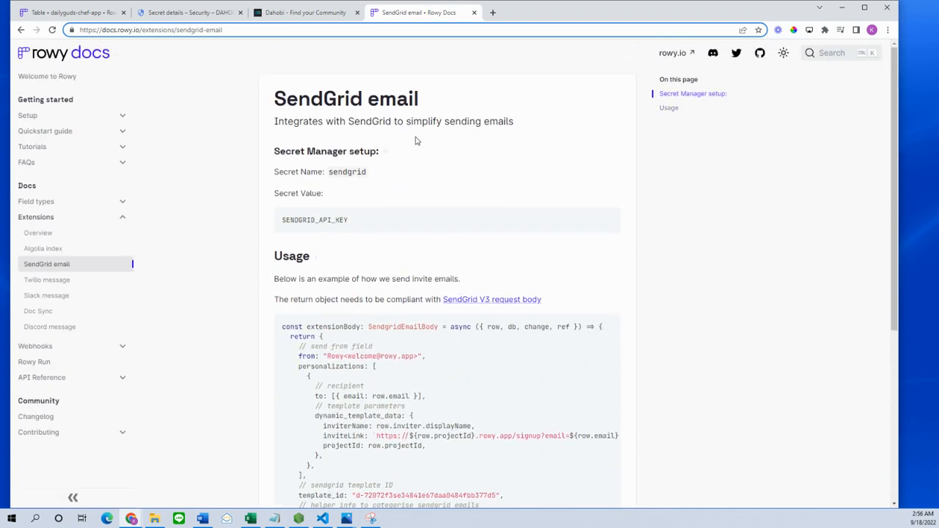
scroll(393, 305, "down", 2)
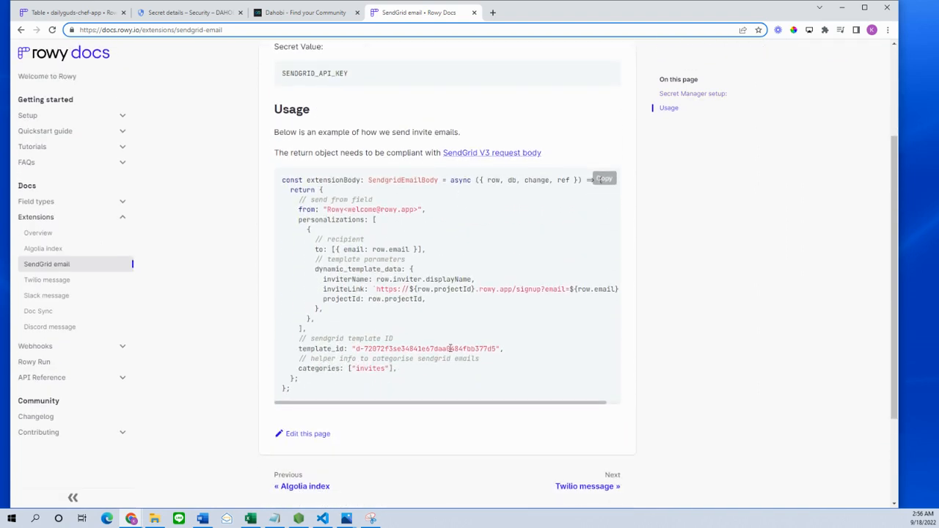
- Examine the example code snippet, focusing on the recipient line's to and email keys
left_click_drag(306, 396, 329, 385)
left_click(341, 388)
scroll(350, 256, "up", 6)
scroll(350, 256, "up", 1)
scroll(351, 256, "up", 2)
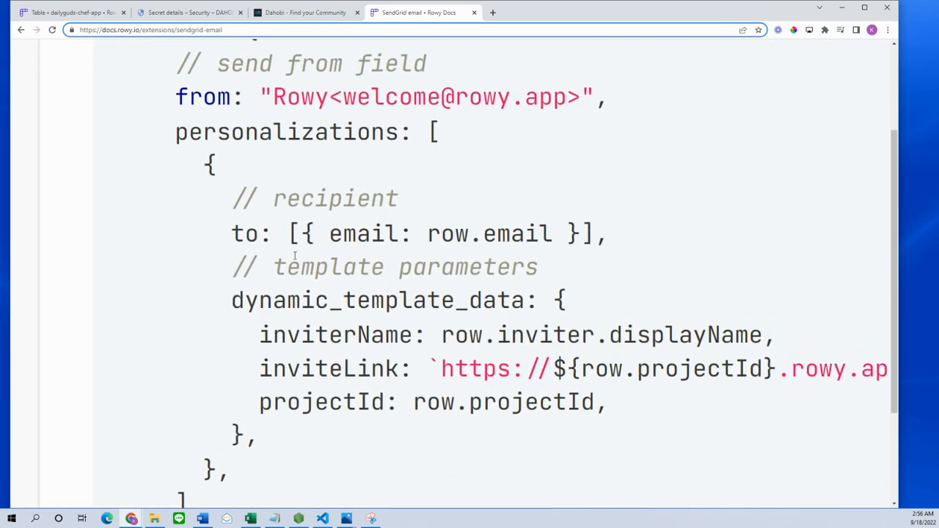
left_click_drag(258, 233, 372, 236)
left_click(241, 232)
left_click(285, 233)
left_click(295, 235)
left_click(525, 235)
left_click_drag(539, 235, 525, 235)
left_click_drag(333, 233, 403, 232)
left_click_drag(402, 232, 336, 233)
left_click(336, 233)
- Review the row.email recipient value, reset the page zoom, and go to the Dahobi community page
left_click_drag(429, 233, 583, 233)
left_click(554, 232)
left_click(433, 234)
left_click(546, 234)
left_click(412, 230)
left_click(612, 241)
key("ctrl+minus")
key("ctrl+minus")
key("ctrl+minus")
key("ctrl+minus")
key("ctrl+minus")
key("ctrl+minus")
key("ctrl+minus")
key("ctrl+minus")
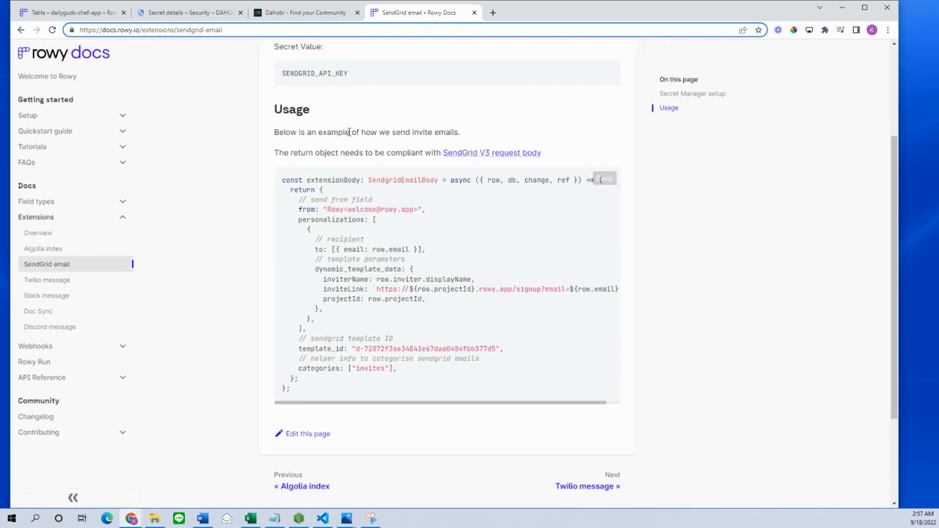
left_click(308, 16)
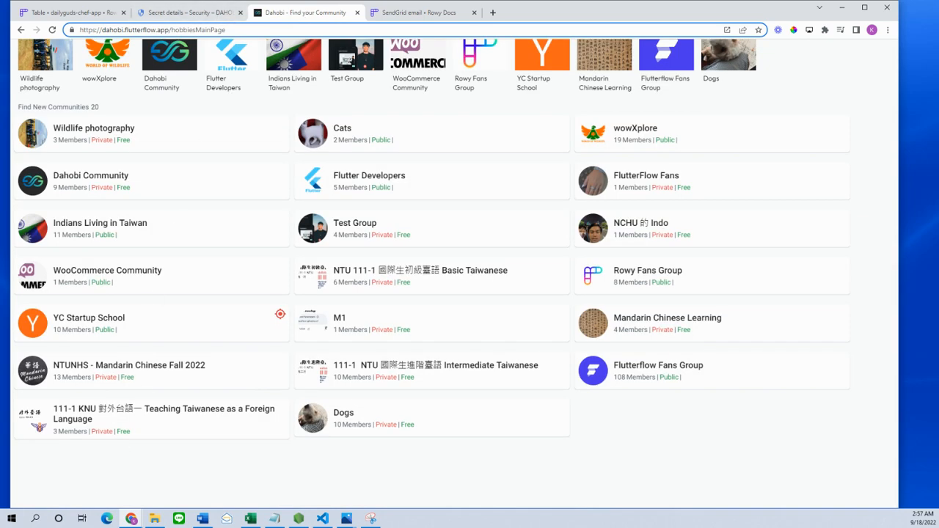
- In the Incognito window, open the FlutterFlow project dashboard showing the Hobbies collection's Firestore schema
left_click(174, 466)
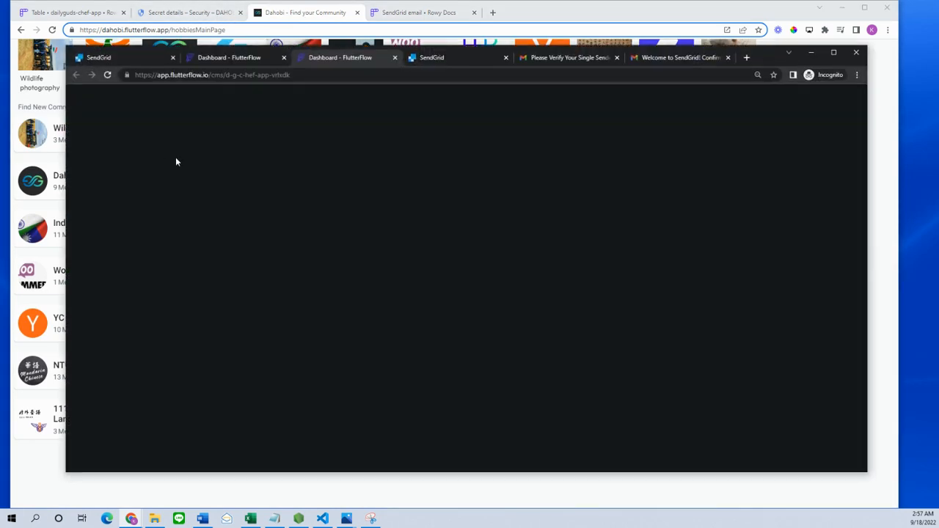
left_click(229, 59)
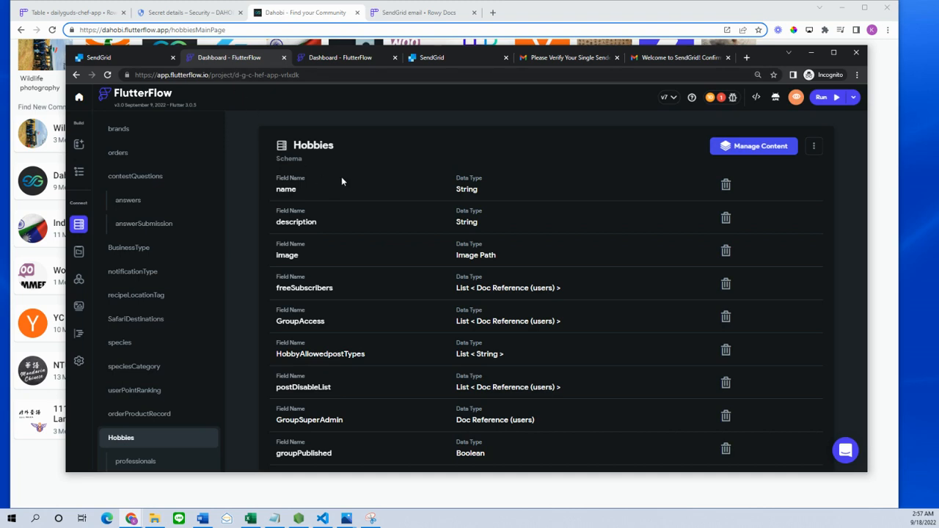
scroll(179, 180, "down", 10)
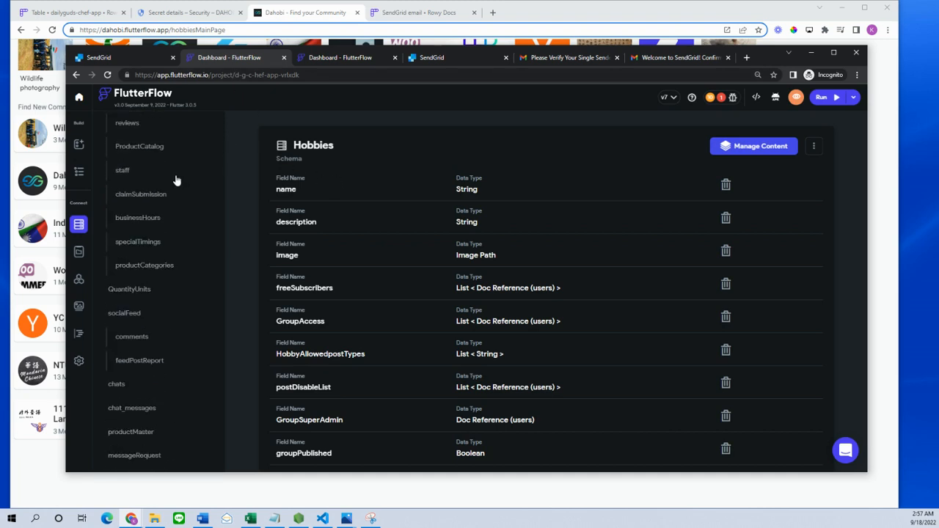
scroll(176, 179, "up", 5)
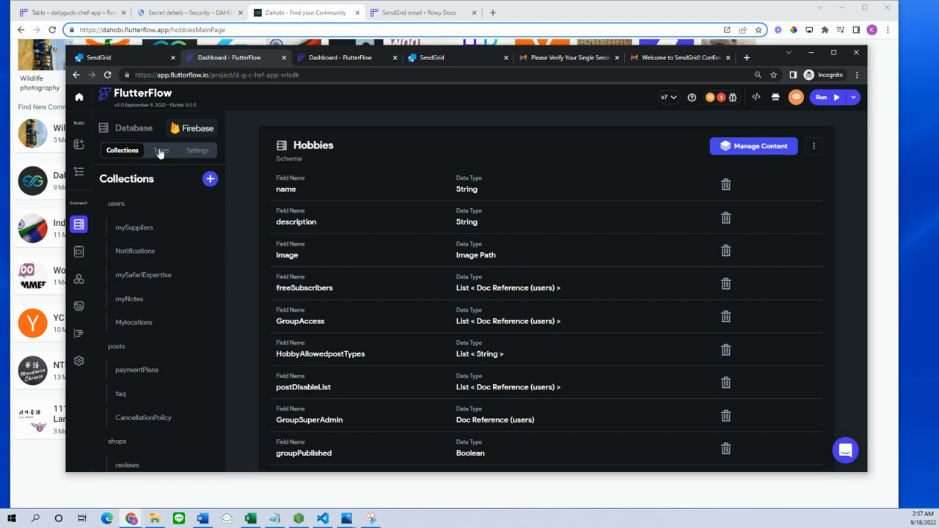
- Under the Types tab, open the email data type to see its single String field email
left_click(159, 151)
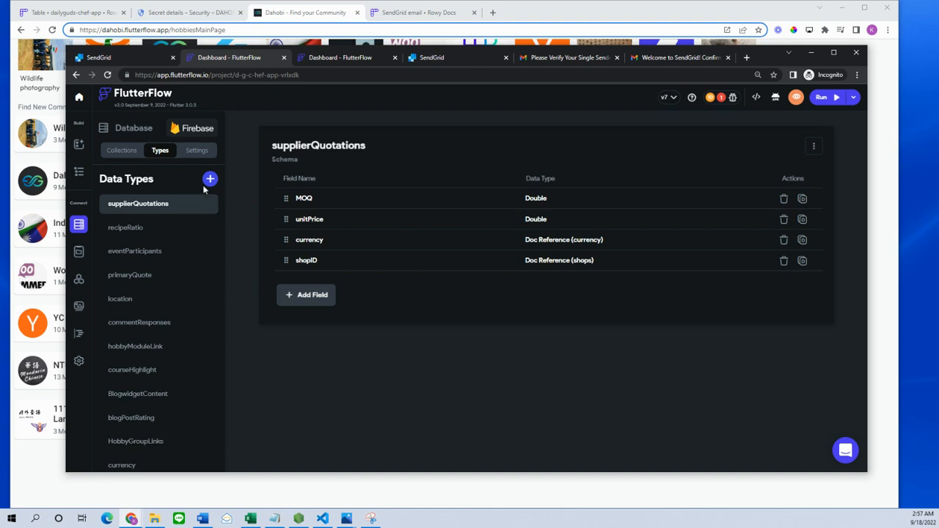
scroll(161, 331, "down", 3)
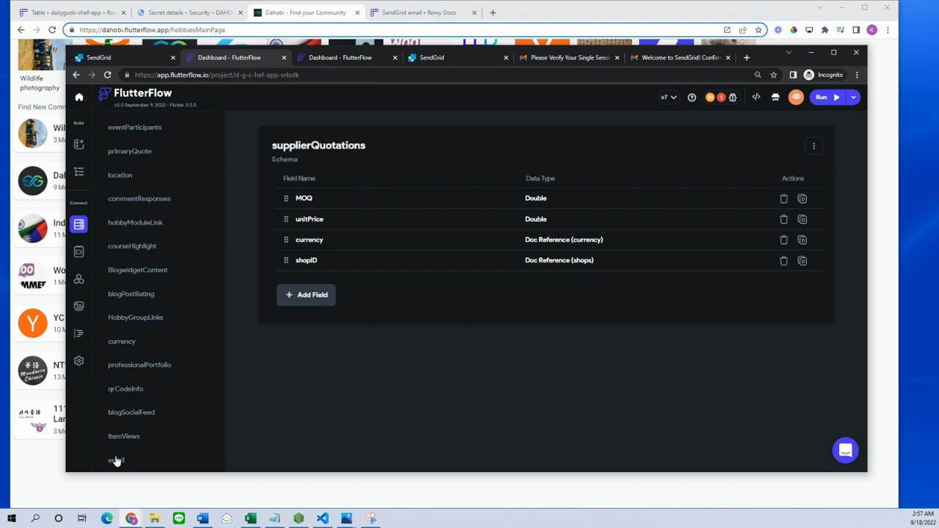
left_click(116, 461)
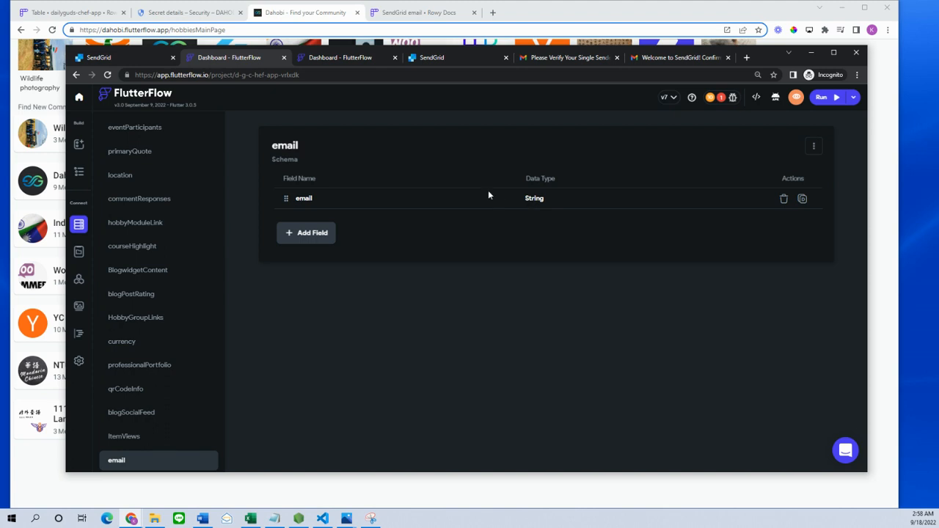
scroll(151, 207, "up", 2)
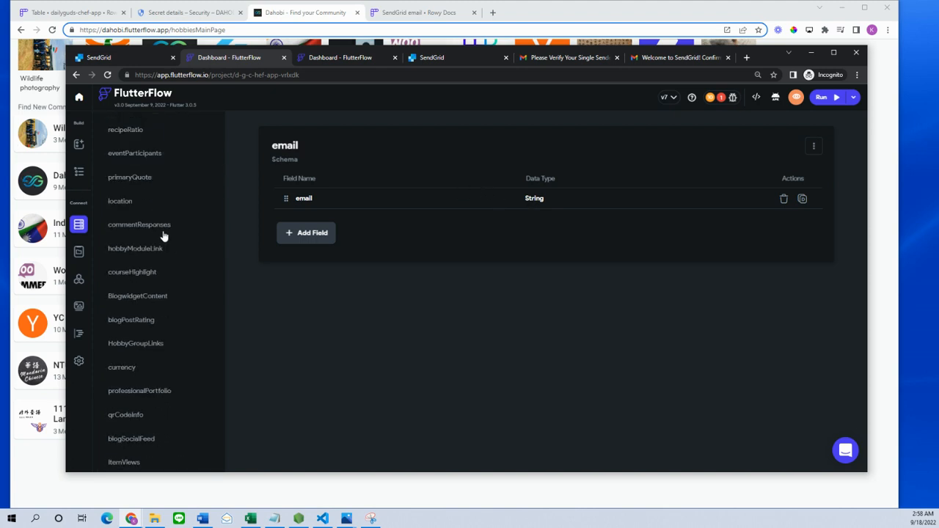
scroll(165, 261, "down", 1)
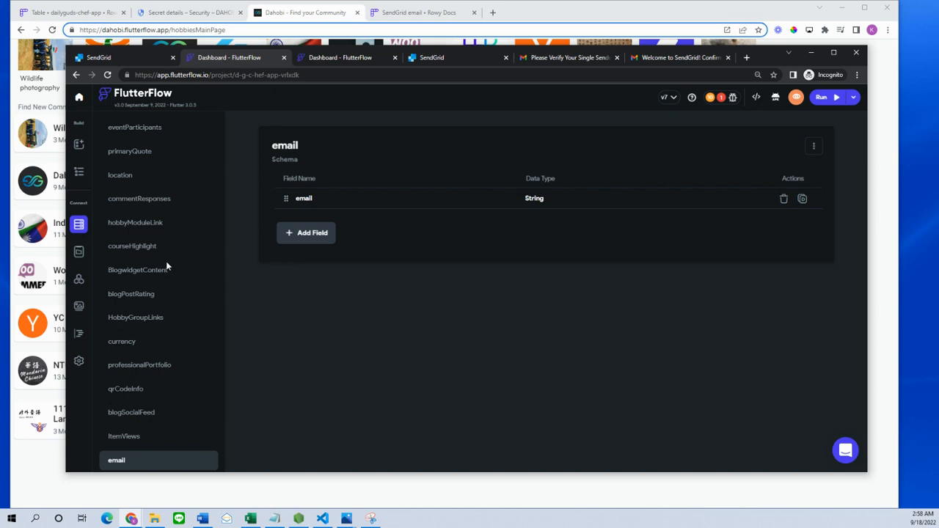
scroll(162, 298, "up", 4)
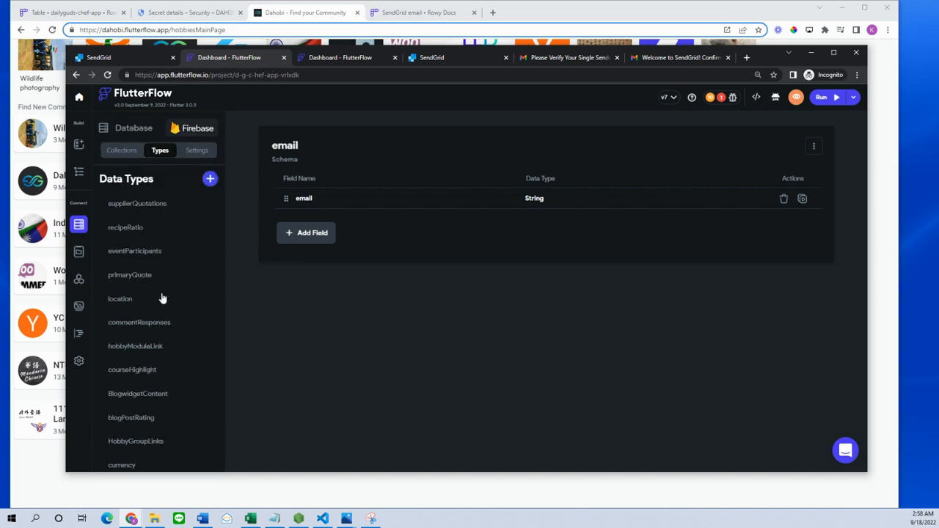
- Glance at eventParticipants, return to collections, and start adding a field to AppModules
left_click(146, 255)
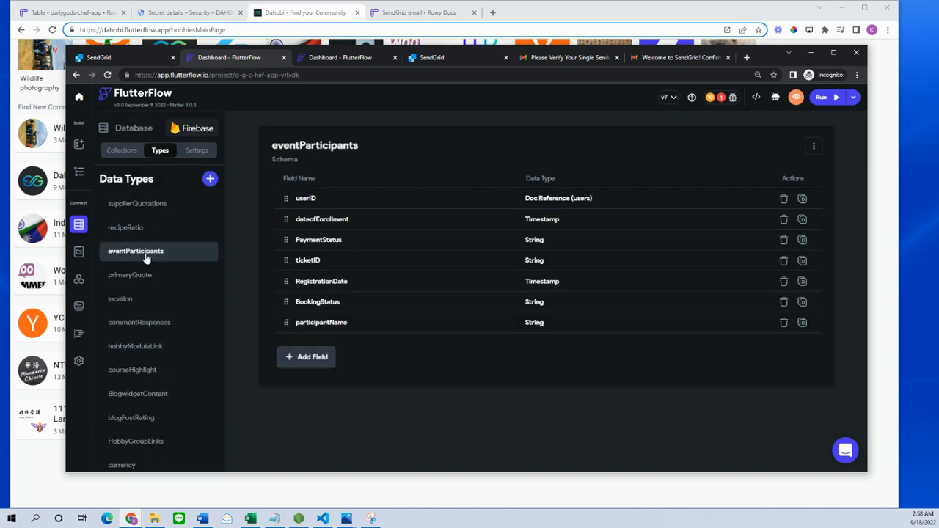
left_click(118, 152)
scroll(171, 257, "down", 5)
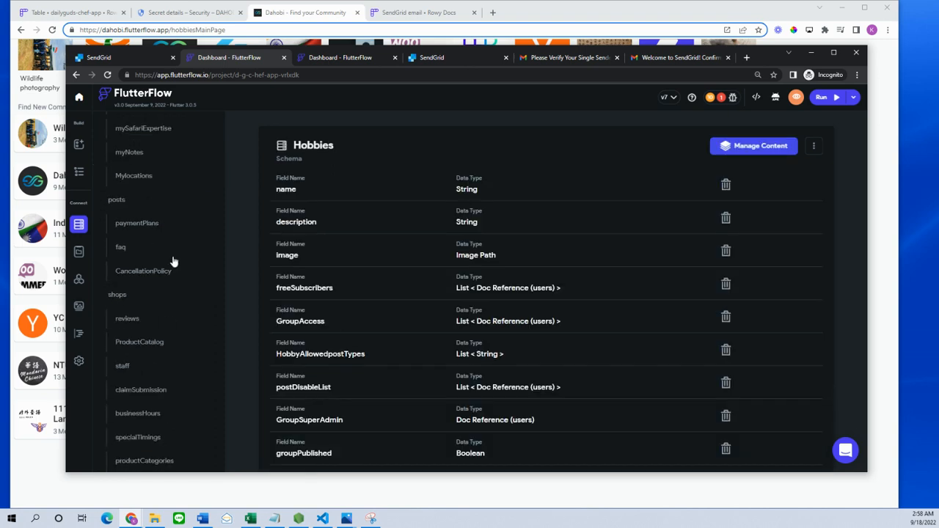
scroll(173, 260, "down", 4)
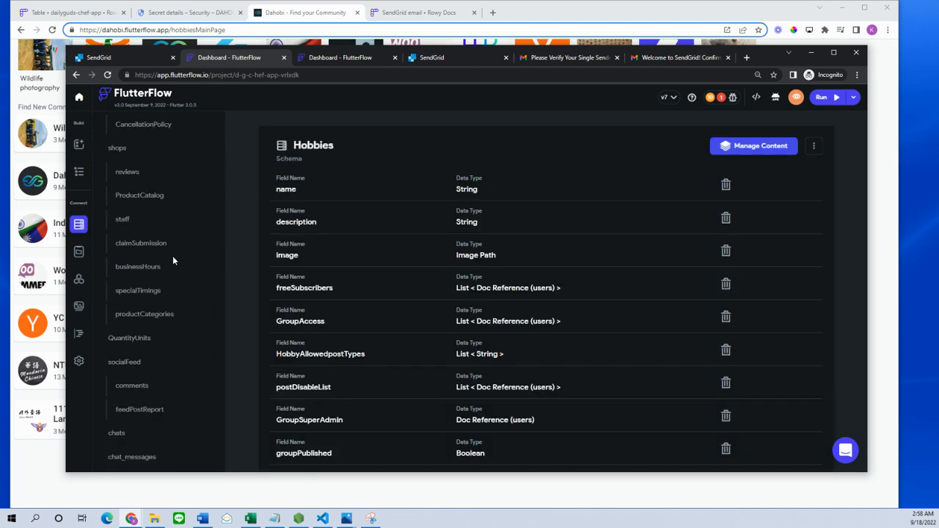
scroll(174, 263, "down", 3)
scroll(174, 262, "down", 6)
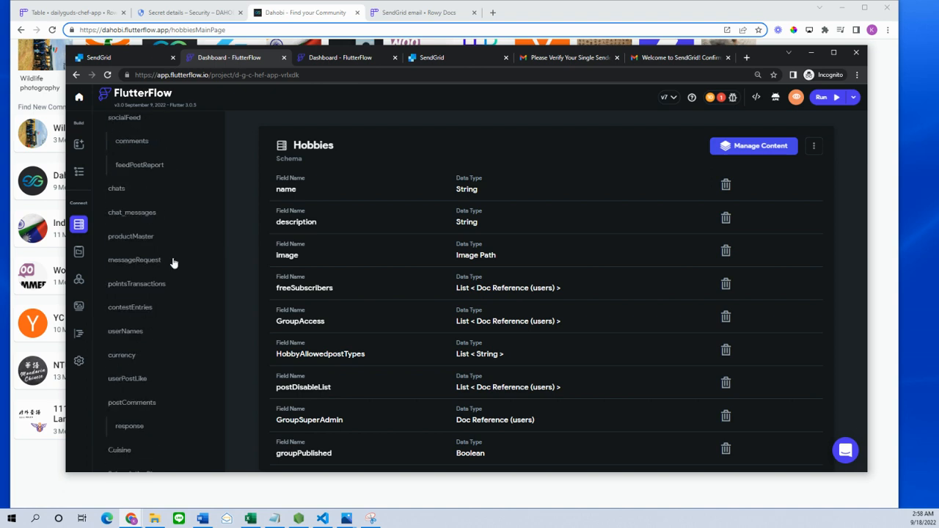
scroll(174, 263, "down", 3)
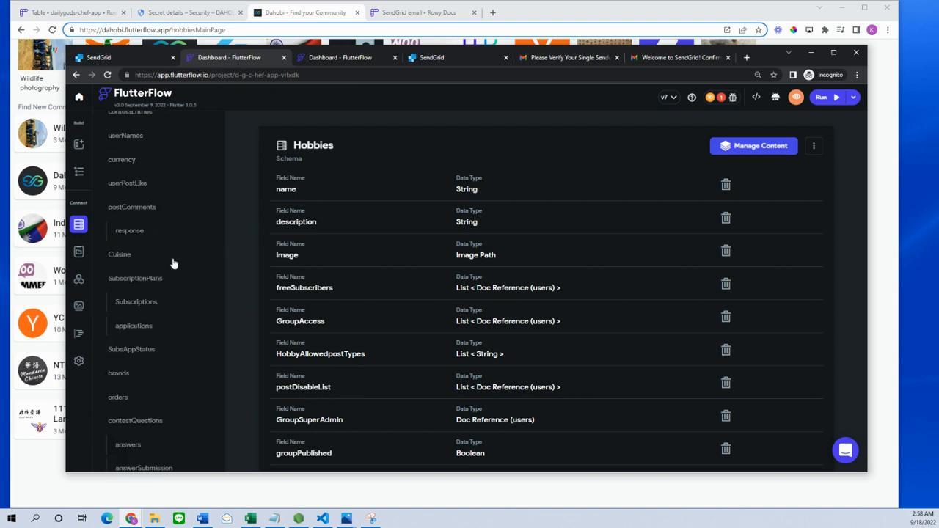
scroll(174, 263, "down", 8)
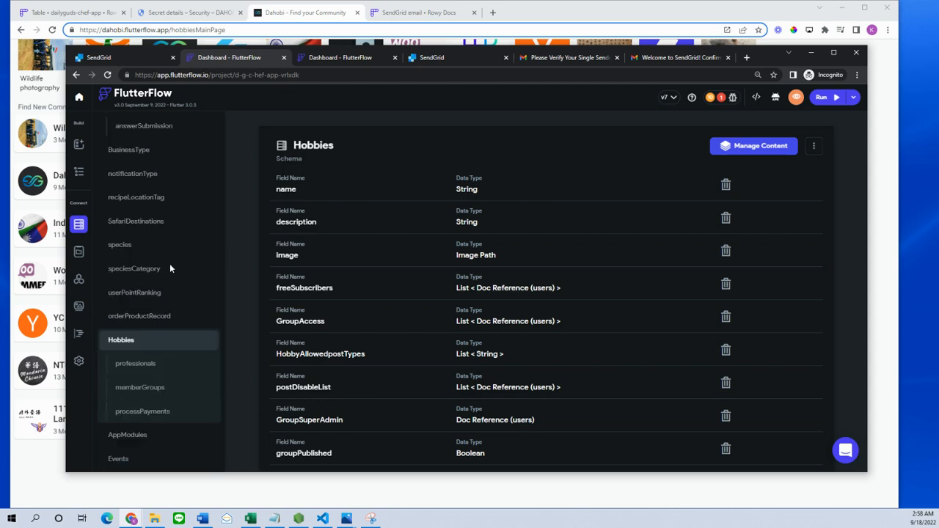
scroll(169, 263, "down", 3)
scroll(422, 221, "down", 10)
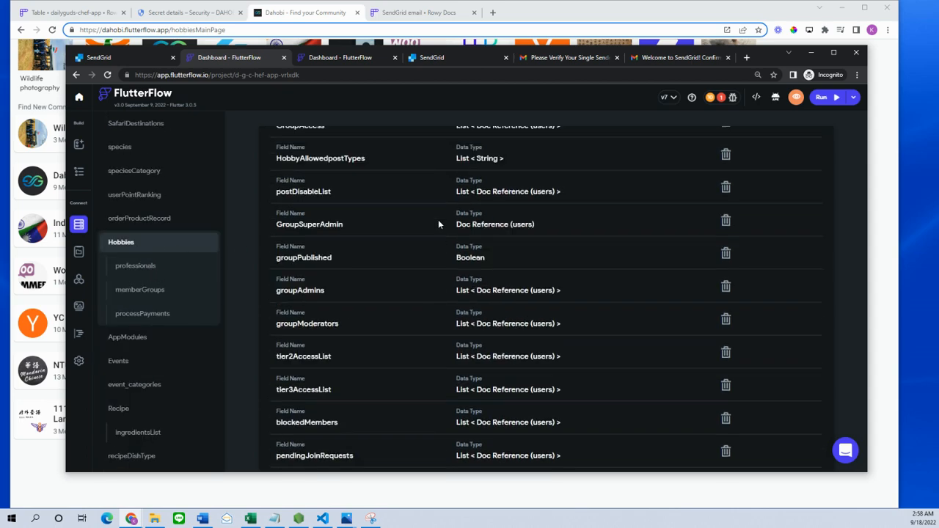
scroll(408, 339, "down", 3)
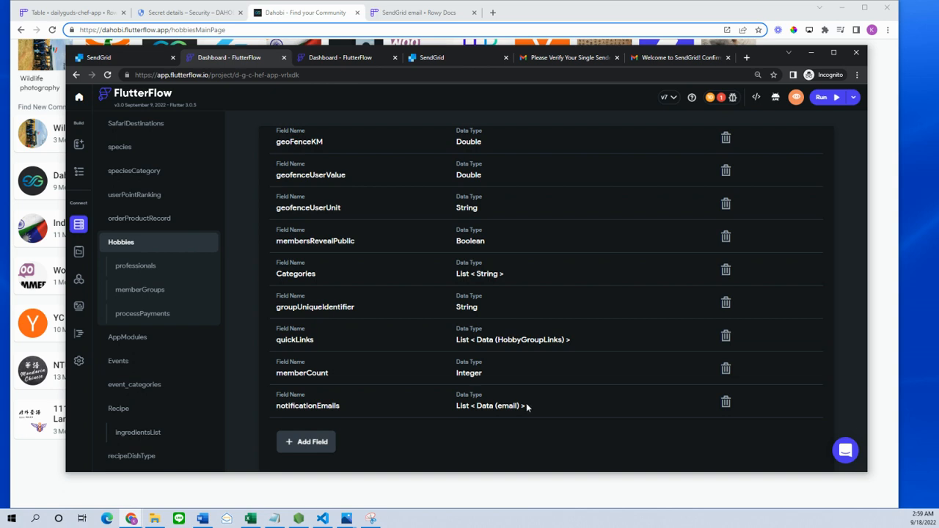
left_click(136, 339)
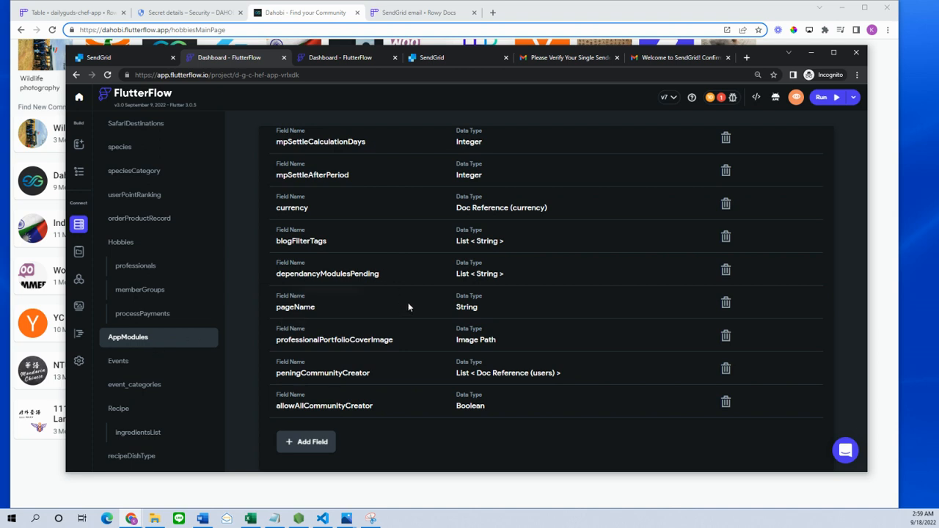
left_click(311, 443)
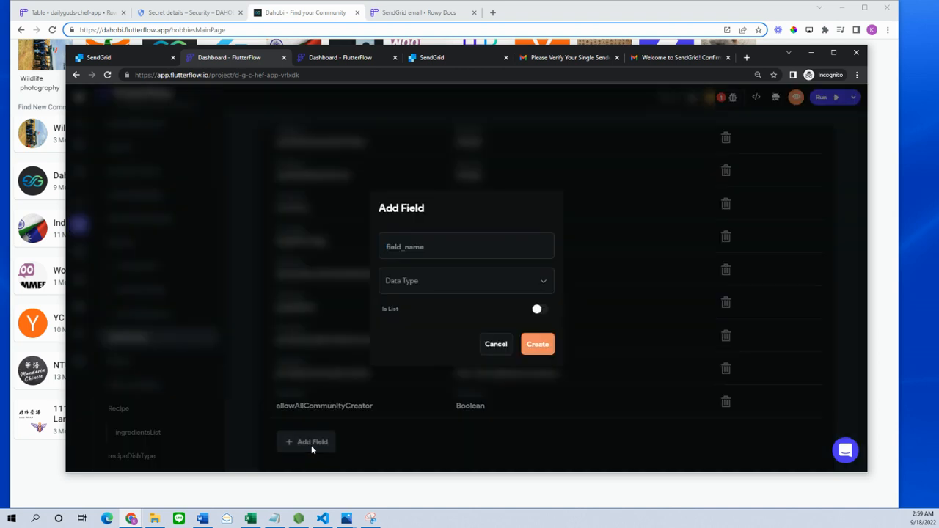
- Create the notificationEmails field as a list of Data (Email), then go to SendGrid
type("notificationEMai")
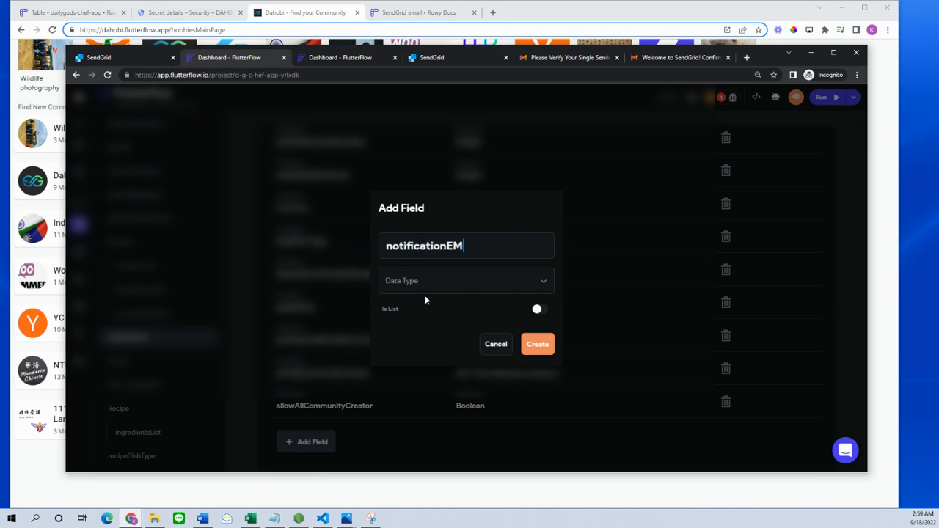
key("BackSpace")
key("BackSpace")
key("BackSpace")
type("mails")
left_click(429, 281)
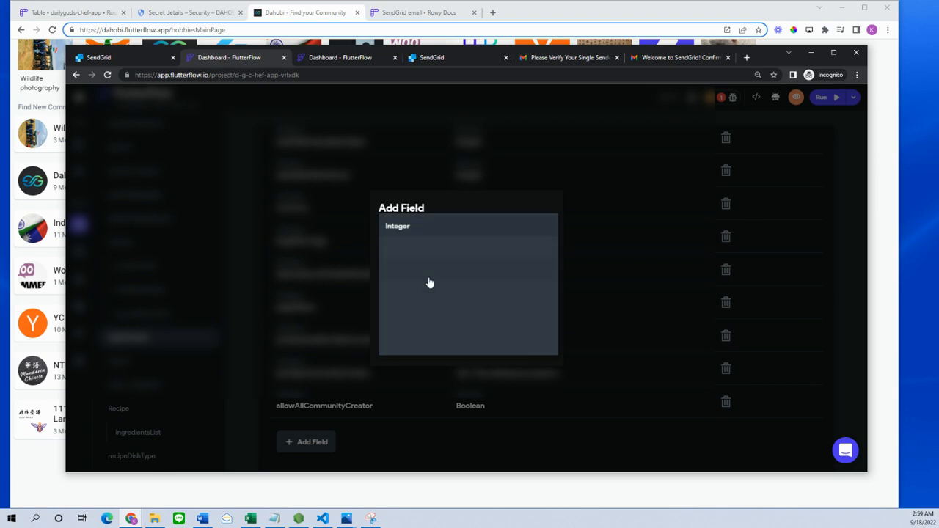
left_click(423, 438)
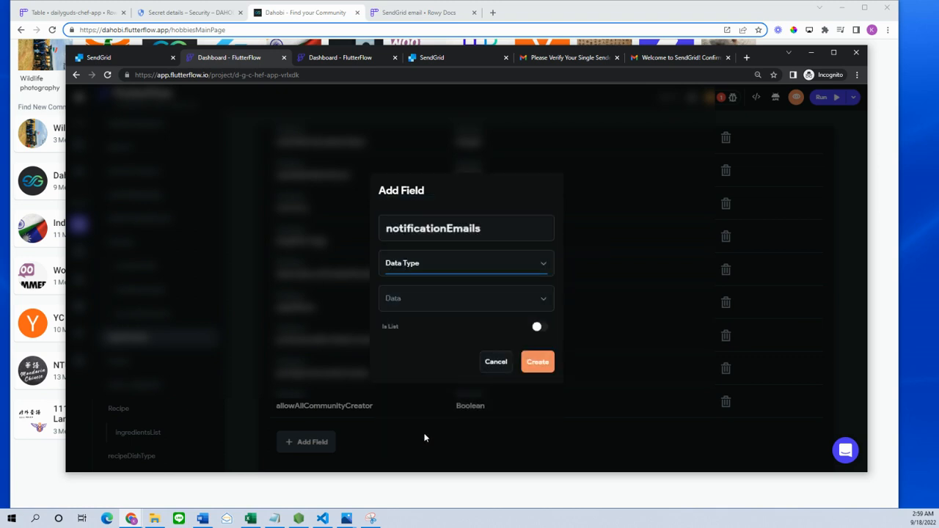
left_click(419, 302)
scroll(469, 357, "down", 1)
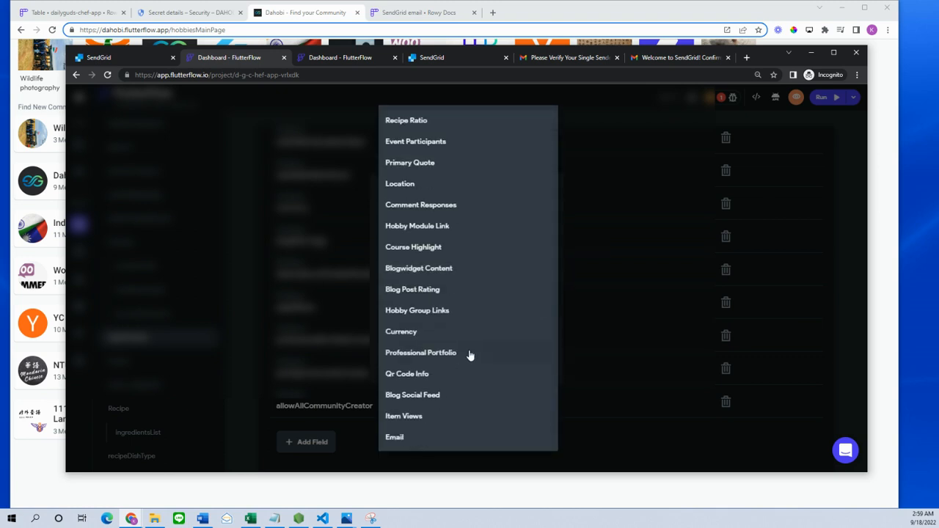
left_click(396, 438)
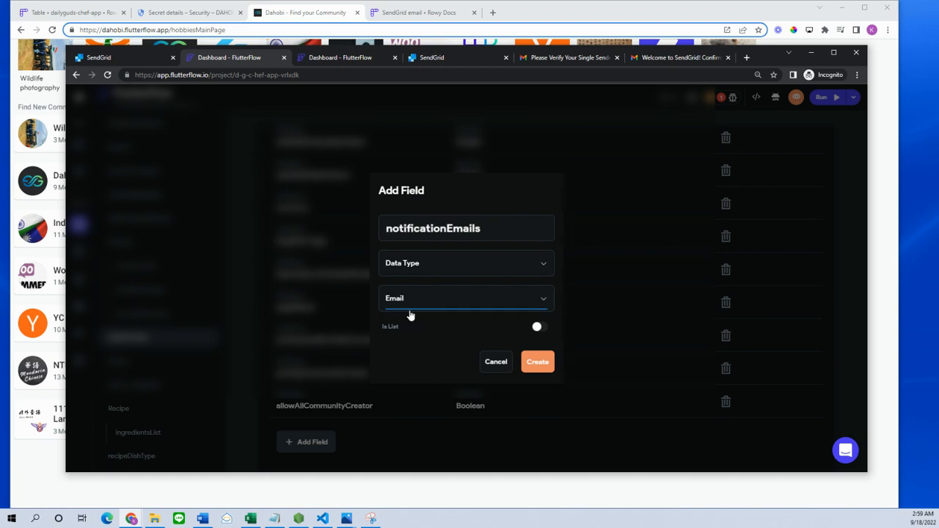
left_click(542, 327)
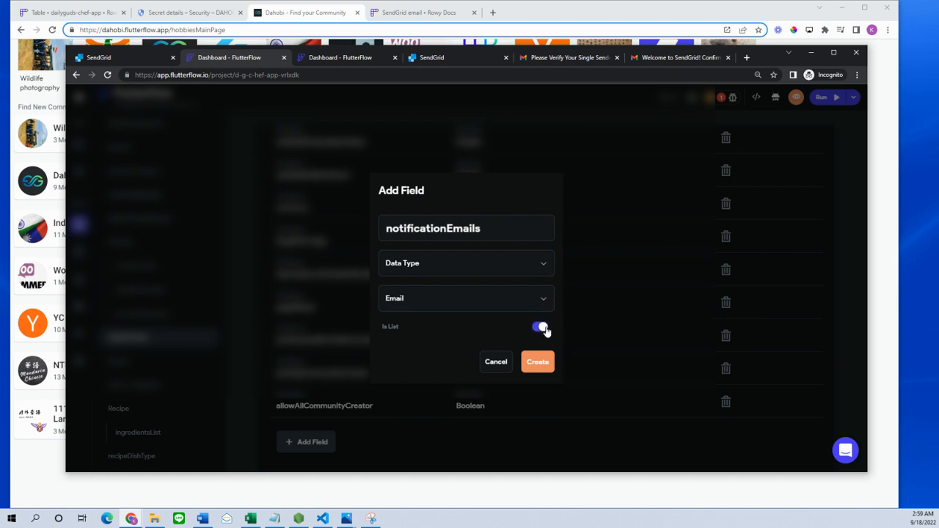
left_click(536, 365)
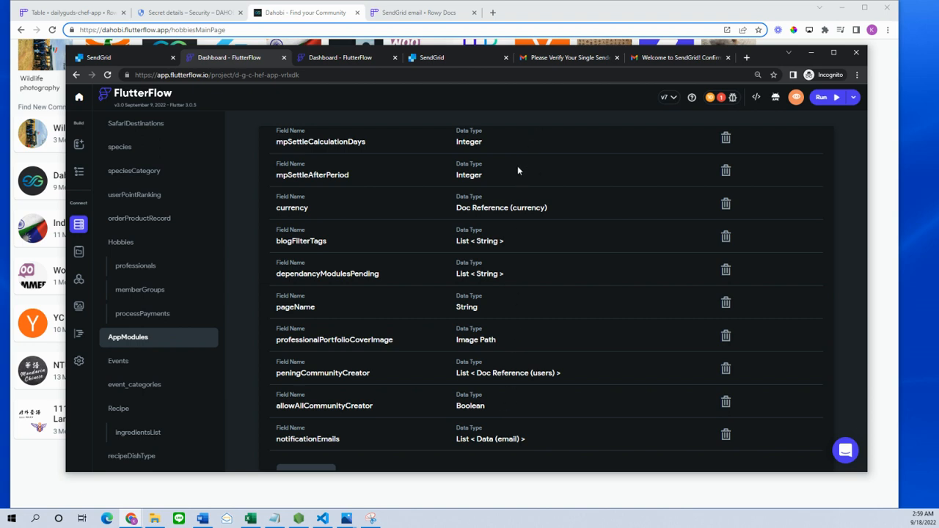
left_click(438, 59)
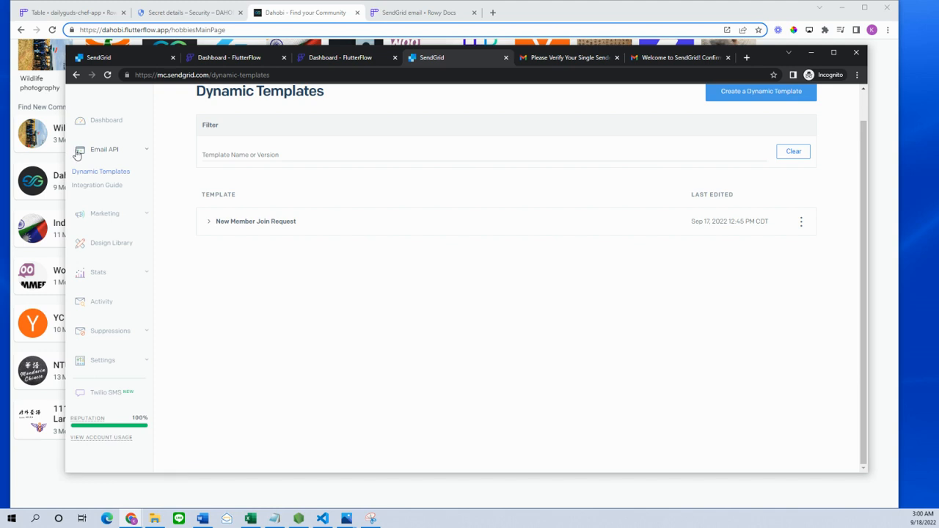
scroll(643, 222, "up", 1)
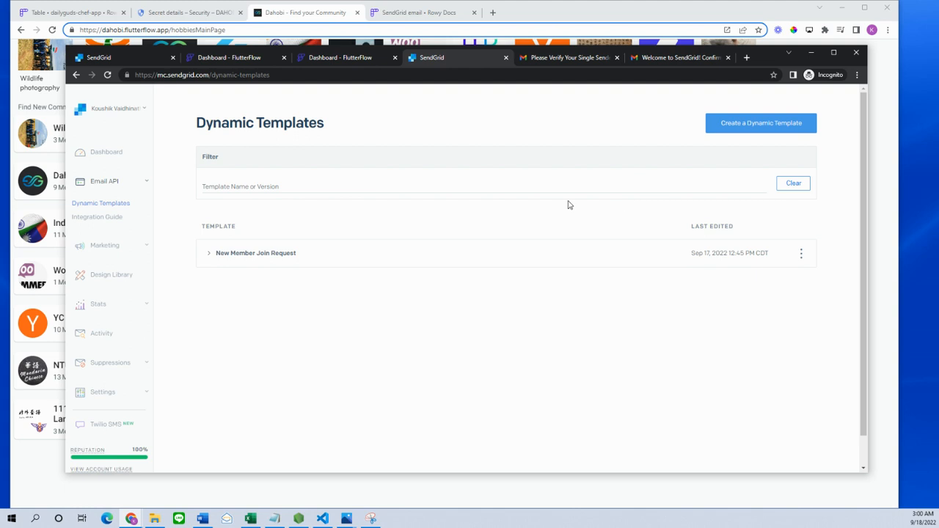
left_click(92, 159)
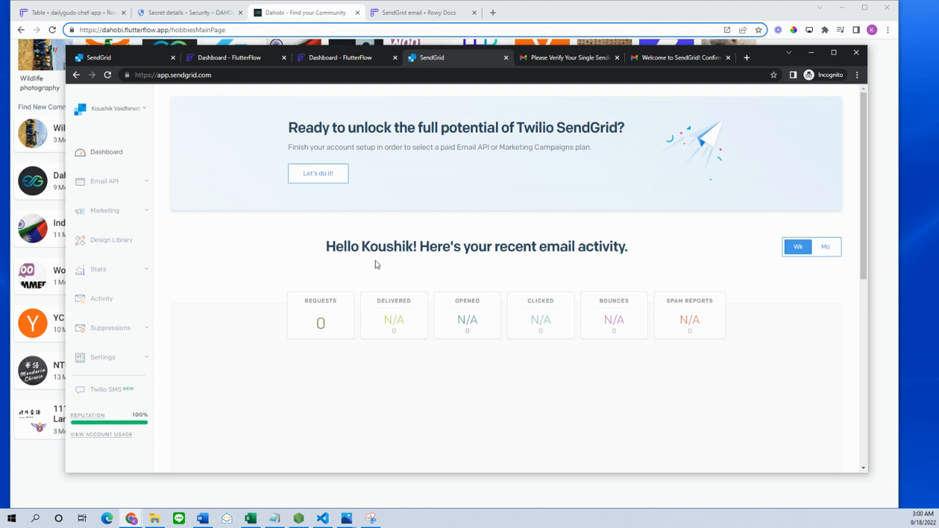
left_click(107, 184)
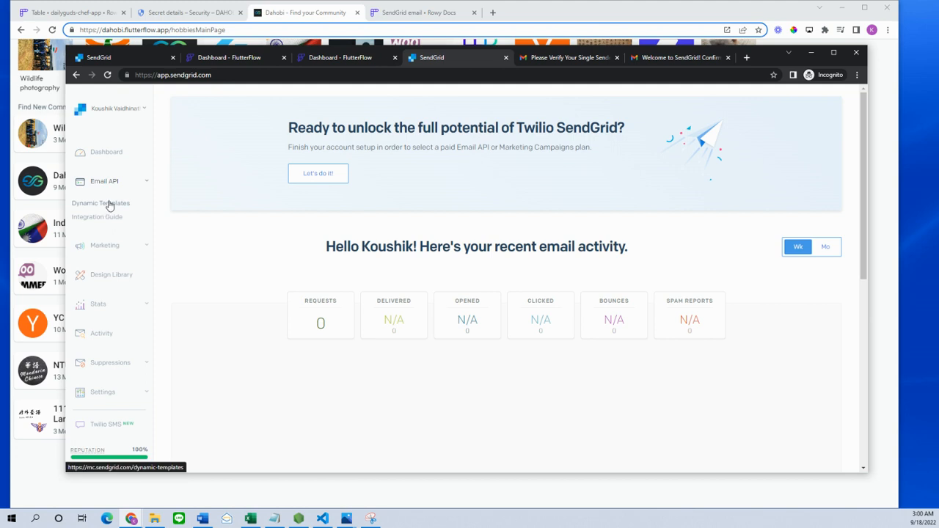
left_click(109, 204)
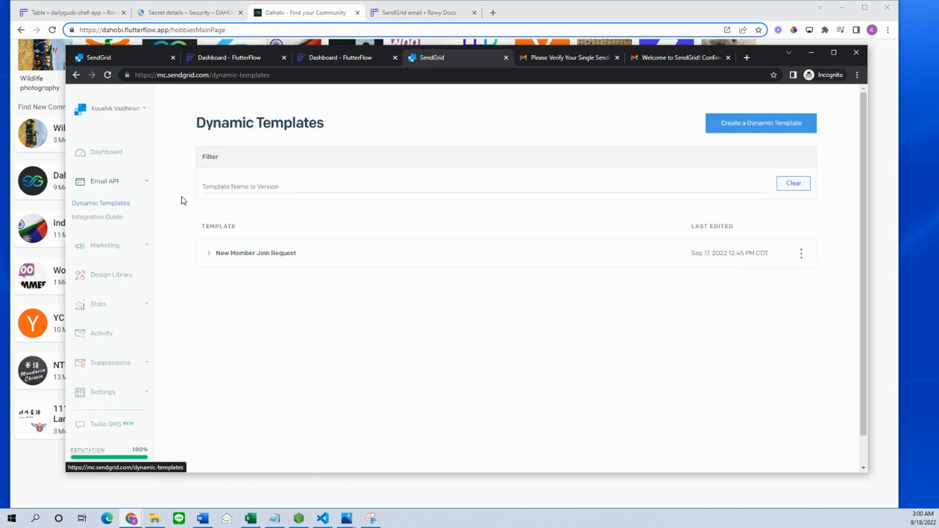
left_click(789, 126)
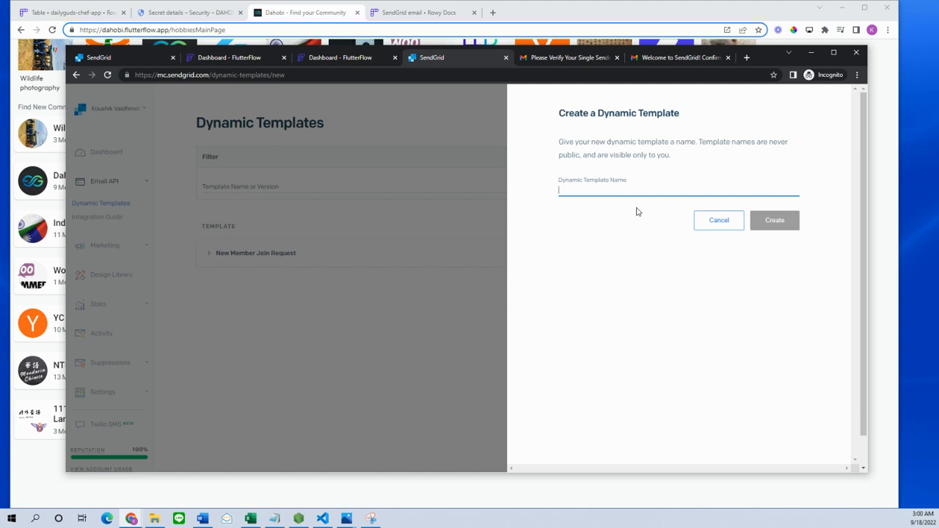
- Create the 'New User Joined' dynamic template, expand it, and start adding its first version
type("New User Joined")
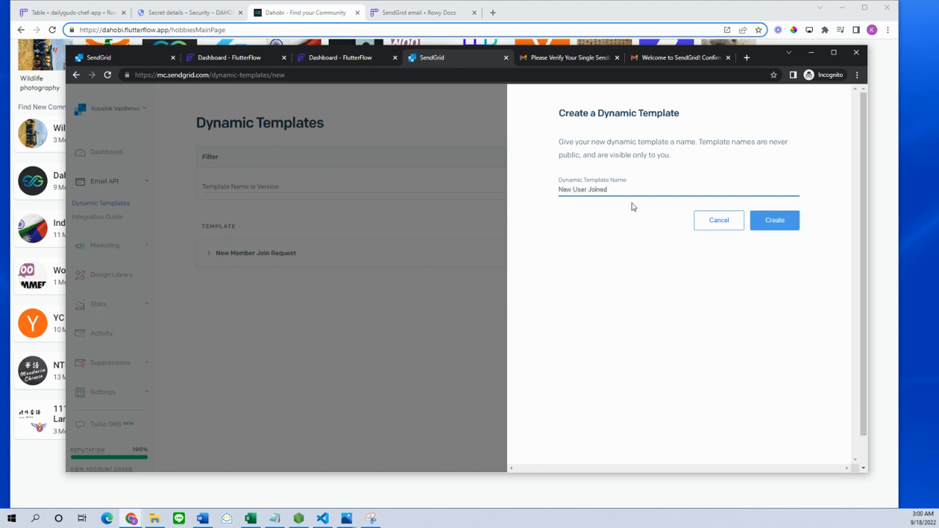
left_click(777, 226)
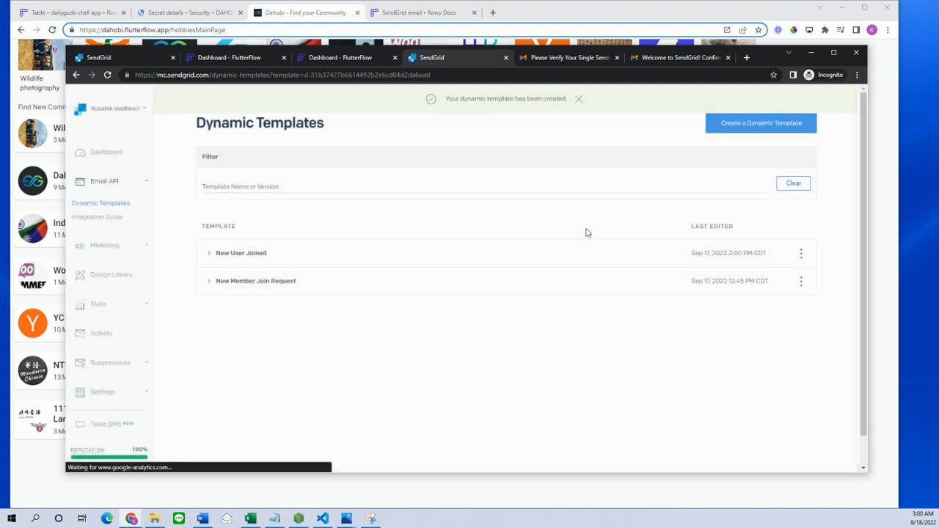
left_click(255, 255)
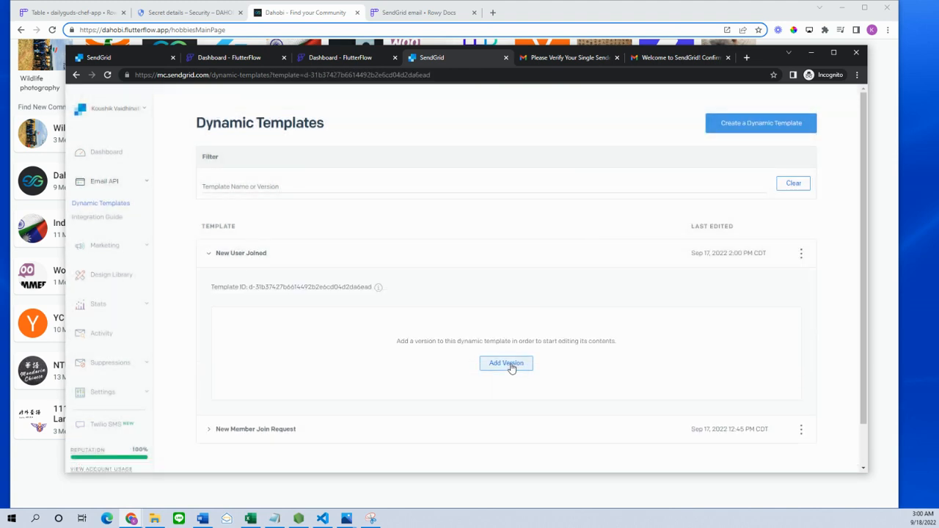
left_click(506, 363)
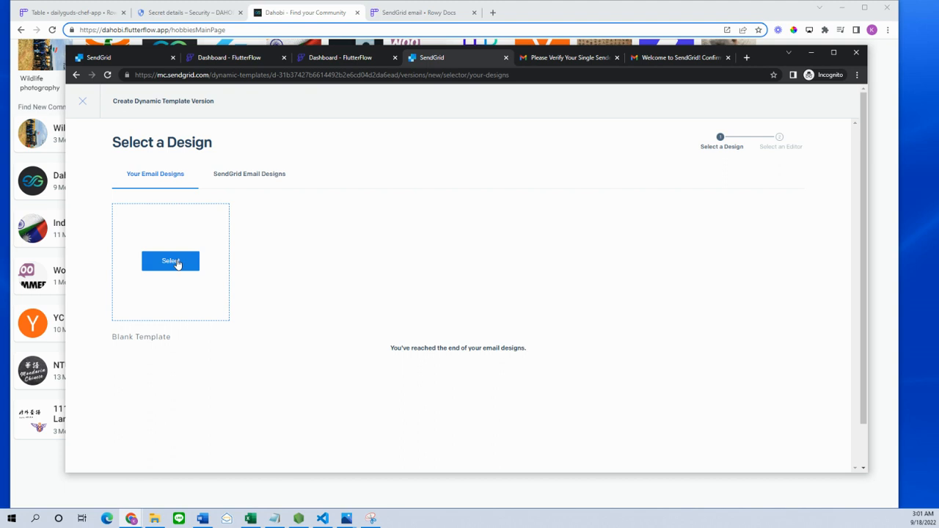
- Browse SendGrid's ready-made email designs for the new version
left_click(257, 176)
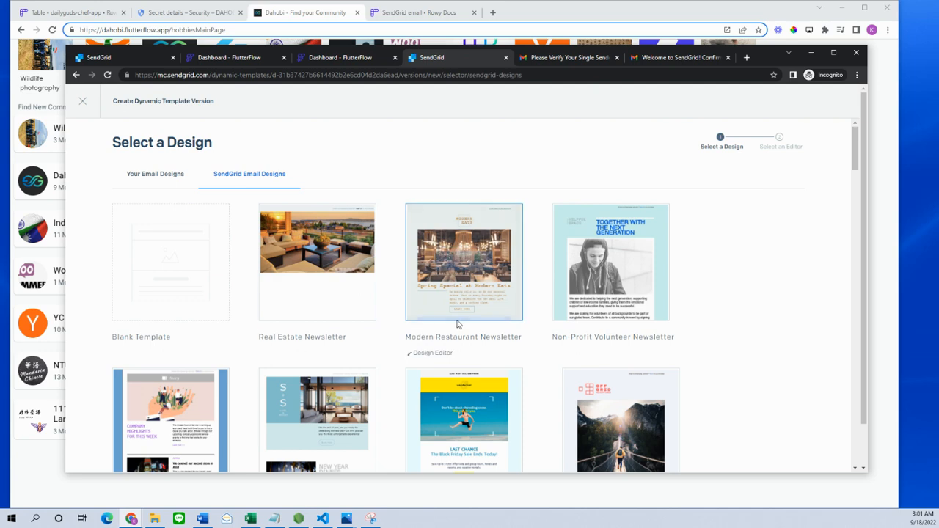
mouse_move(211, 308)
scroll(212, 308, "down", 10)
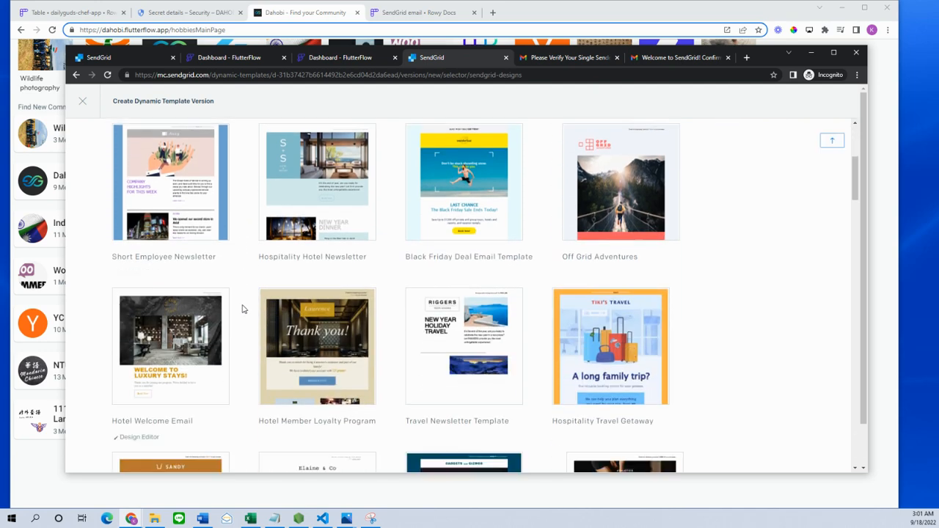
scroll(248, 312, "down", 5)
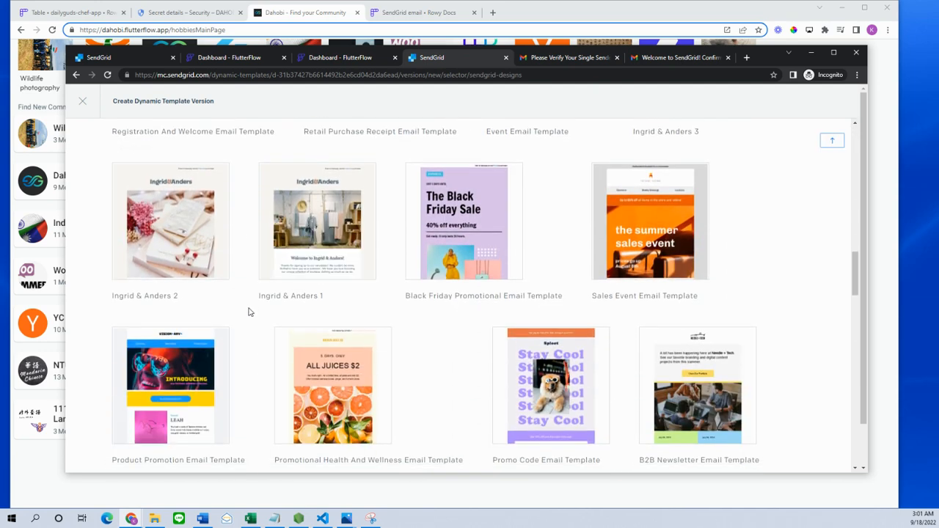
scroll(713, 249, "down", 3)
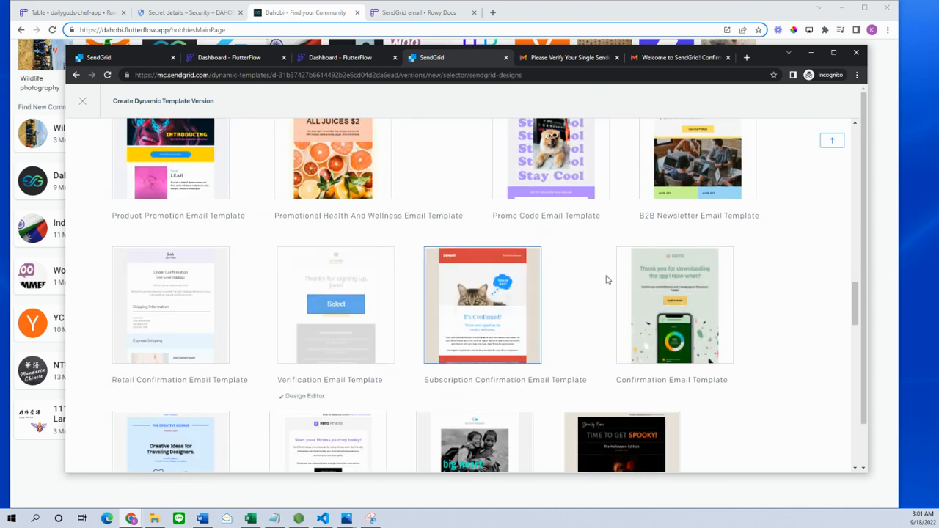
scroll(729, 256, "down", 5)
scroll(729, 254, "down", 10)
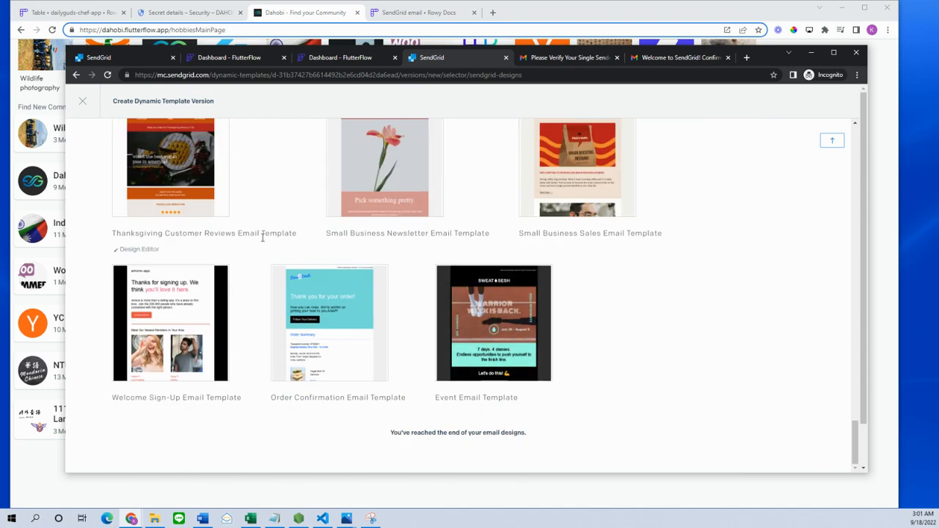
scroll(637, 275, "up", 2)
scroll(585, 228, "up", 15)
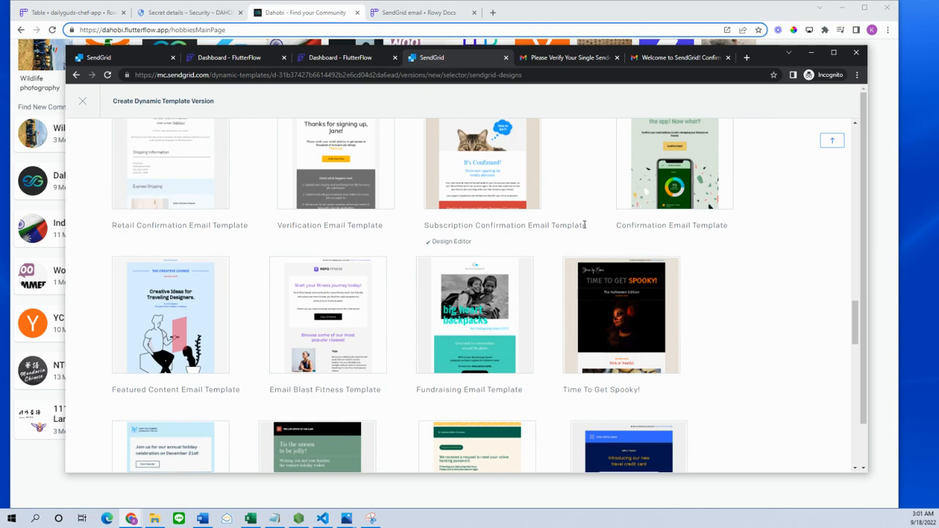
scroll(475, 252, "up", 2)
scroll(475, 252, "up", 1)
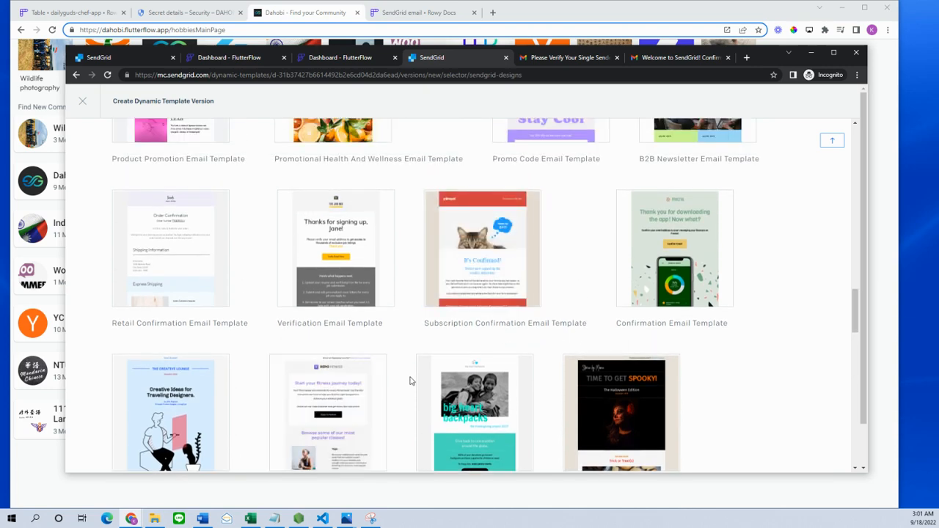
scroll(410, 381, "up", 10)
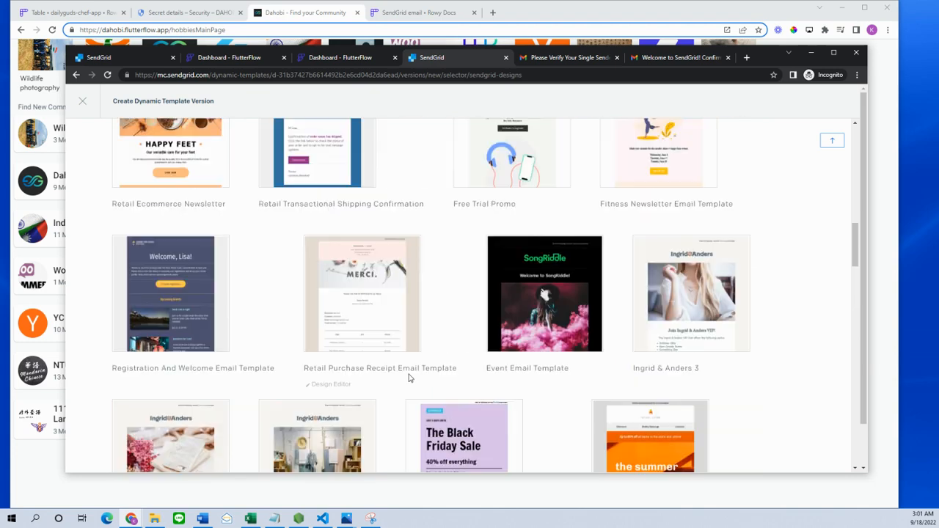
scroll(449, 336, "down", 3)
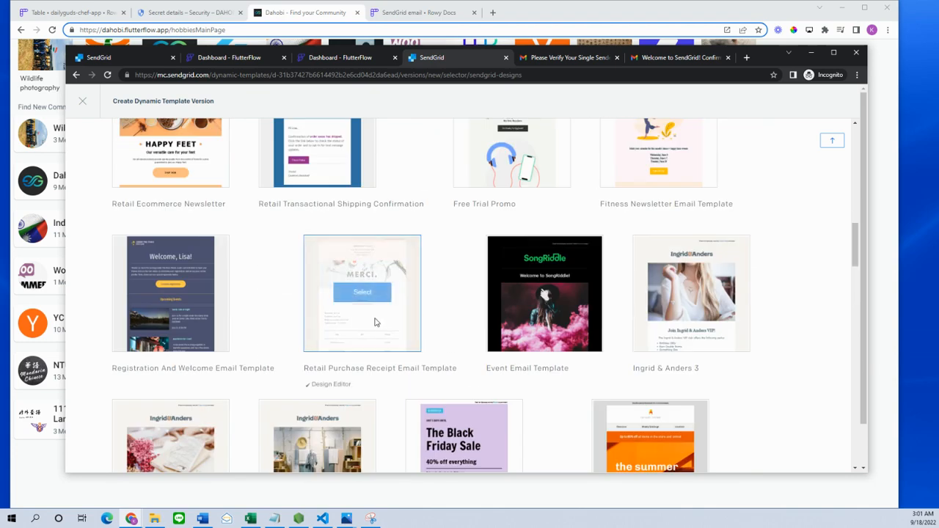
scroll(474, 260, "up", 2)
scroll(474, 262, "up", 6)
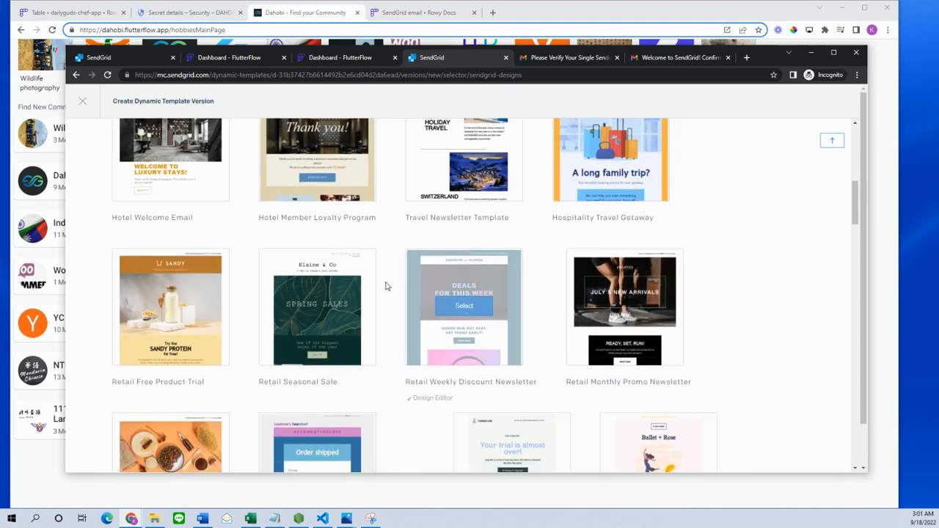
scroll(387, 286, "up", 8)
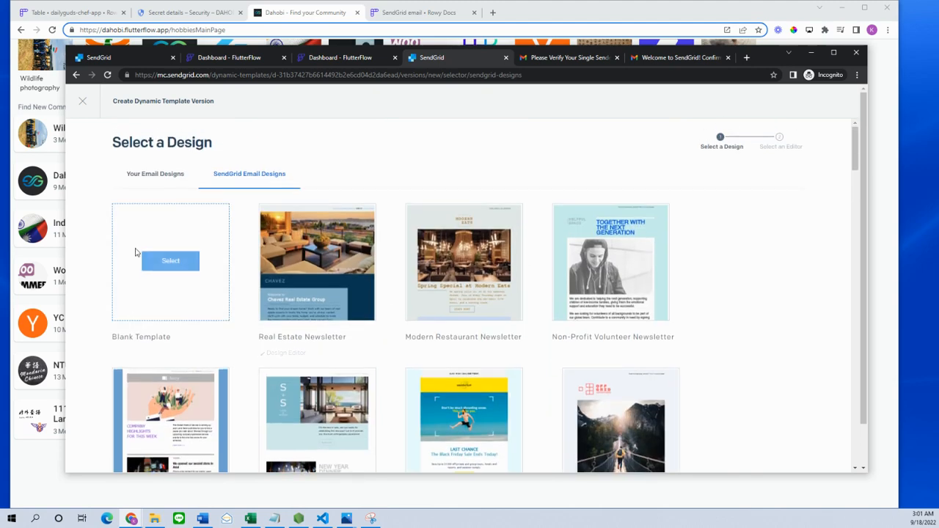
- Start the version from Blank Template in the drag-and-drop Design Editor
left_click(166, 260)
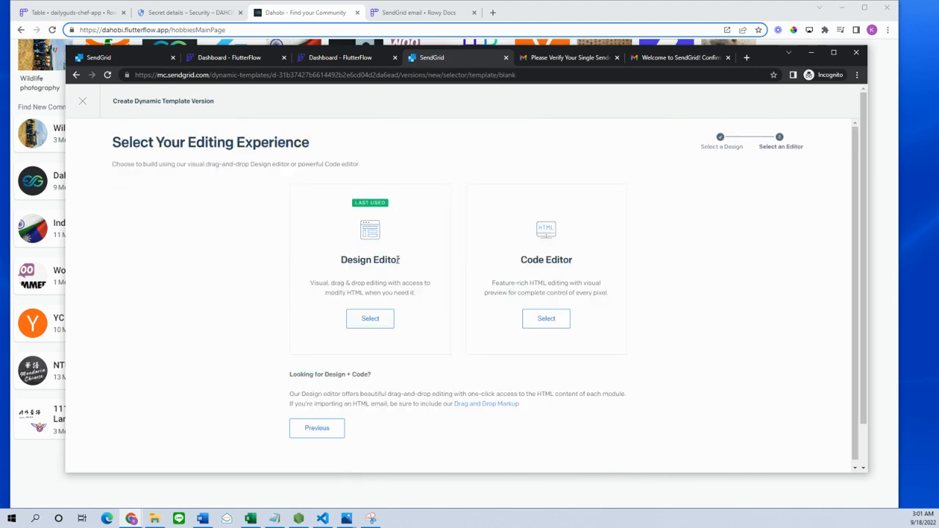
left_click(371, 318)
left_click(370, 320)
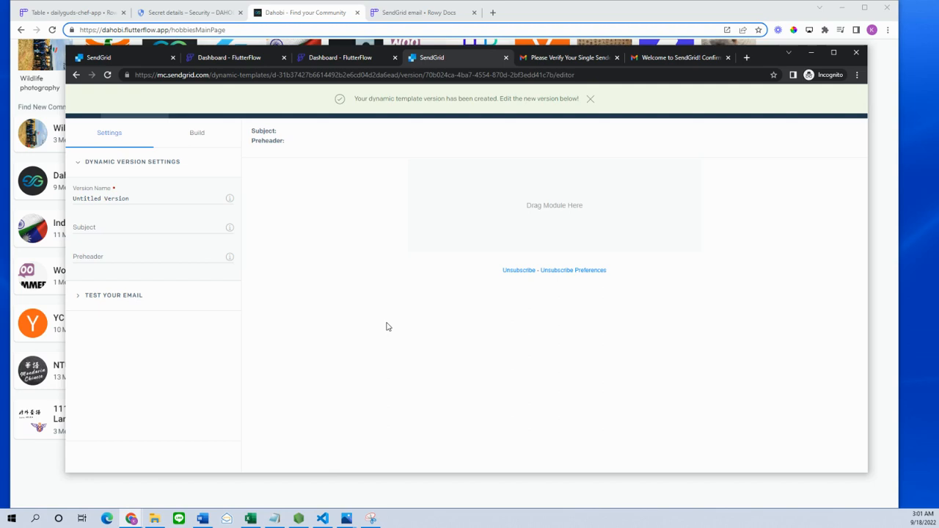
- Name the version v1 with subject 'Helo World' and preheader 'This is a sample email', then expand Test Your Email
left_click_drag(128, 198, 24, 184)
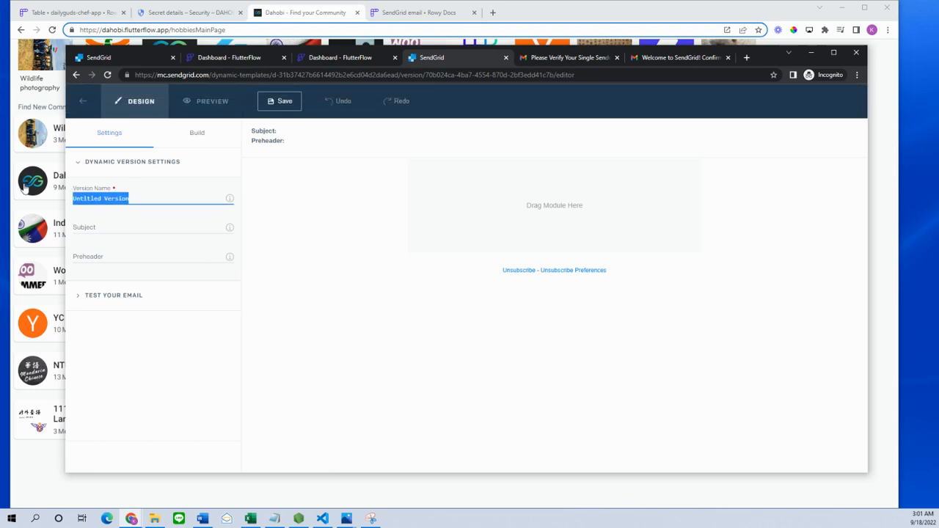
type("v1")
left_click(102, 226)
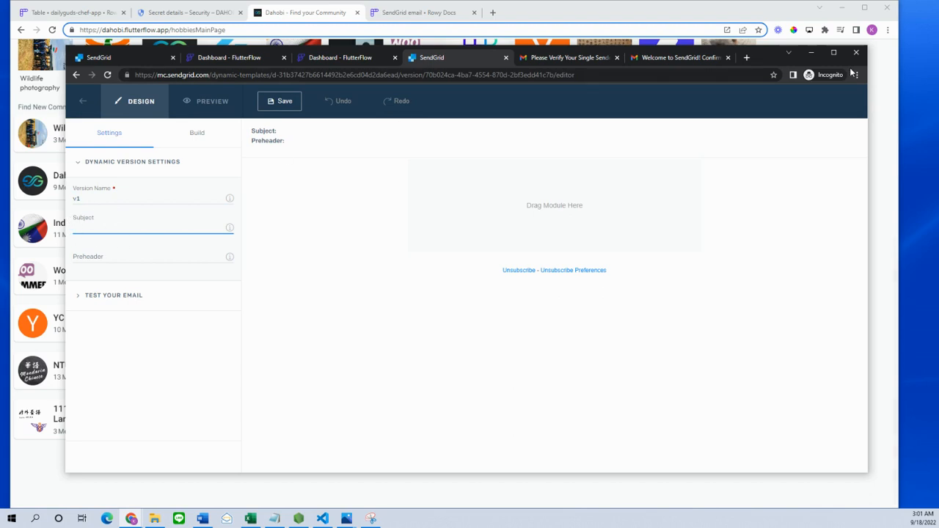
left_click(833, 52)
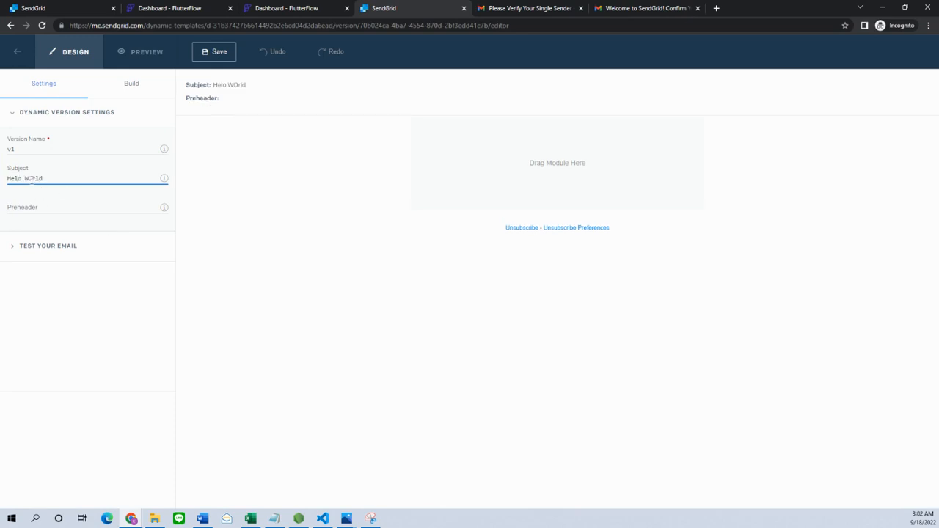
key("BackSpace")
left_click(40, 206)
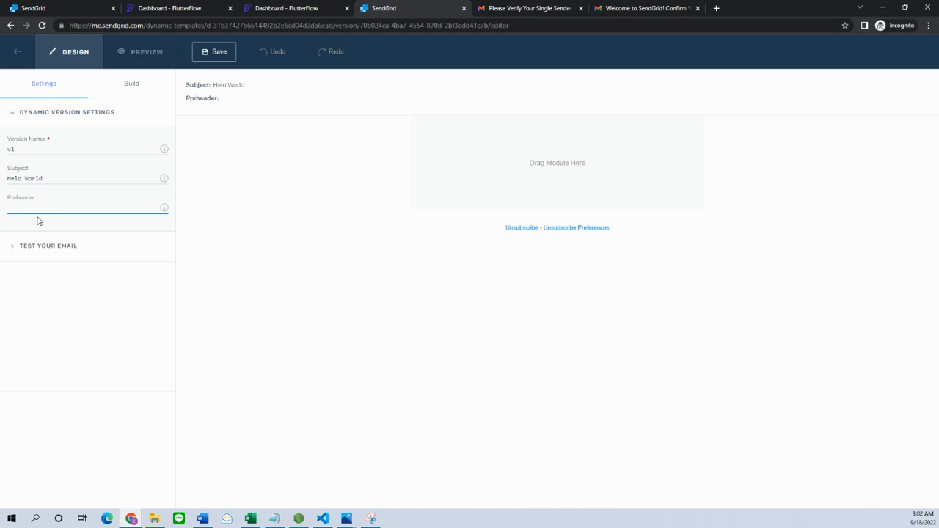
type("This is a sample email")
left_click(60, 247)
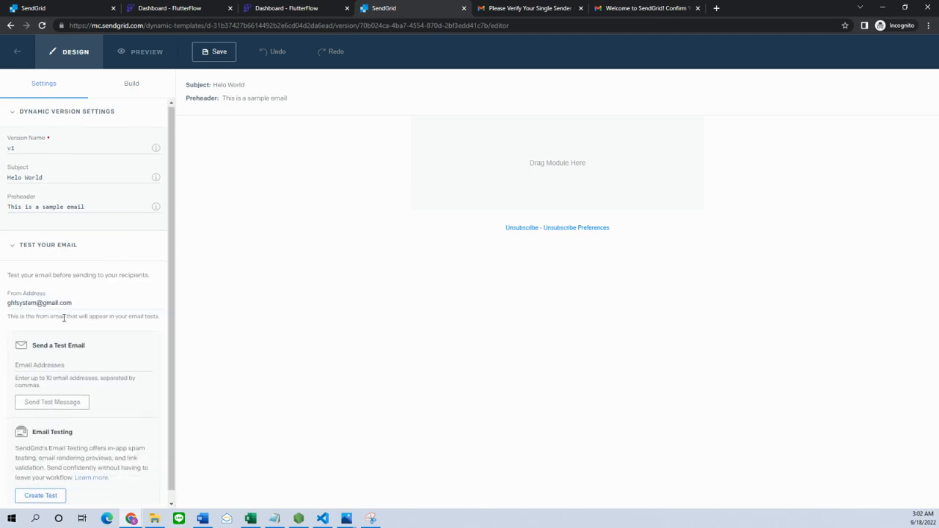
- Replace the from address with the verified sender's Gmail address
scroll(62, 320, "down", 1)
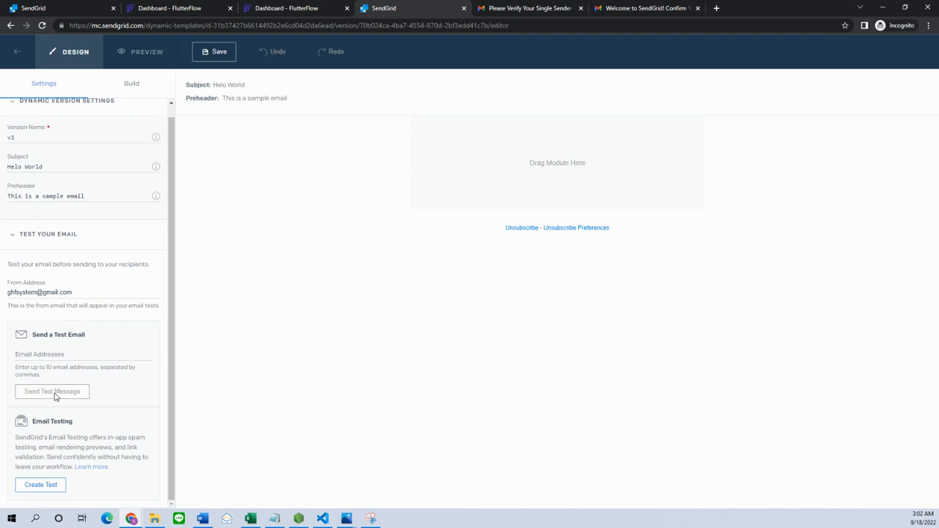
left_click(50, 357)
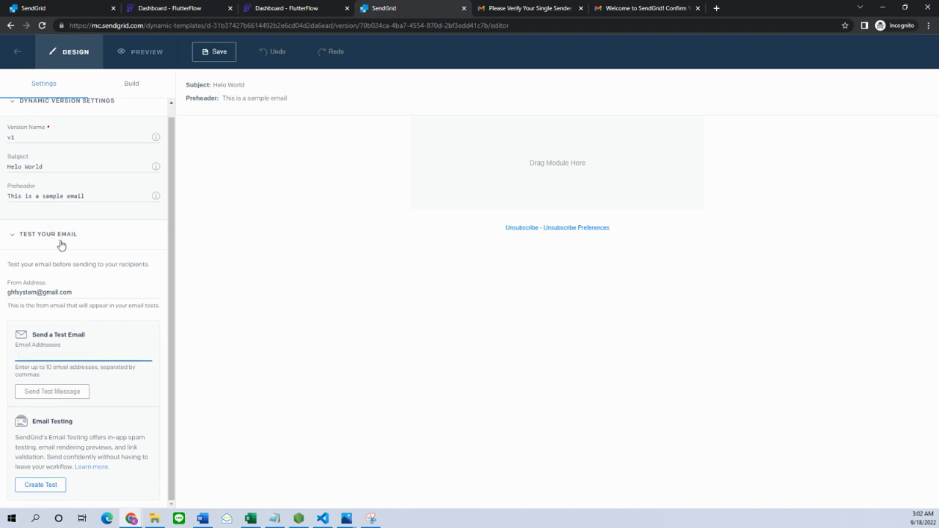
left_click_drag(73, 292, 6, 292)
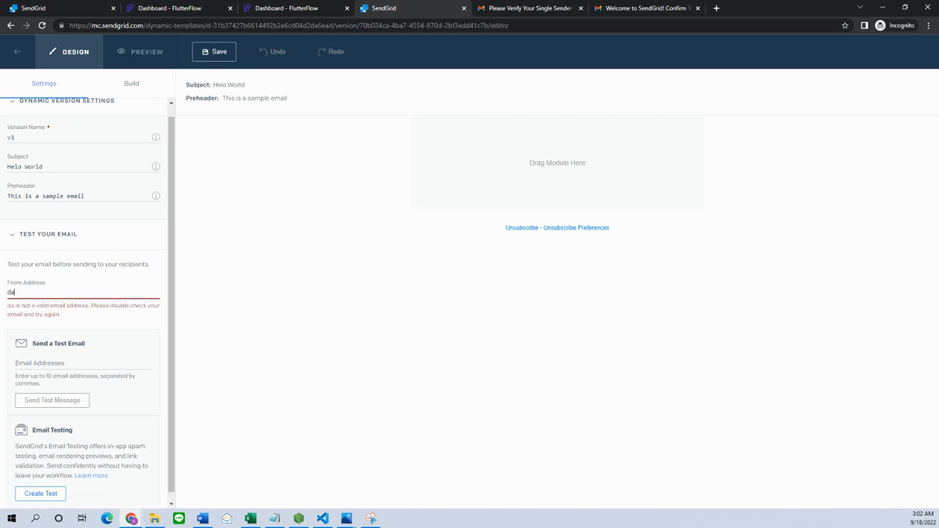
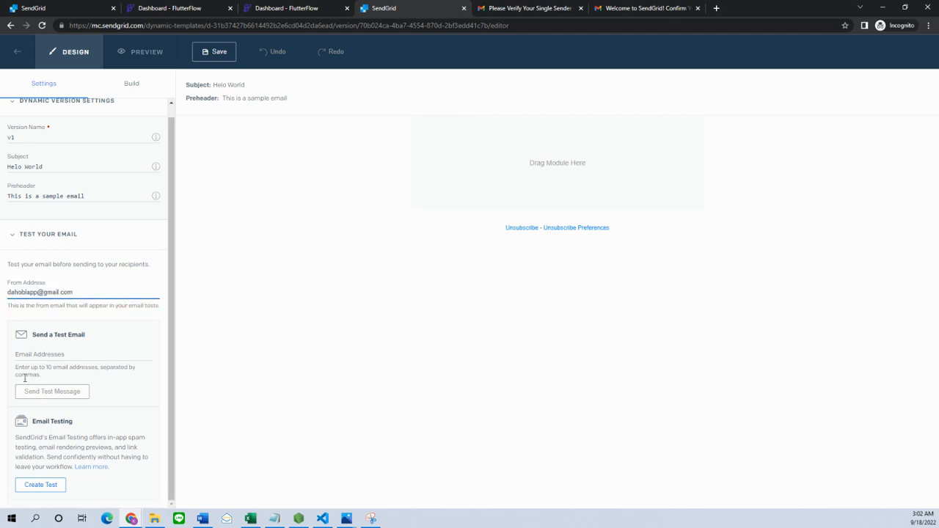
- Send a test email to the recipient's address, dismiss the confirmation, and switch to Gmail
left_click(62, 357)
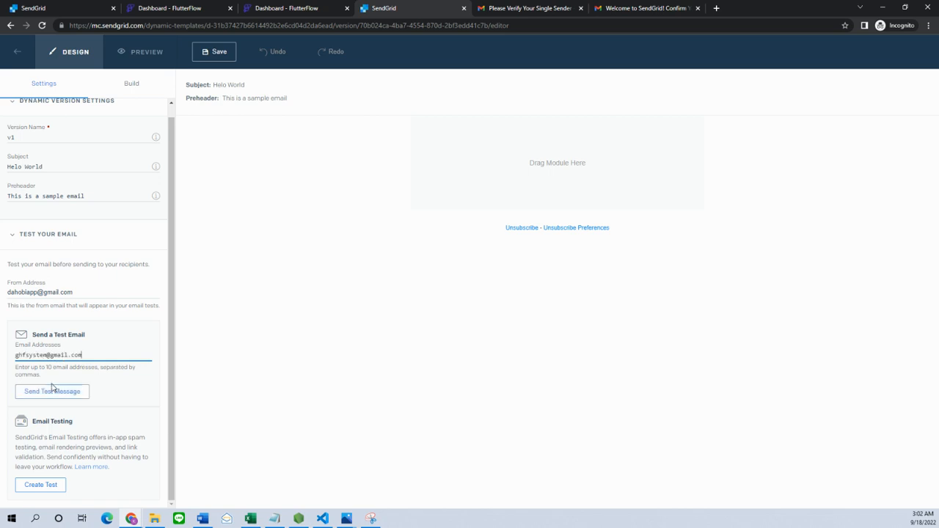
left_click(52, 390)
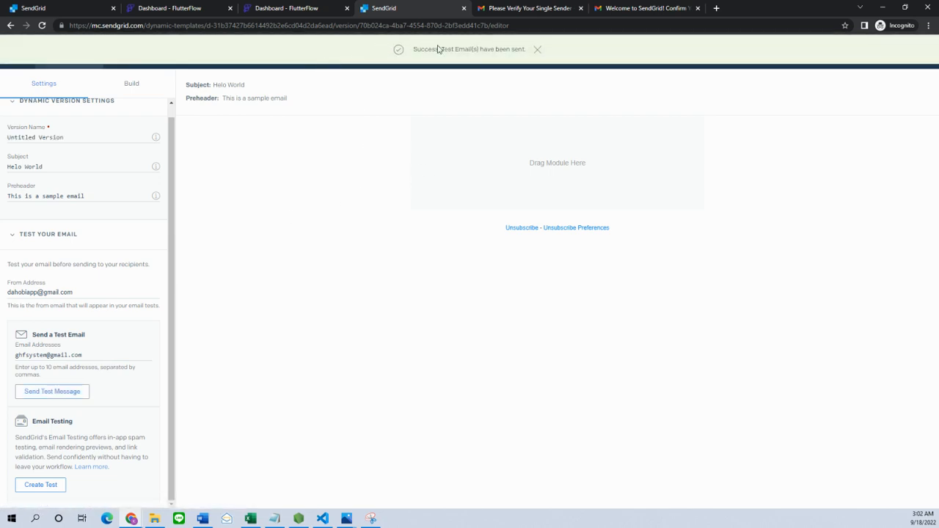
left_click(535, 51)
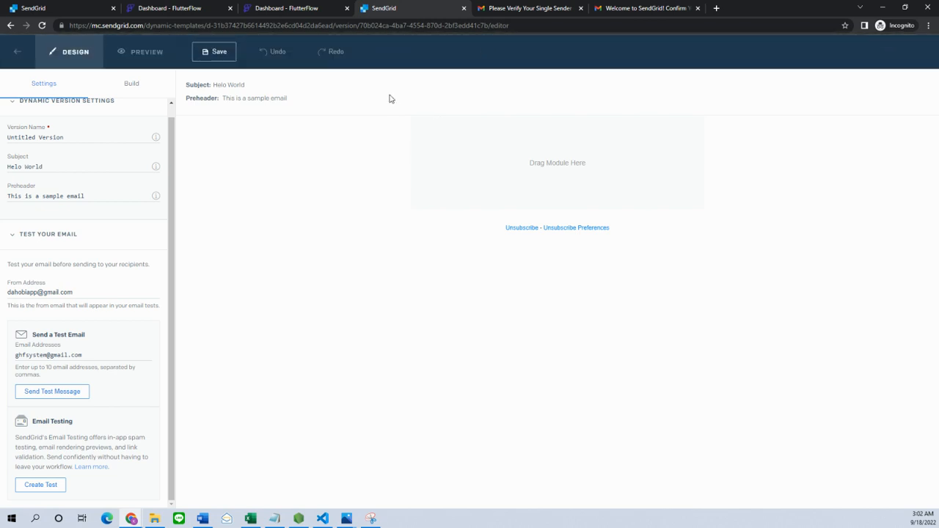
left_click(605, 9)
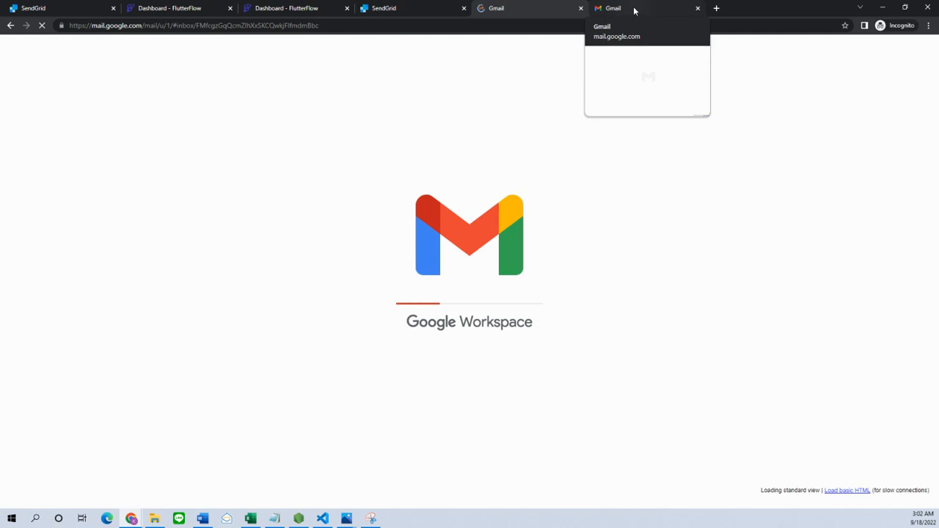
- Check the Gmail verification message and the Single Sender Verification page, then show the editor's modules
left_click(485, 9)
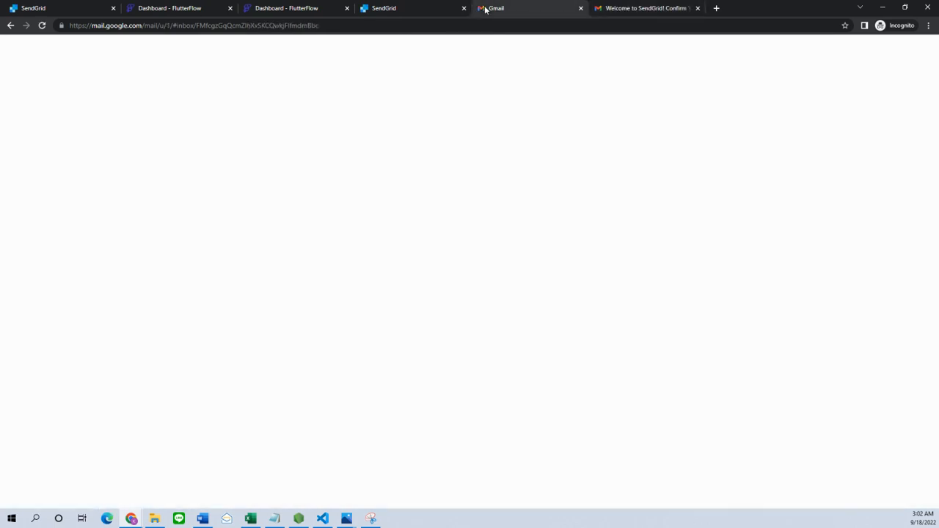
left_click(383, 9)
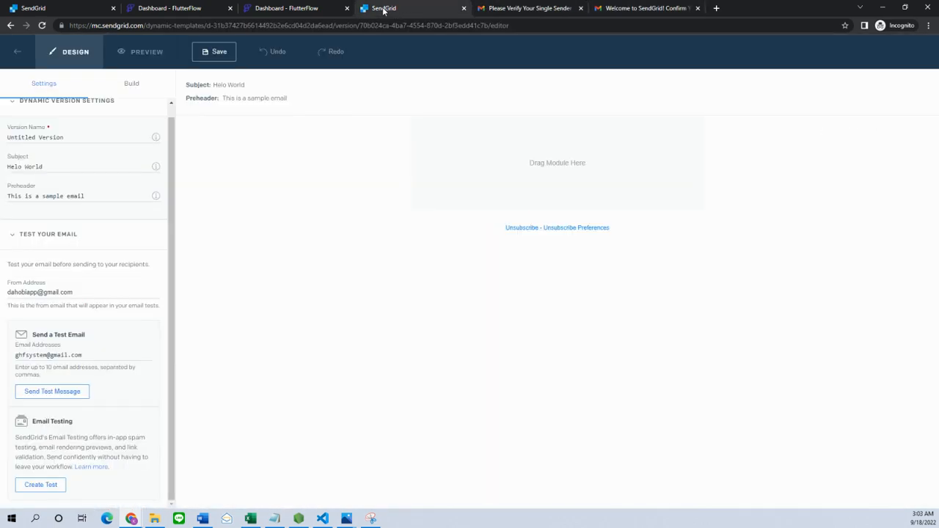
left_click(319, 6)
left_click(63, 7)
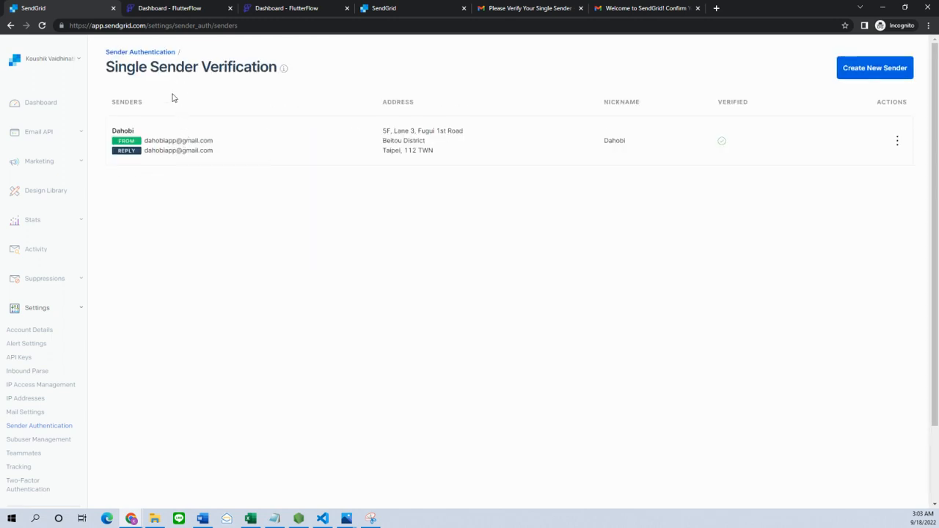
left_click(407, 10)
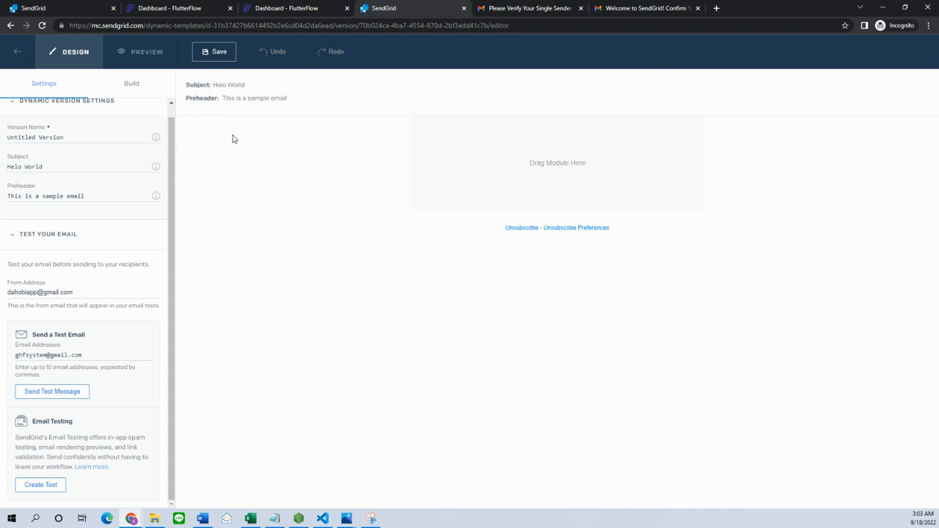
left_click(131, 88)
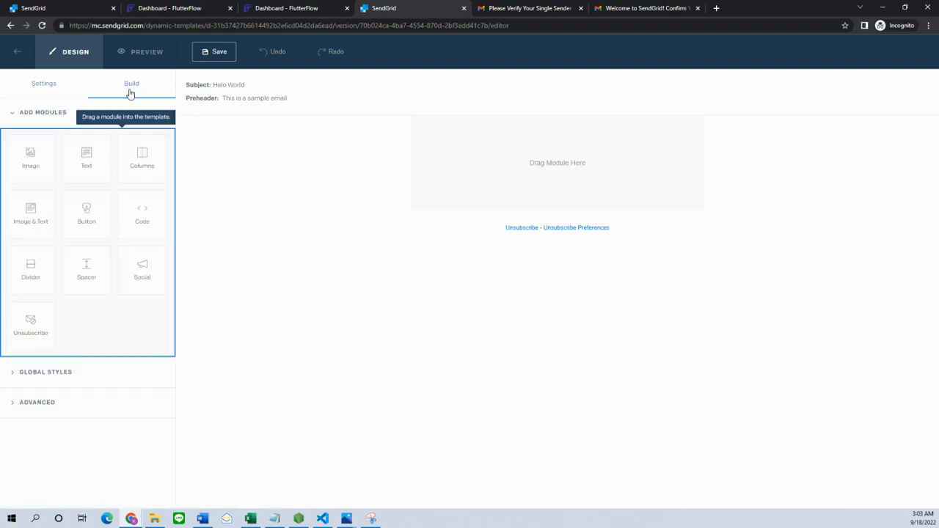
- Drop a Text module into the email body and replace its Lorem ipsum with {{description}}
left_click_drag(106, 165, 183, 164)
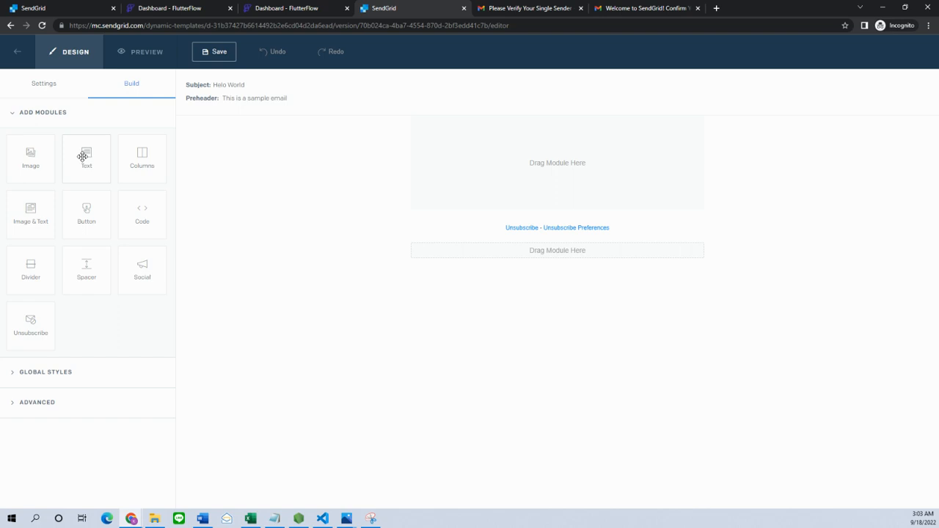
left_click_drag(86, 158, 534, 170)
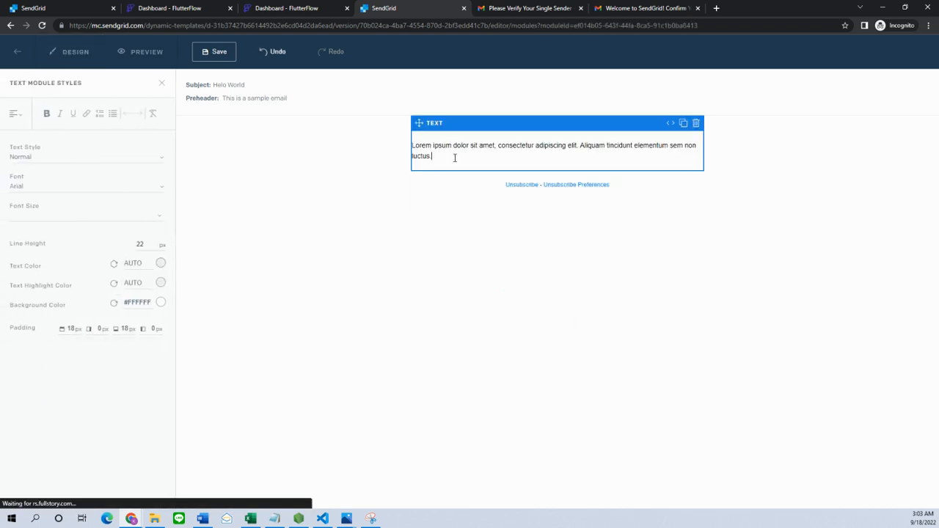
left_click_drag(455, 157, 413, 145)
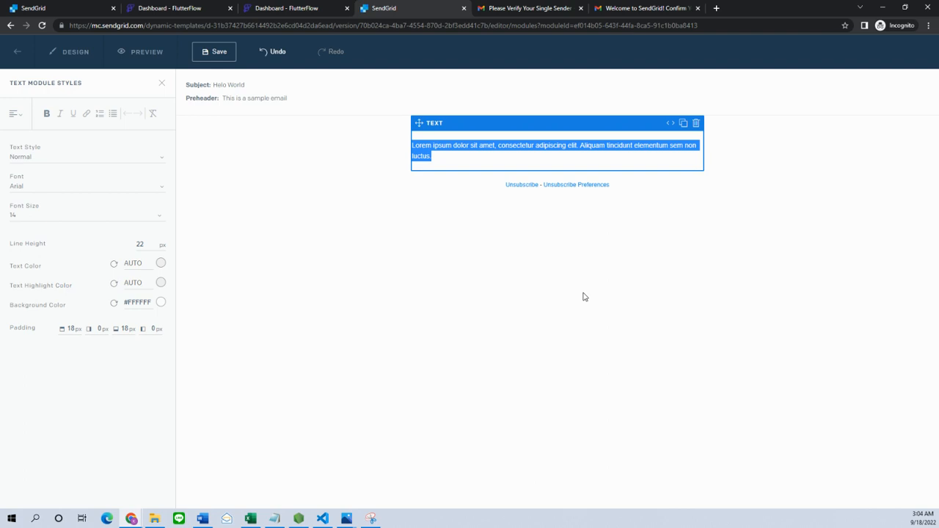
type("{{description")
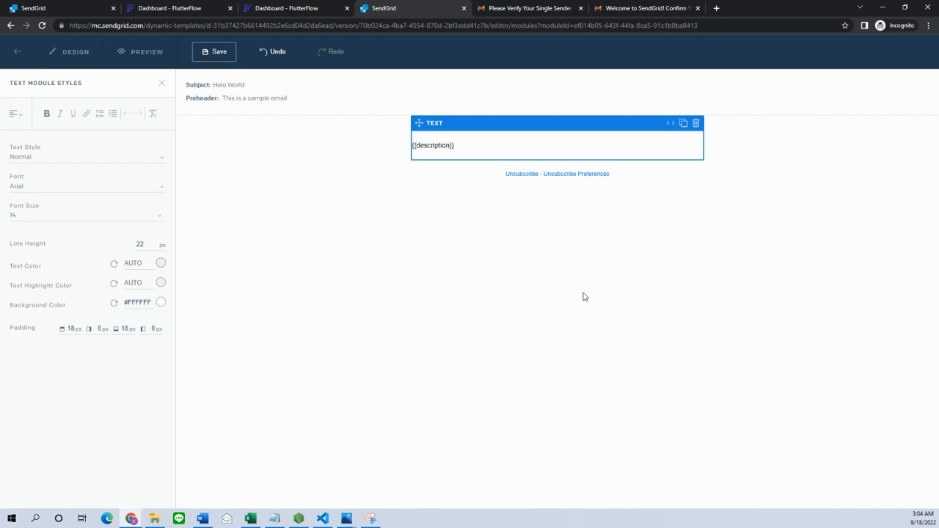
left_click(479, 253)
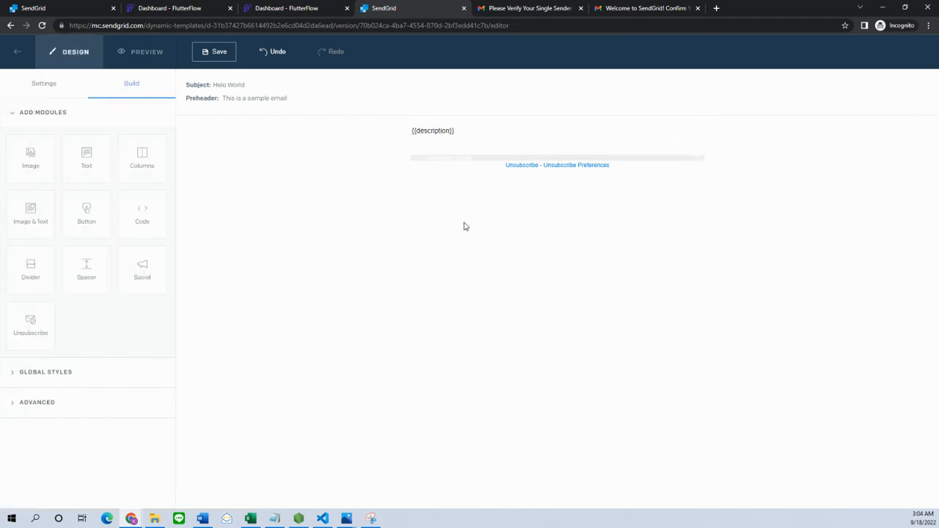
- In Preview's test data editor, enter {"description": "This is our sample email's description"}
left_click(144, 57)
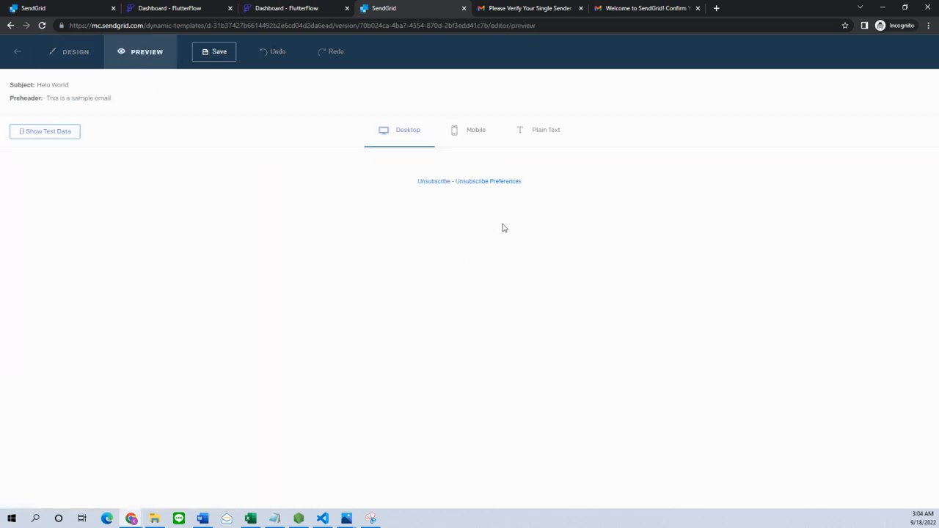
left_click(44, 131)
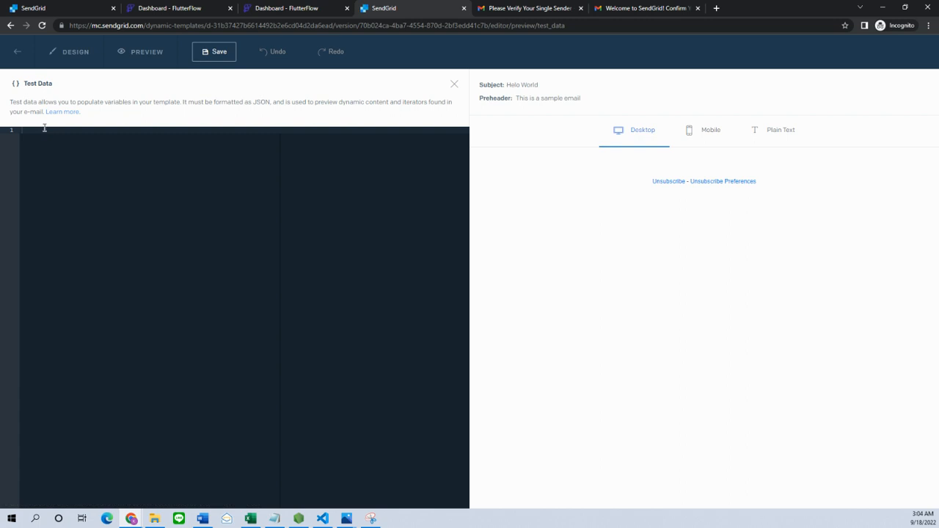
left_click(66, 53)
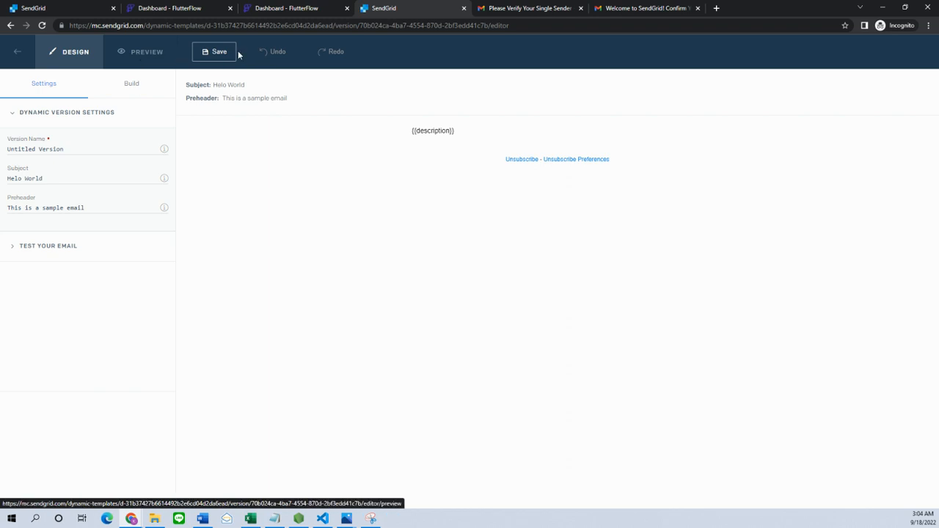
left_click(144, 63)
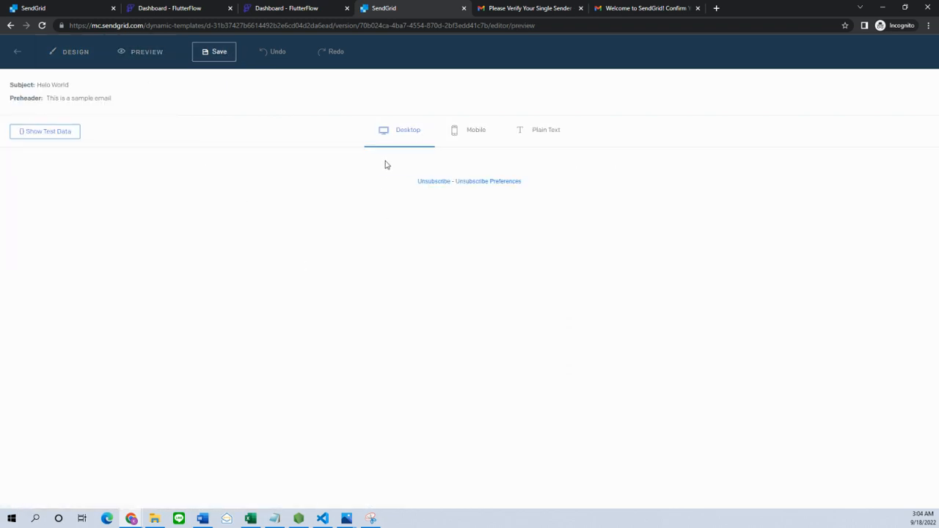
left_click(35, 135)
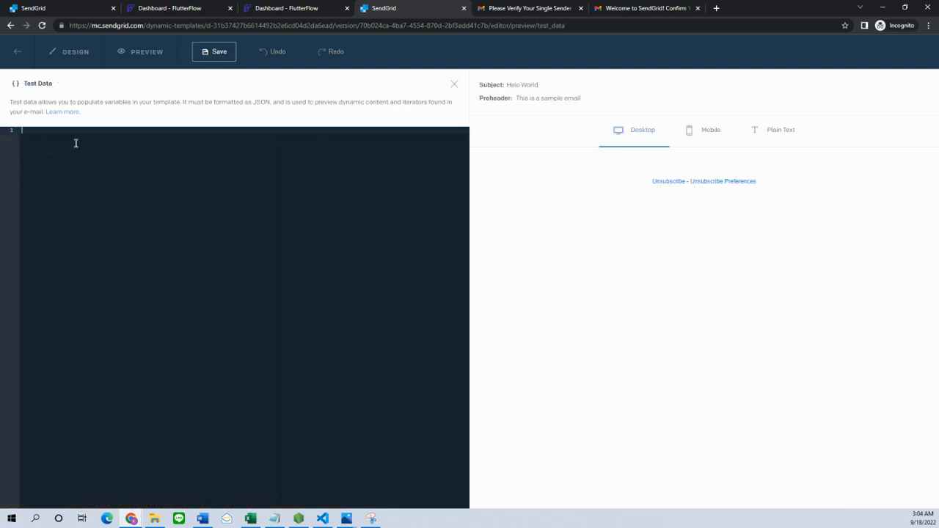
type("{}")
key("Return")
type("de")
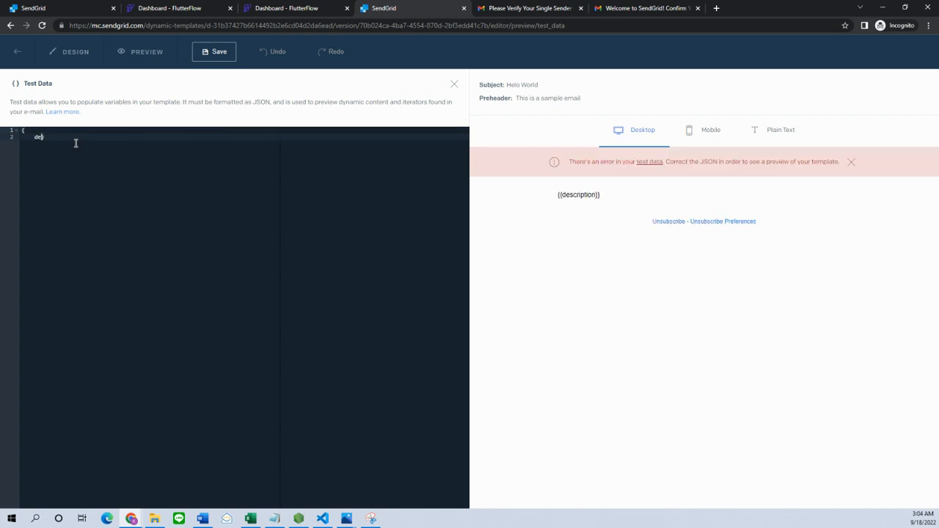
key("BackSpace")
key("BackSpace")
type("\"description\" :")
type("\"")
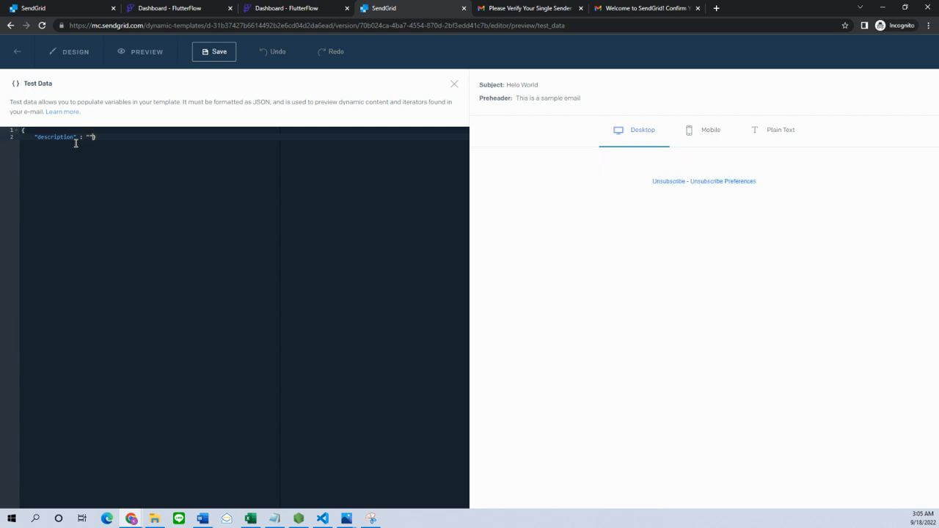
type("This is ")
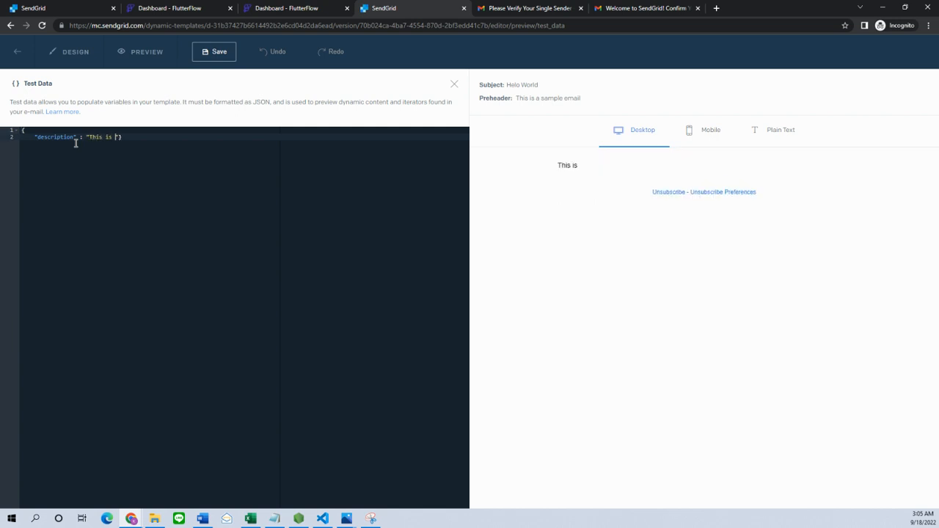
type("our sample email's description.")
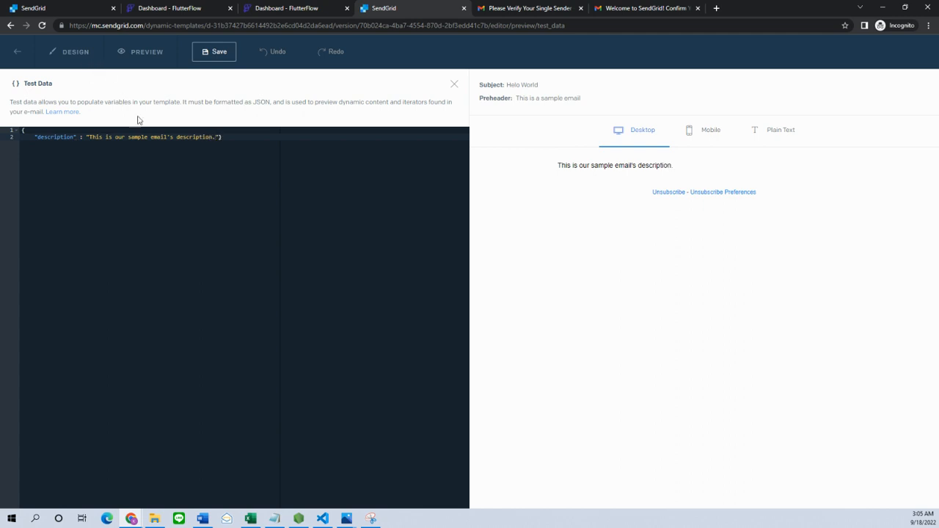
- Check the description text rendered in the preview, then return to the design editor
key("ctrl+a")
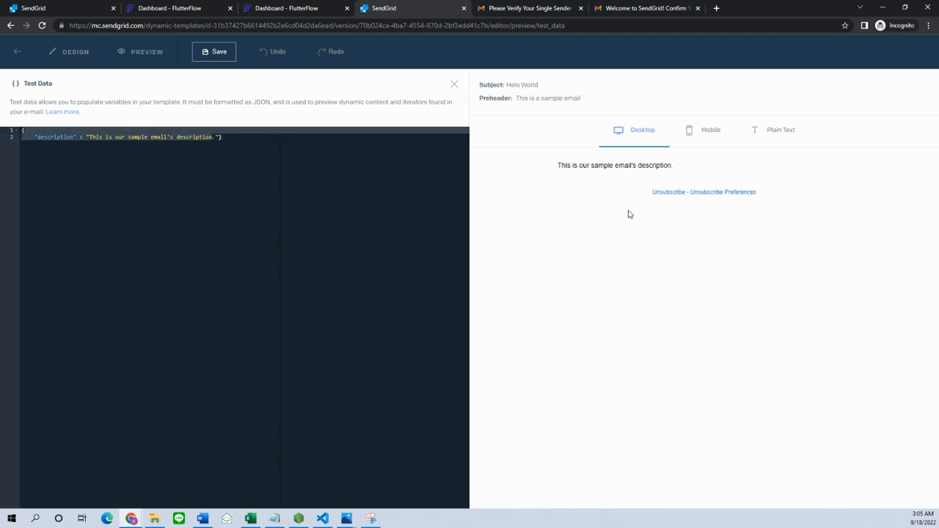
left_click_drag(566, 165, 677, 163)
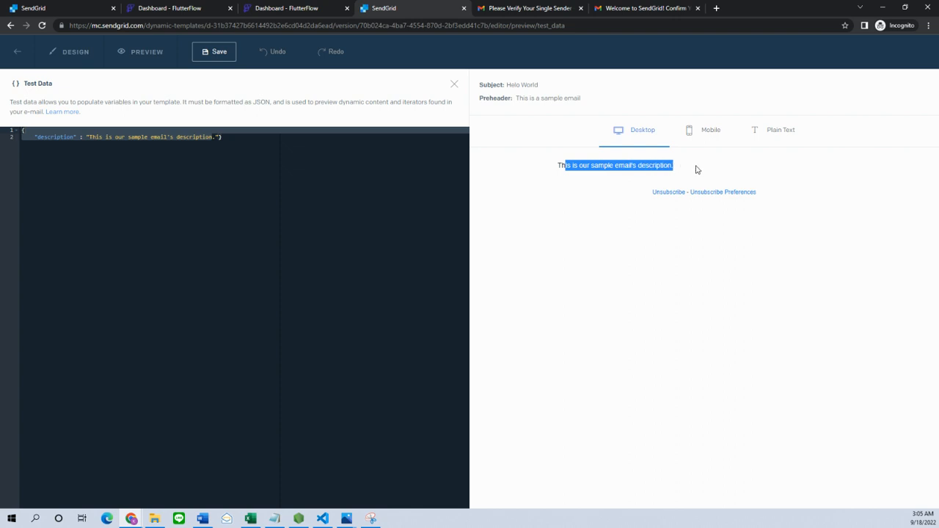
mouse_move(548, 170)
left_mouse_down()
mouse_move(691, 166)
mouse_move(550, 163)
left_mouse_up()
double_click(533, 164)
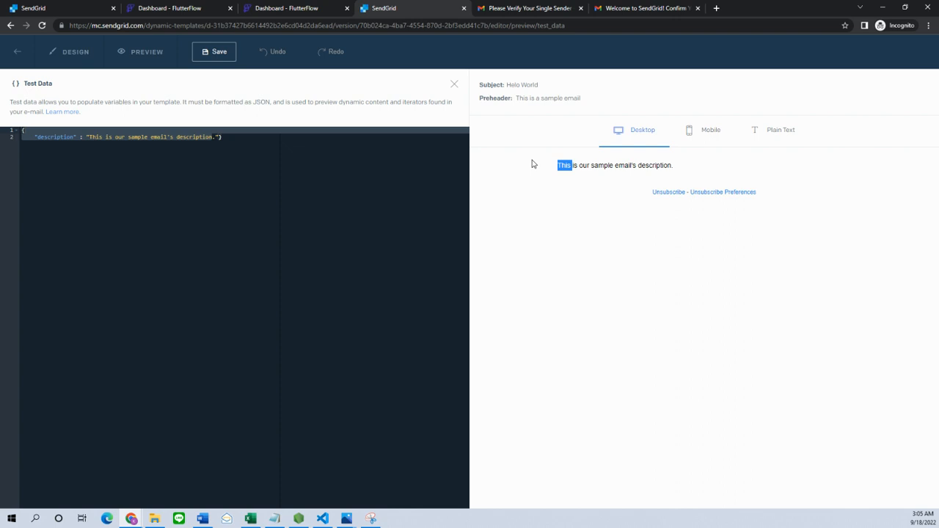
left_click(578, 167)
left_click_drag(593, 167, 690, 165)
left_click(702, 167)
left_click(179, 153)
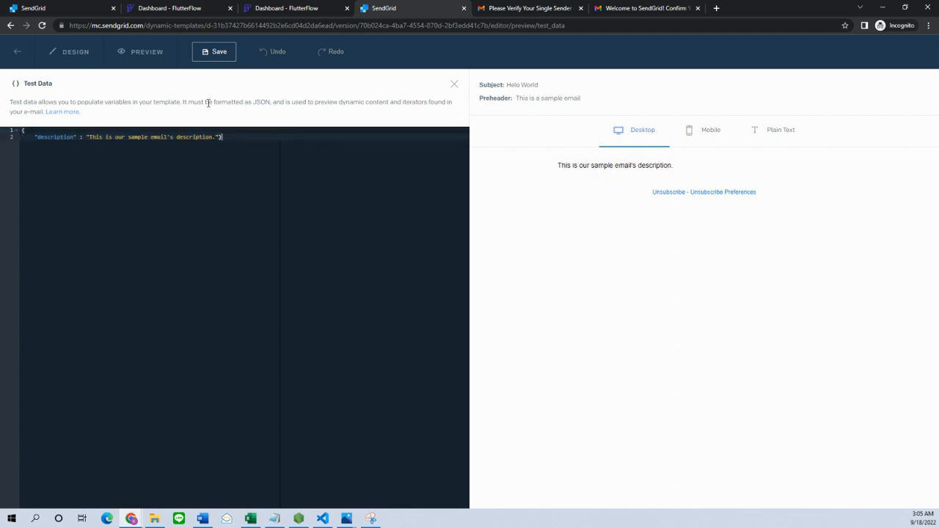
left_click(75, 53)
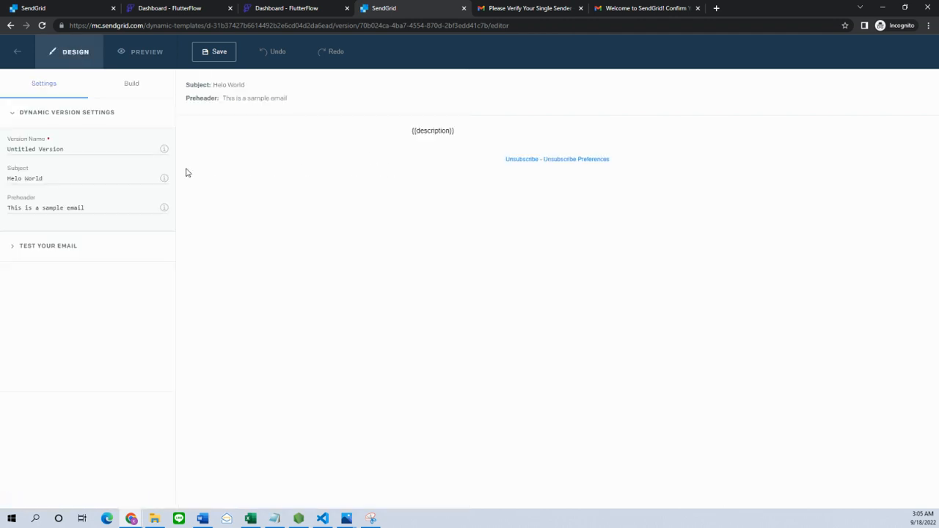
- Add an Image & Text module under {{description}} and replace its paragraph with {{feature1}}
left_click(132, 87)
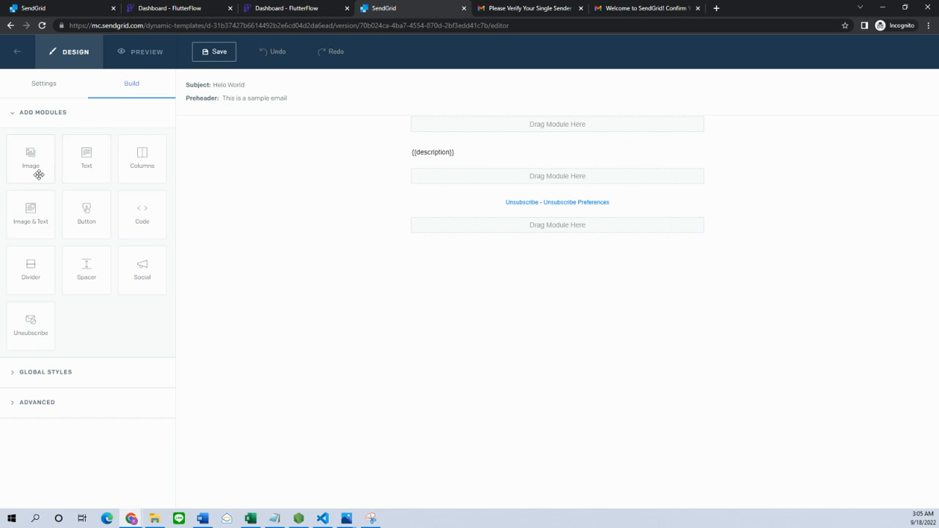
left_click_drag(27, 221, 527, 182)
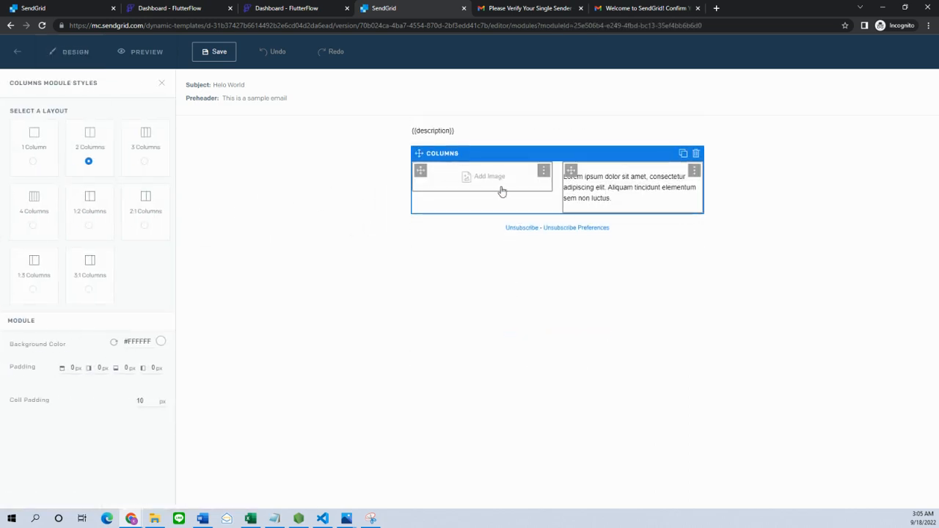
left_click(613, 187)
key("ctrl+a")
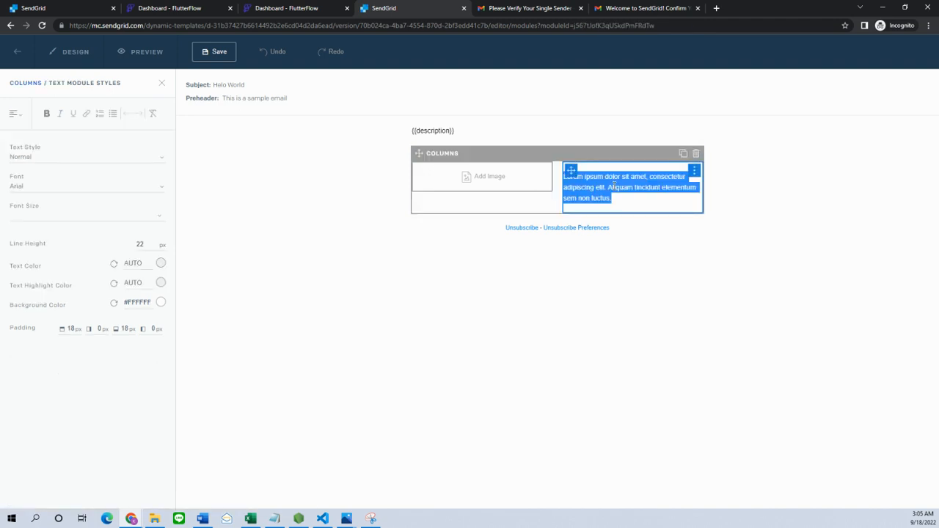
key("BackSpace")
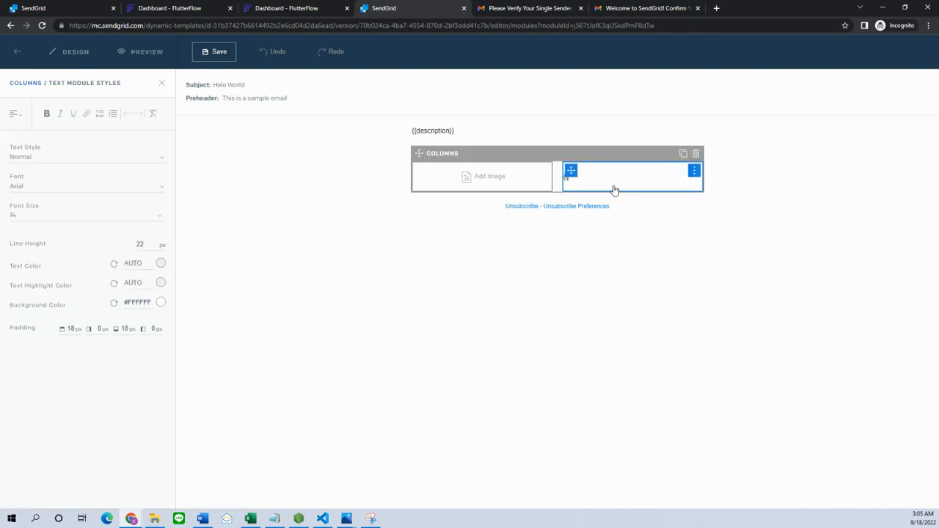
type("{{feature1")
left_click(489, 180)
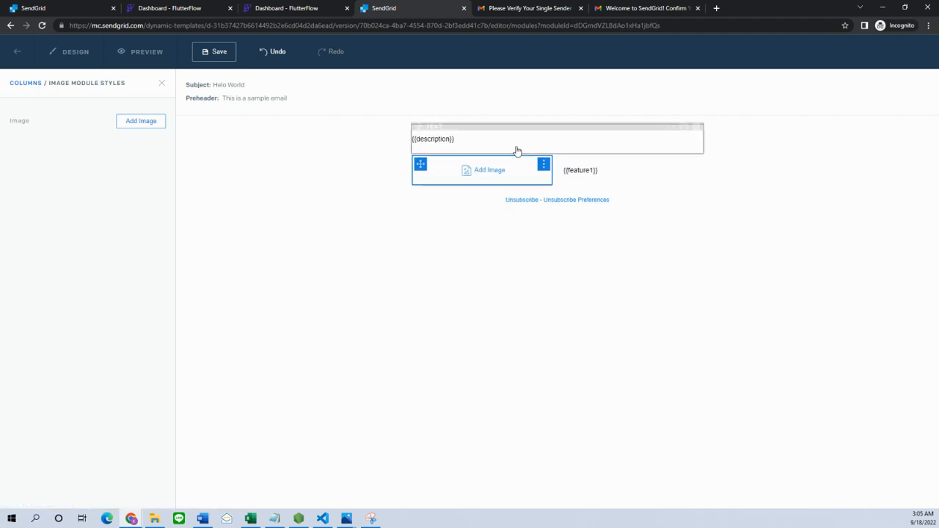
- Insert the uploaded app_launcher_icon.png logo from the Image Library into the image column
left_click(136, 130)
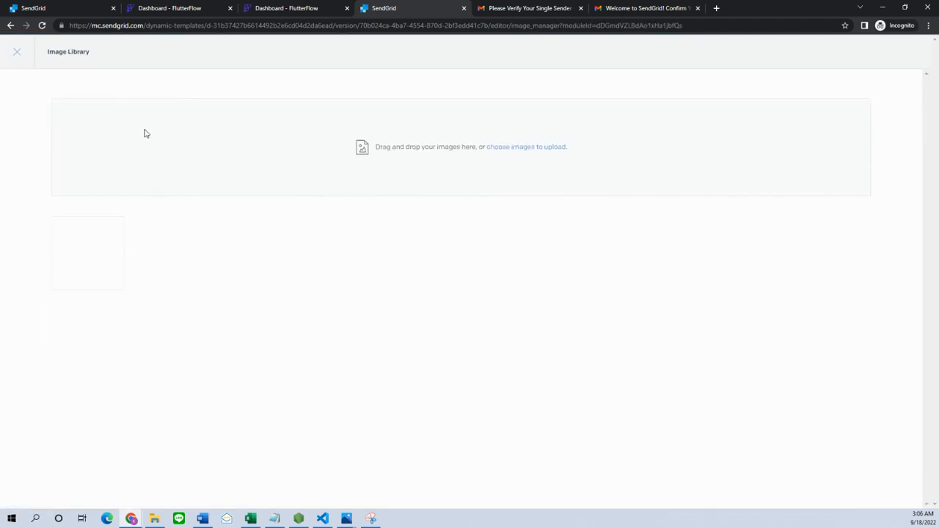
left_click(17, 53)
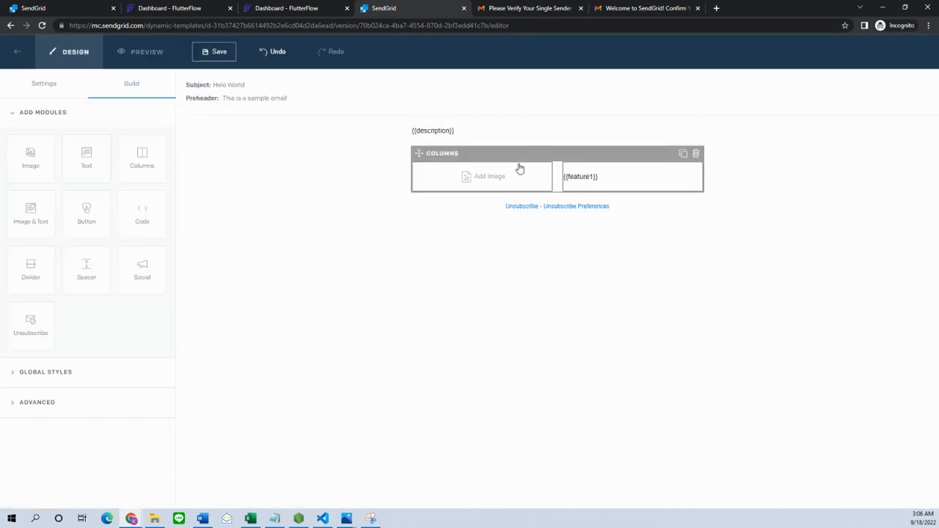
left_click(446, 172)
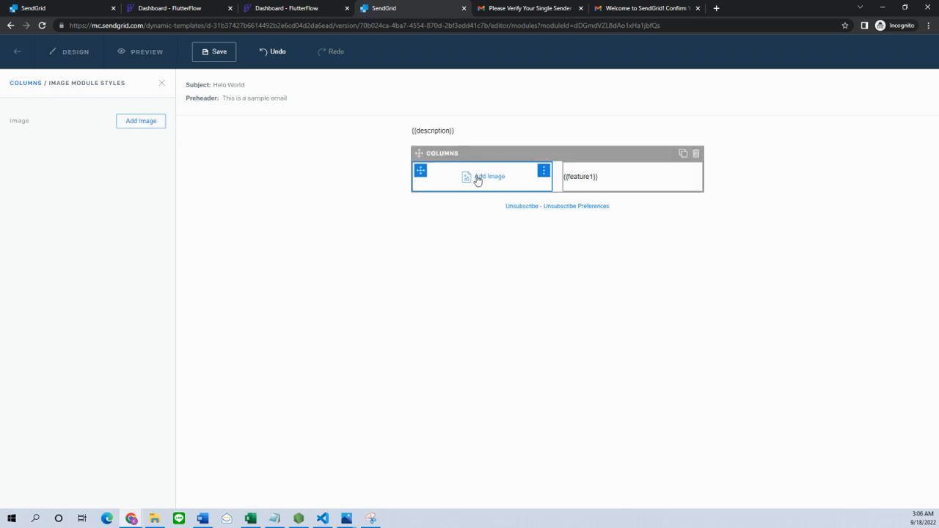
mouse_move(543, 176)
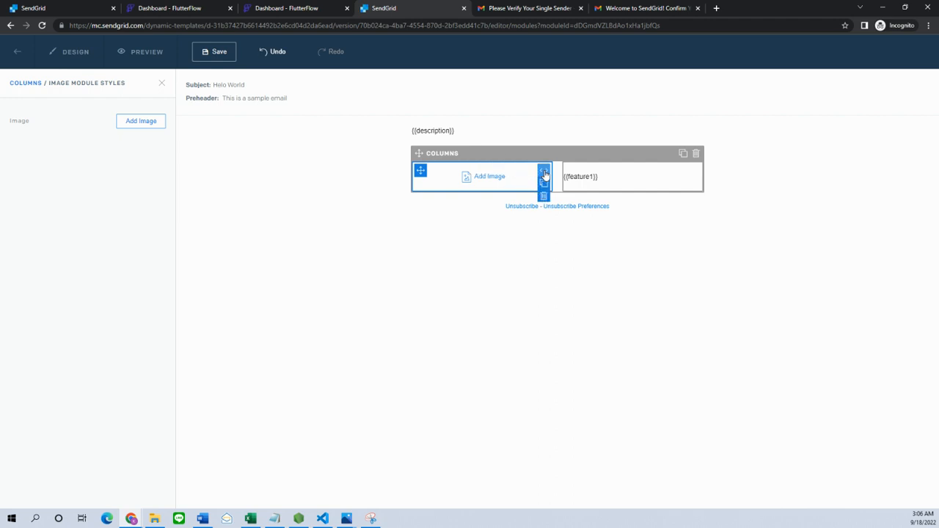
left_click(544, 173)
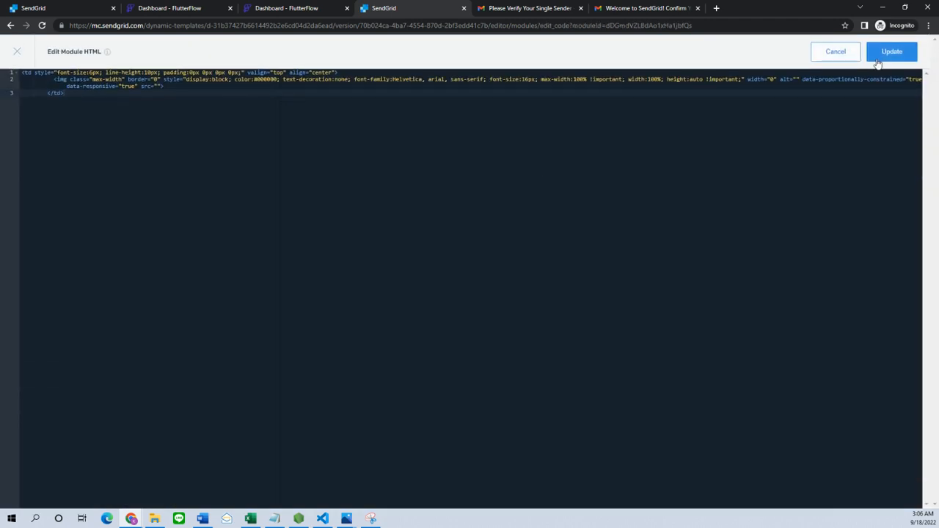
left_click(835, 52)
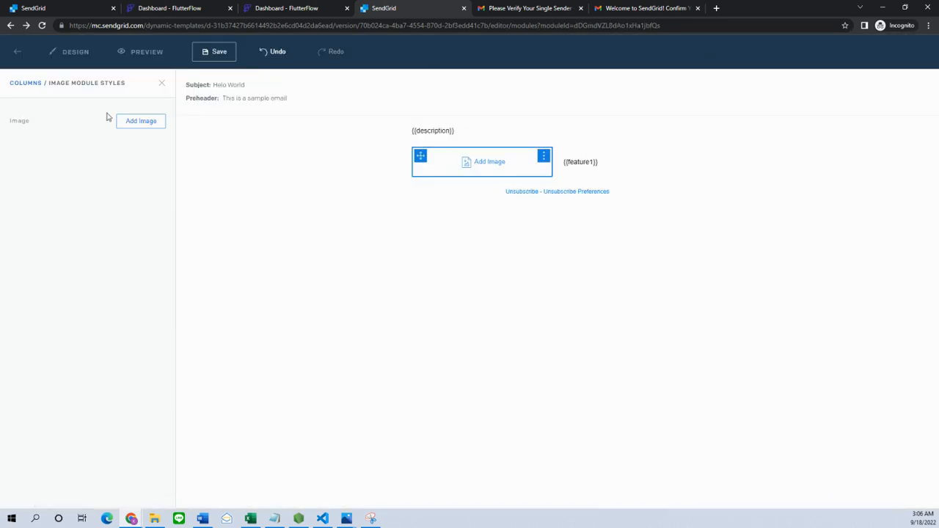
left_click(145, 121)
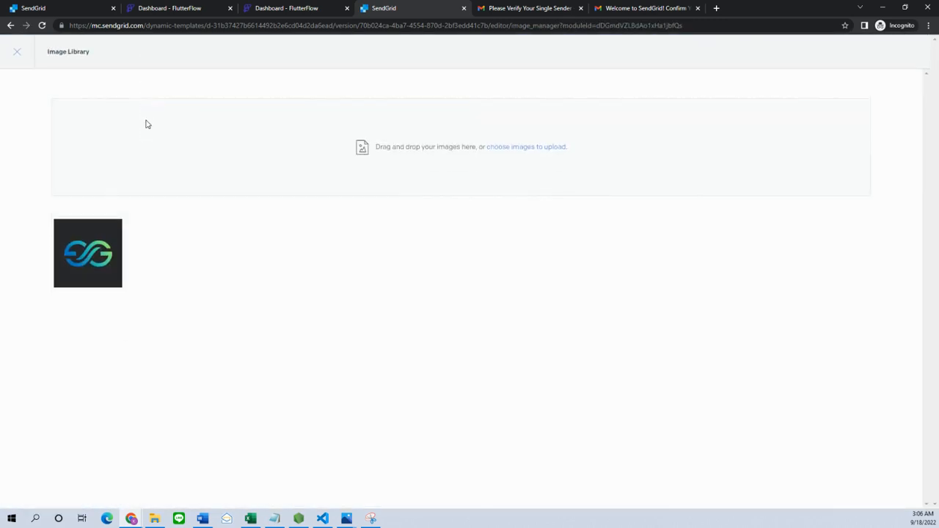
left_click(101, 239)
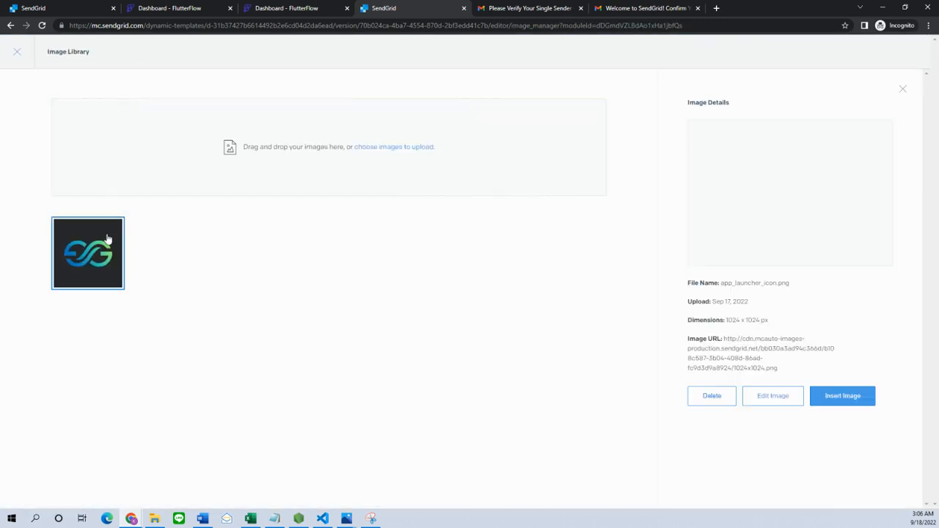
left_click(847, 398)
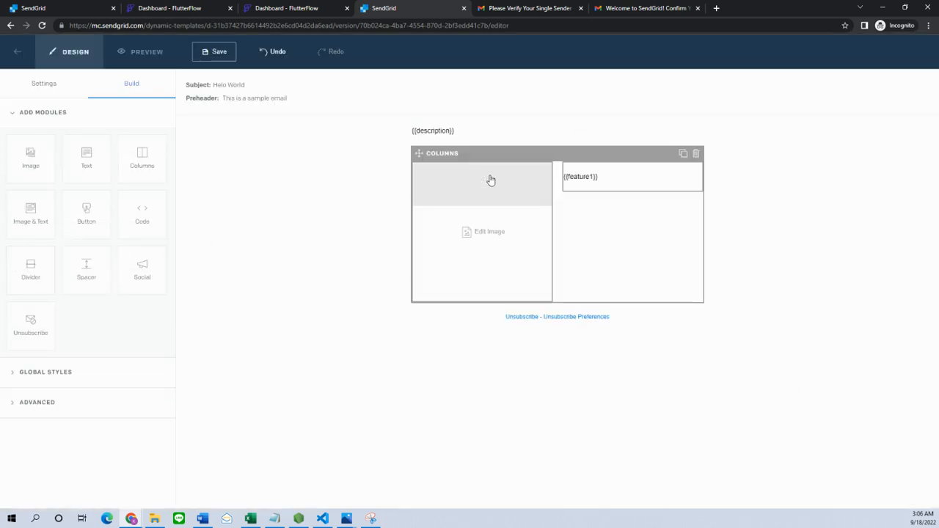
left_click(488, 180)
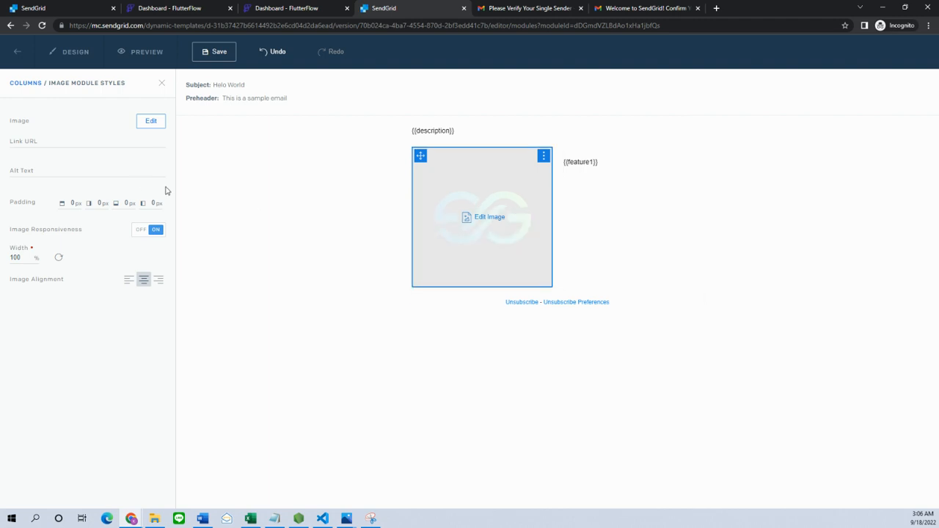
left_click(42, 137)
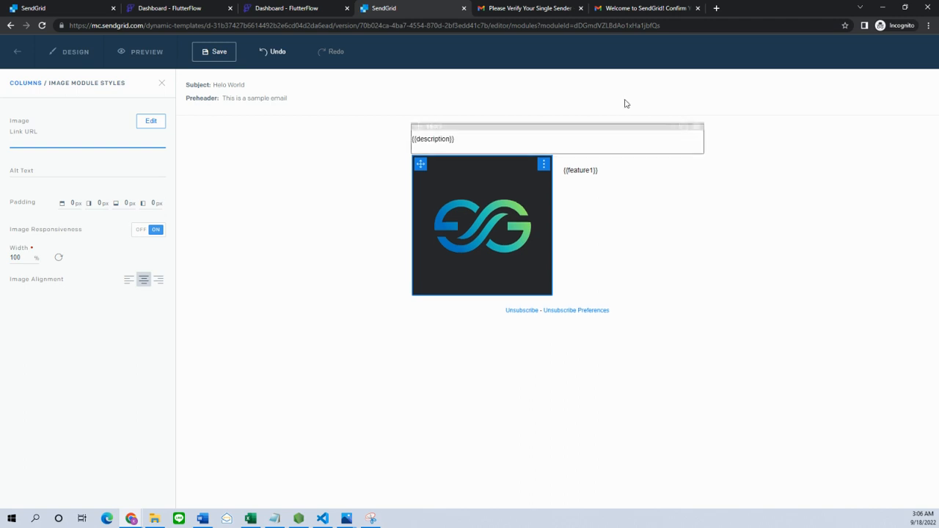
- Set the logo image's link URL to {{lineURL}}, then select the {{feature1}} text block
mouse_move(520, 231)
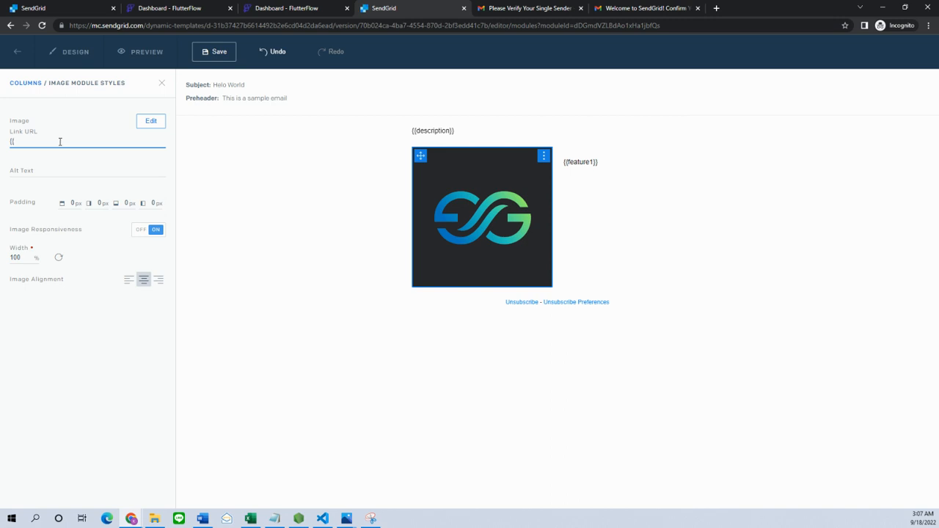
type("RL")
left_click(322, 192)
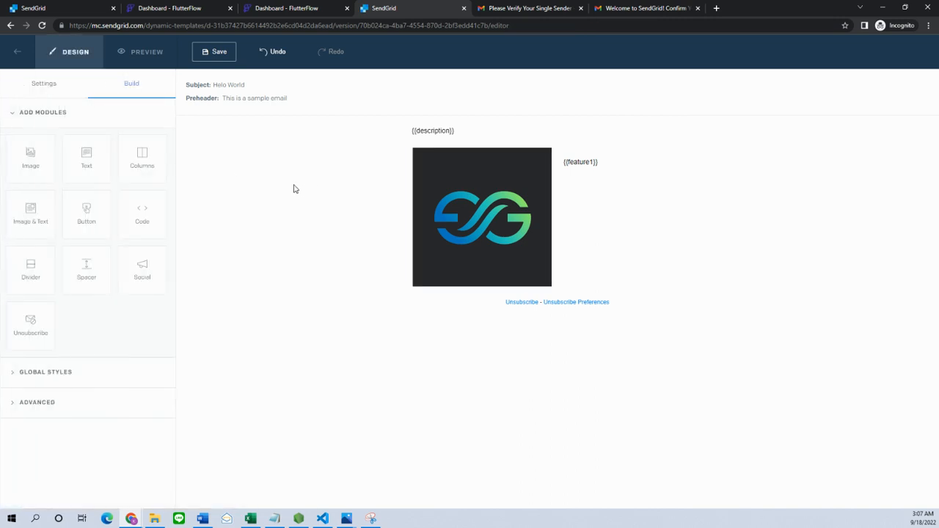
left_click(599, 183)
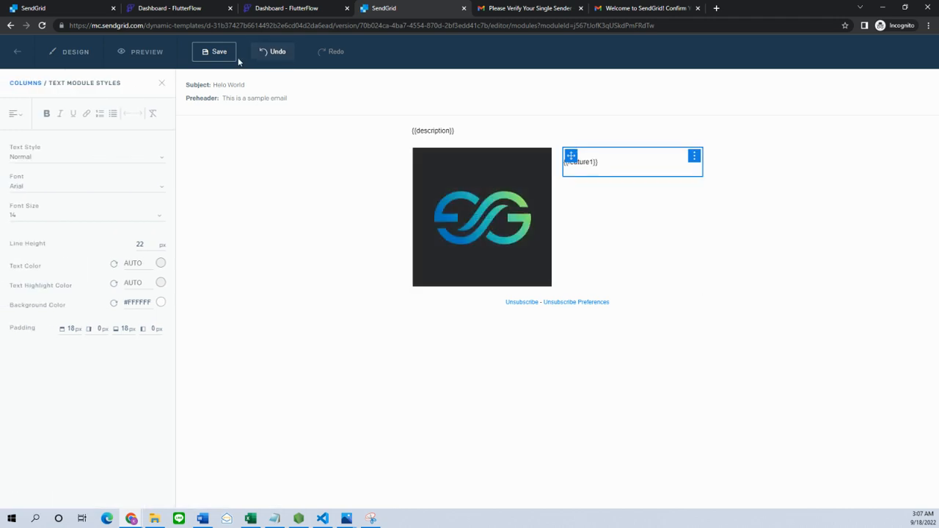
- Correct the description test data in Preview, save the template, and begin leaving the editor
left_click(163, 54)
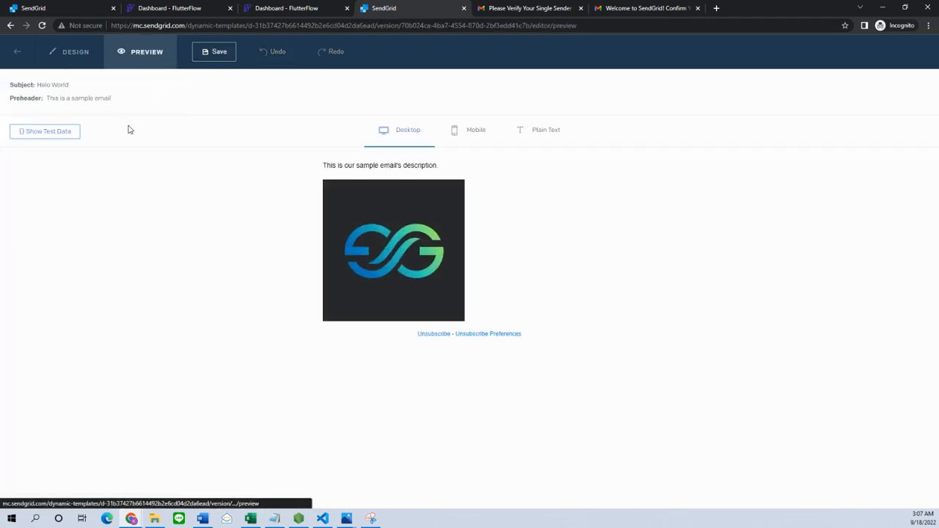
left_click(29, 131)
left_click(223, 136)
left_click_drag(219, 137, 36, 138)
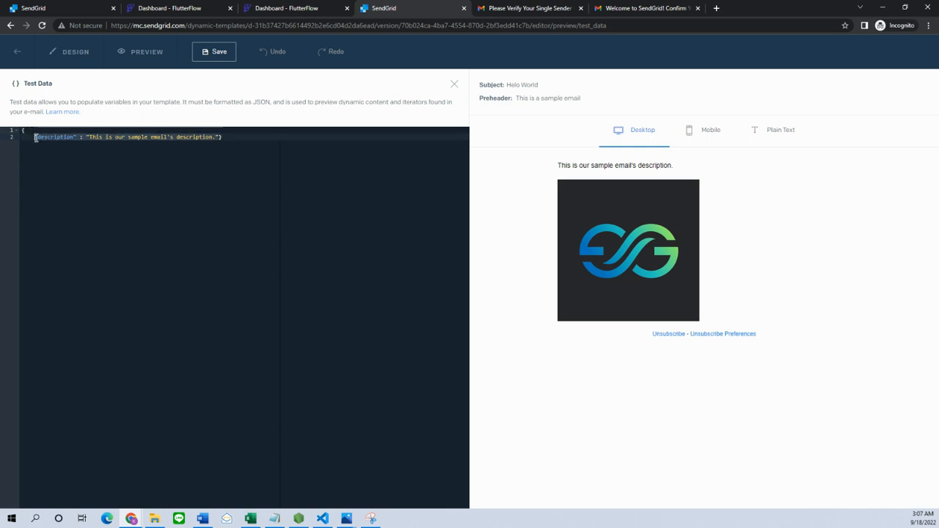
key("Right")
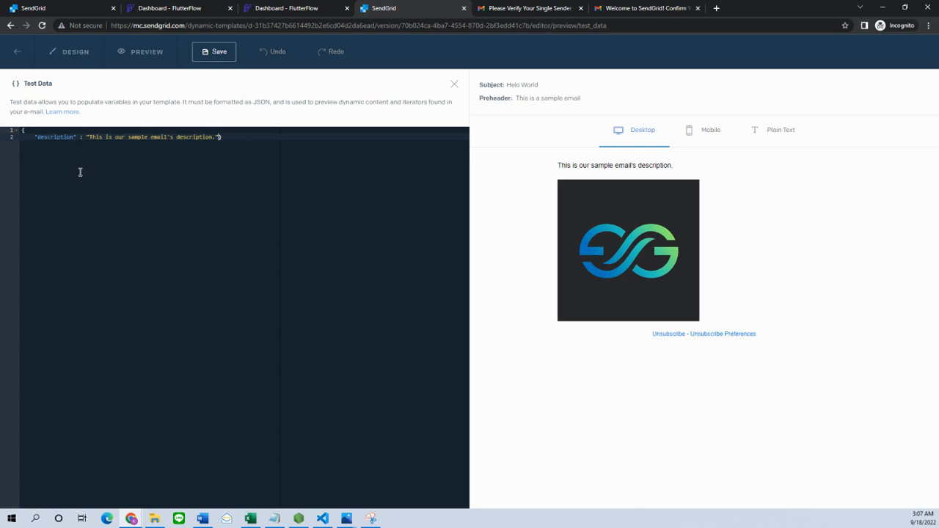
type(",")
key("Return")
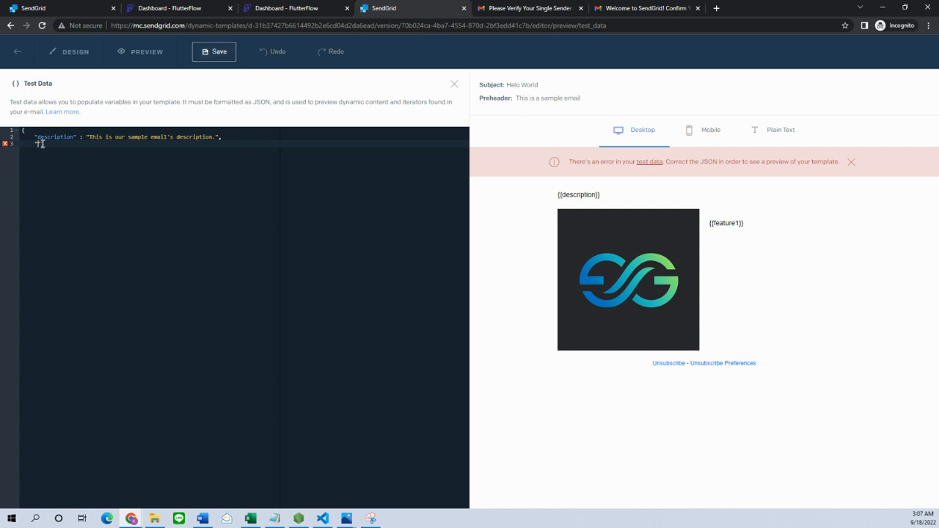
key("BackSpace")
key("BackSpace")
key("BackSpace")
key("BackSpace")
key("BackSpace")
type("\"")
left_click(214, 54)
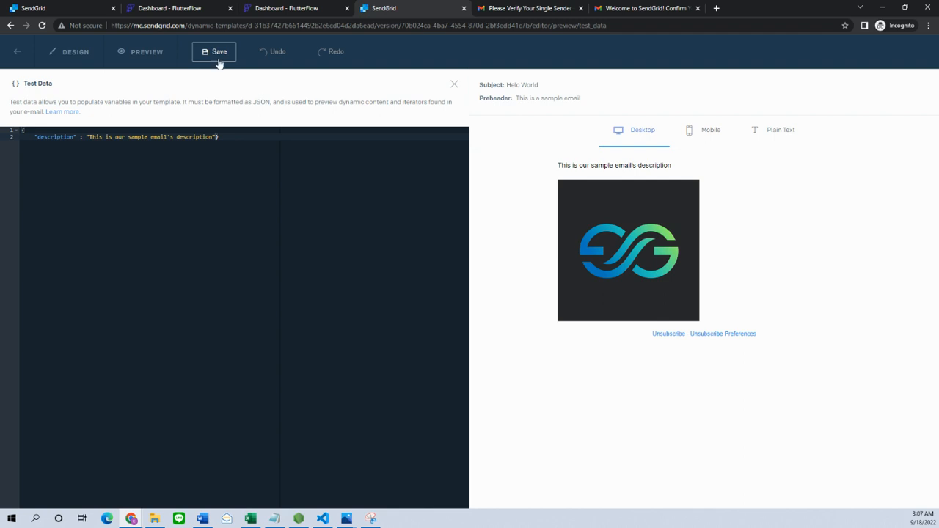
left_click(16, 53)
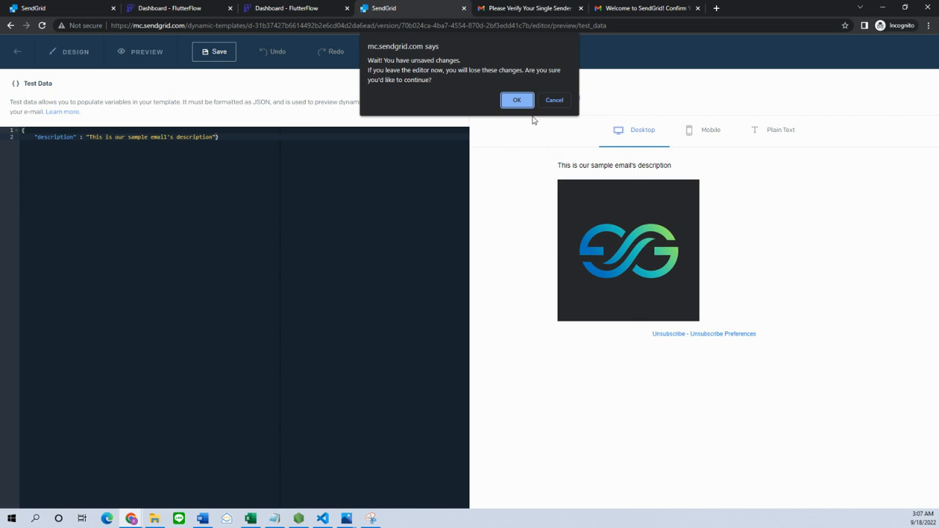
- Confirm leaving the editor and select the New User Joined template's ID in Dynamic Templates
left_click(517, 100)
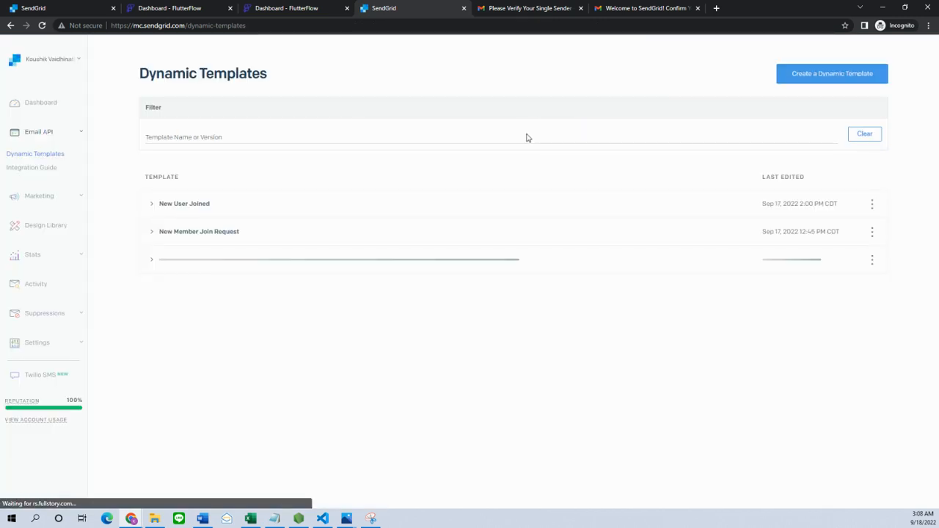
left_click(188, 205)
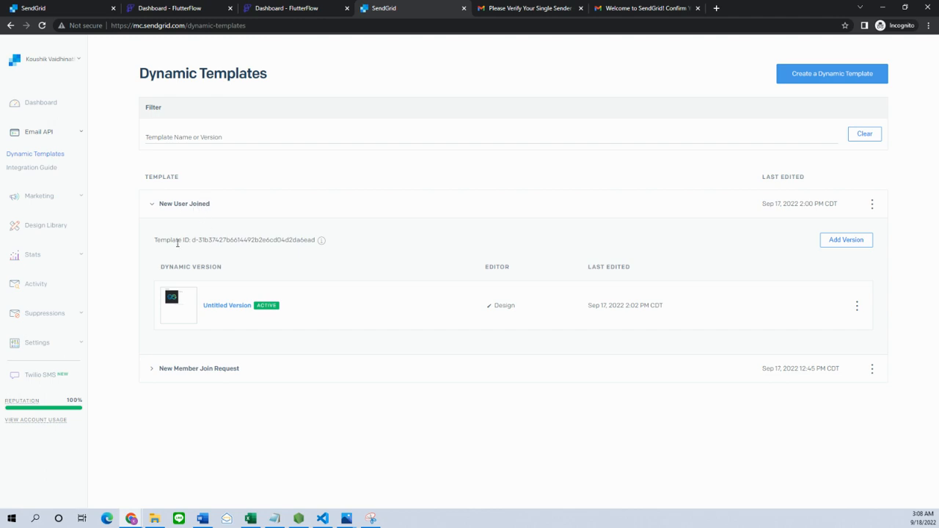
left_click_drag(154, 244, 192, 239)
left_click(313, 239)
left_click(312, 254)
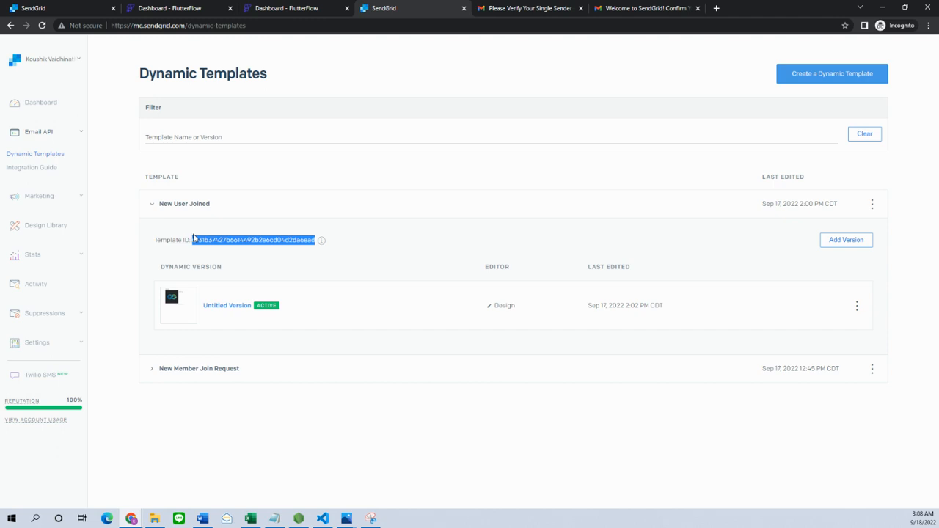
left_click(227, 212)
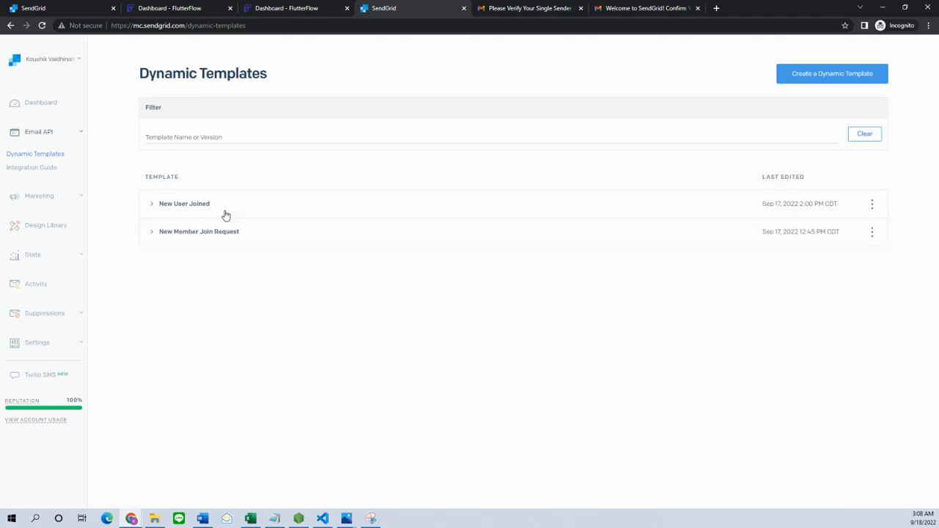
left_click(33, 345)
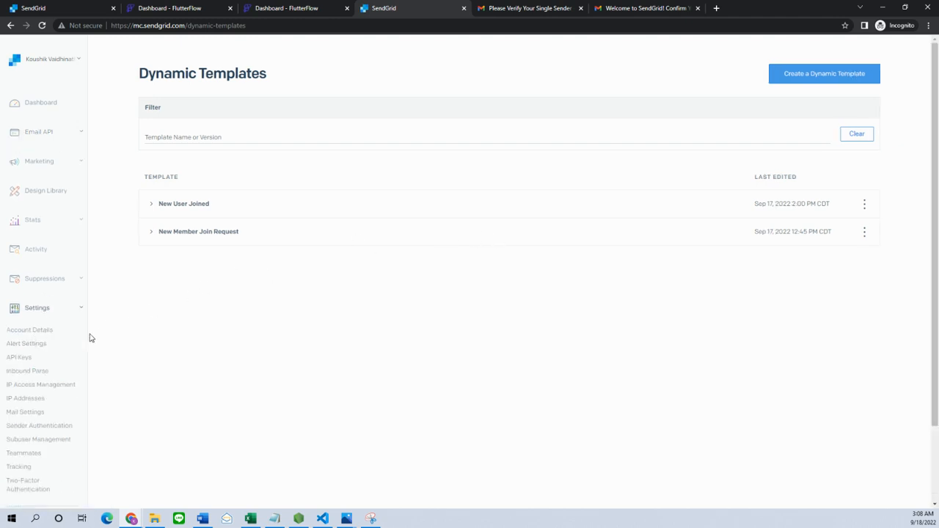
- Open Settings > API Keys, re-dock the SendGrid tab, and minimize it to reveal the Dahobi page
left_click(20, 359)
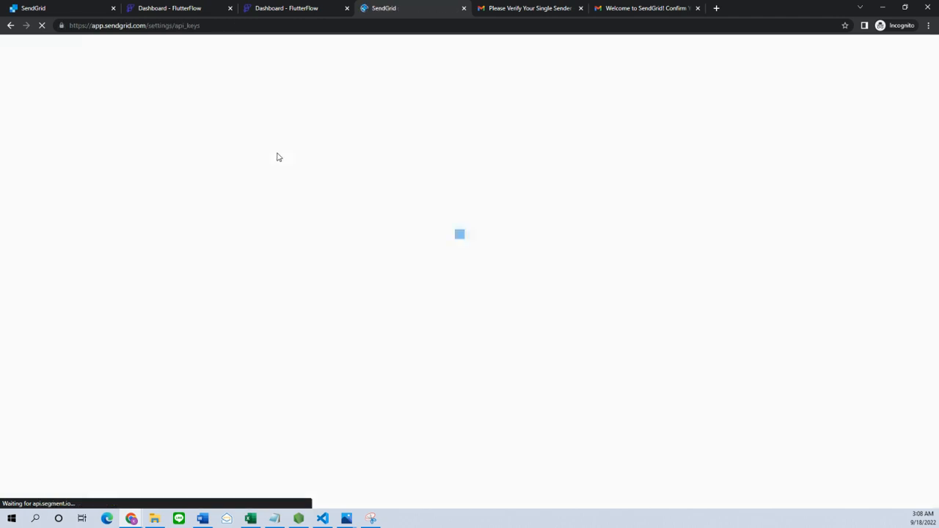
left_click(289, 9)
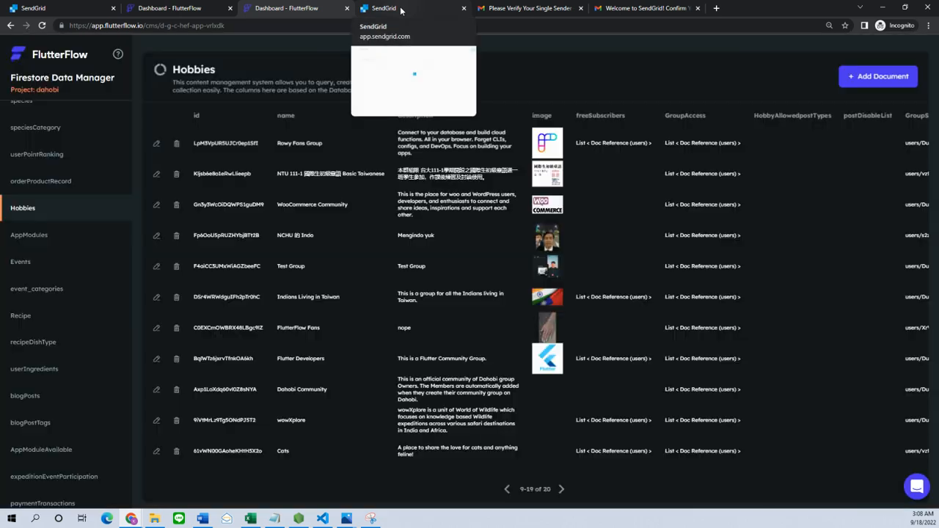
left_click(400, 9)
left_click_drag(401, 9, 0, 40)
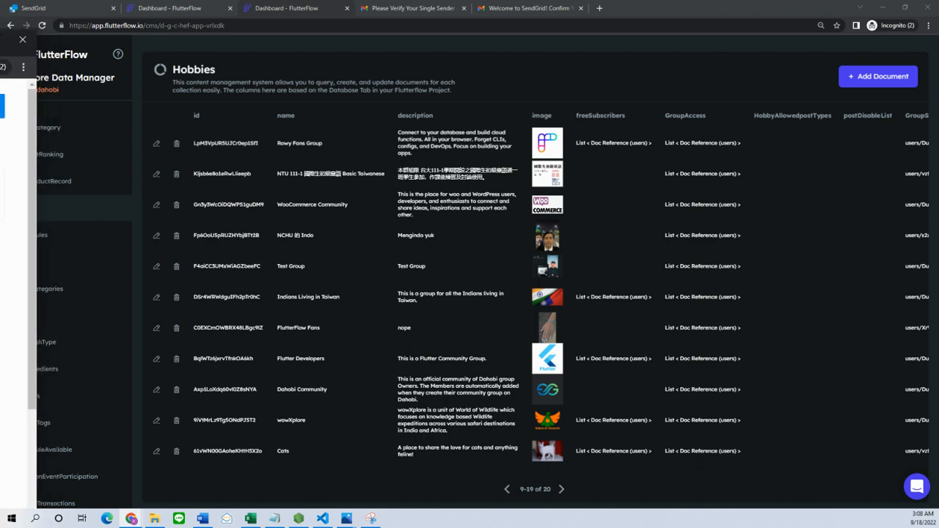
left_click_drag(0, 39, 0, 37)
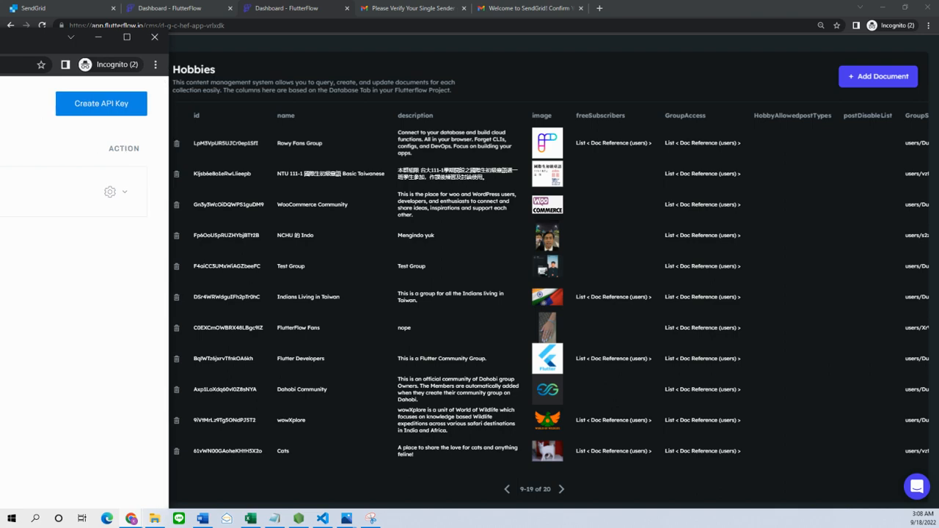
left_click_drag(0, 37, 303, 11)
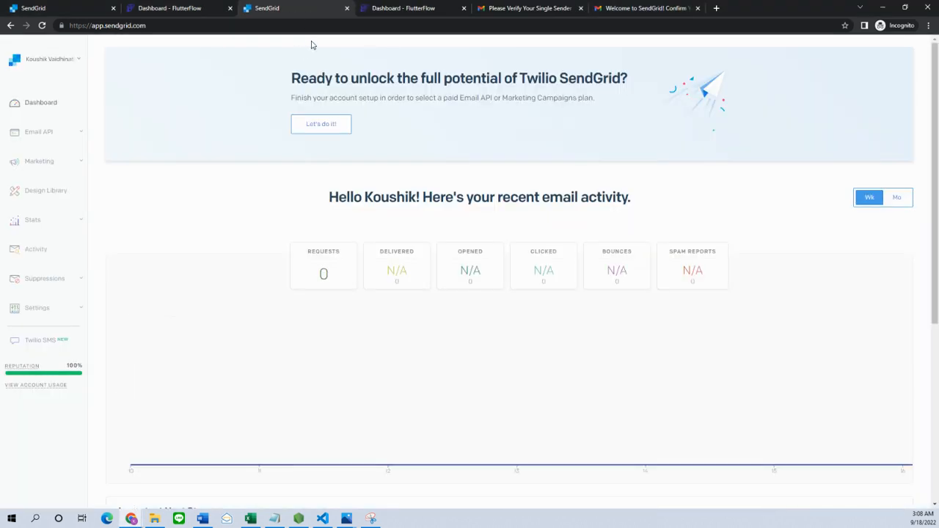
left_click(41, 311)
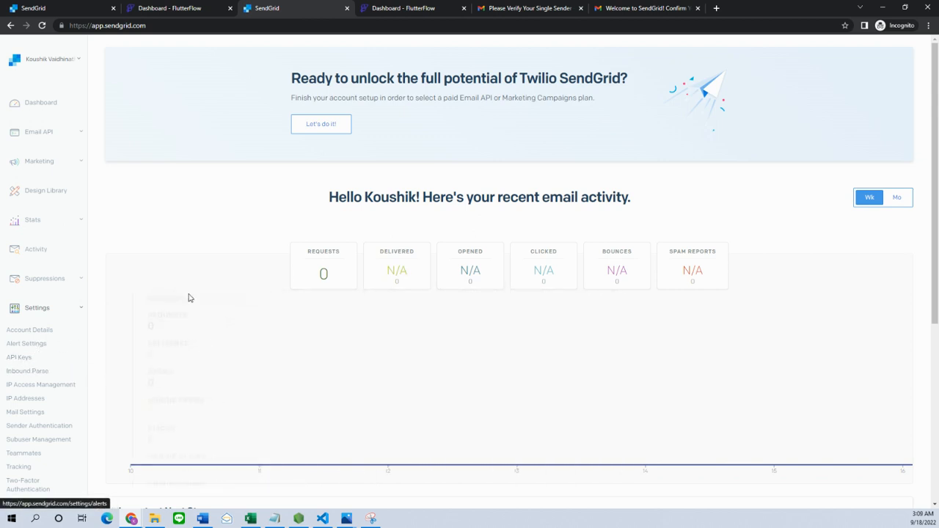
left_click(882, 7)
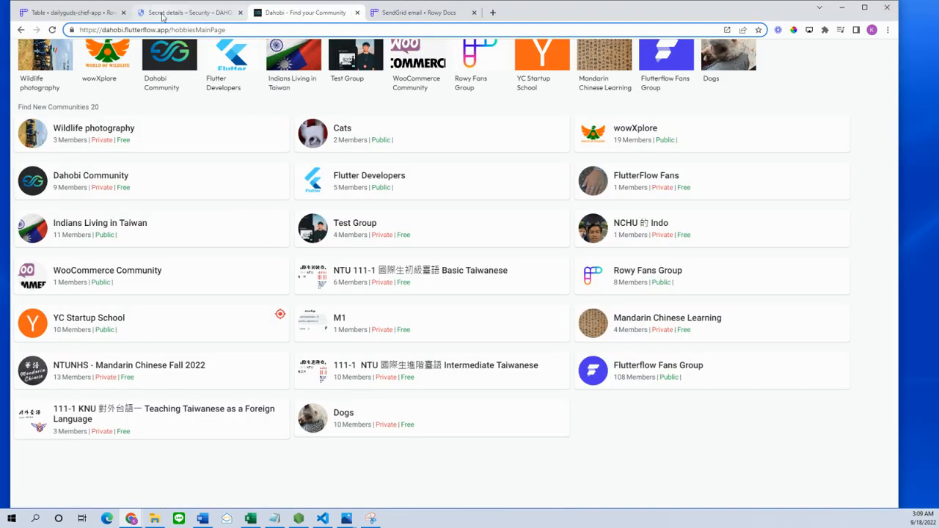
- Glance at the Rowy SendGrid email docs, then scroll the Hobbies table to the right
left_click(407, 12)
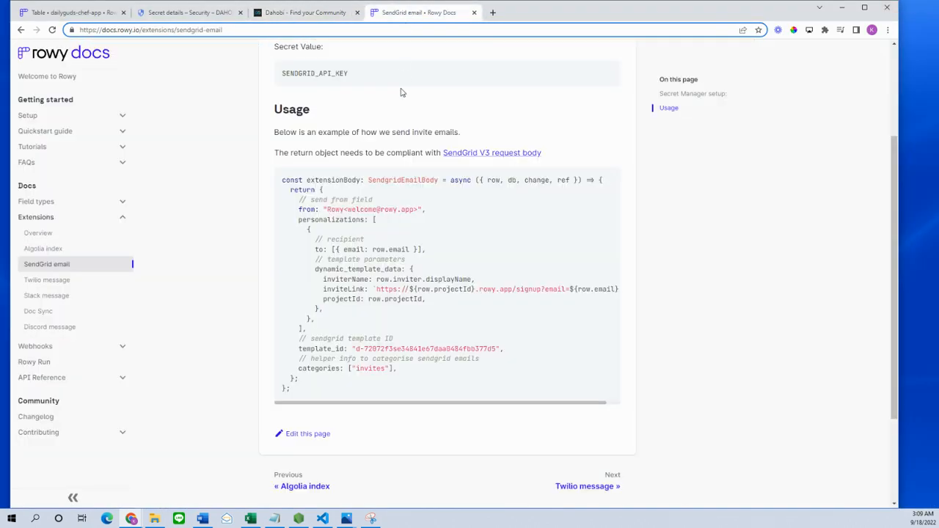
left_click(59, 18)
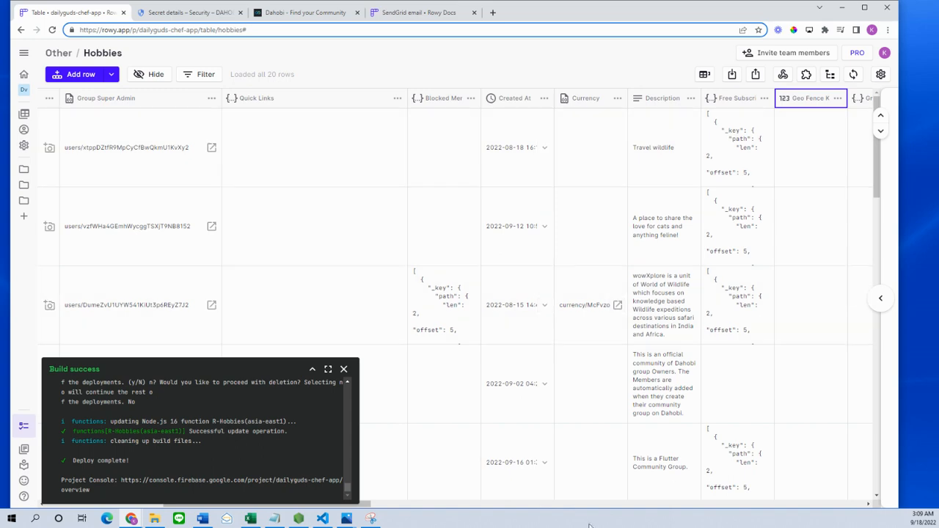
left_click_drag(366, 505, 846, 504)
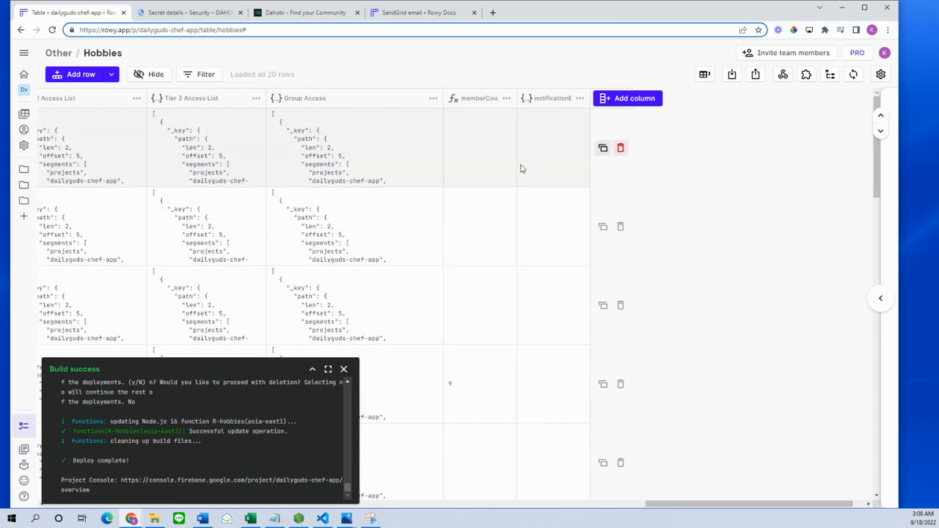
- From the Hobbies table's Extensions panel, edit the existing sendgridEmail extension
left_click(806, 75)
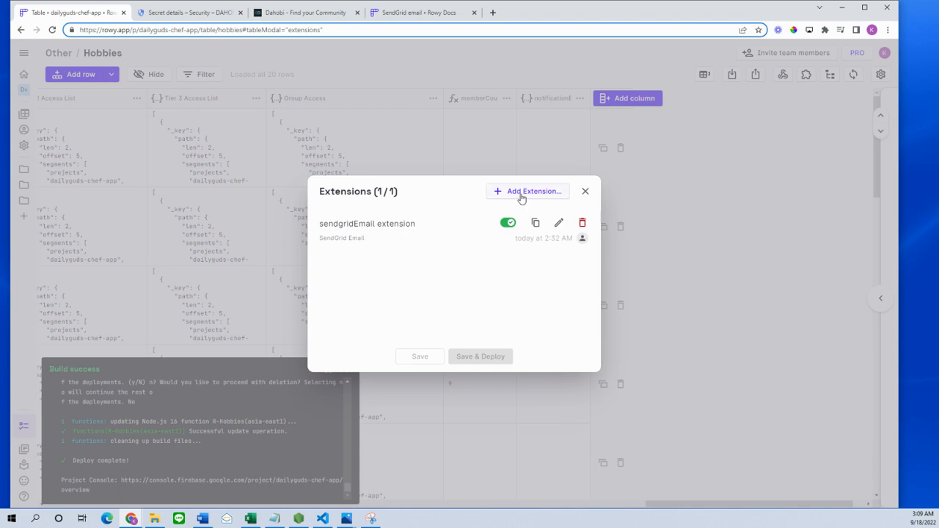
left_click(520, 192)
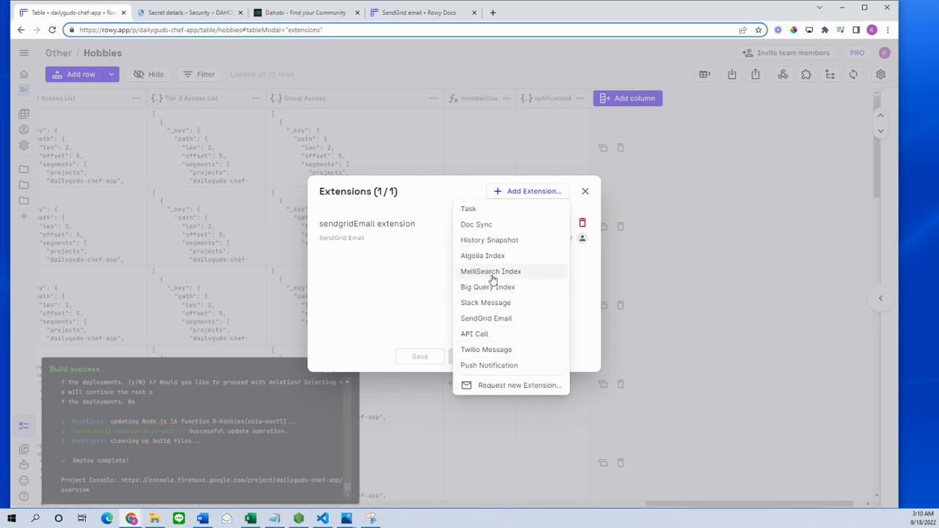
left_click(377, 274)
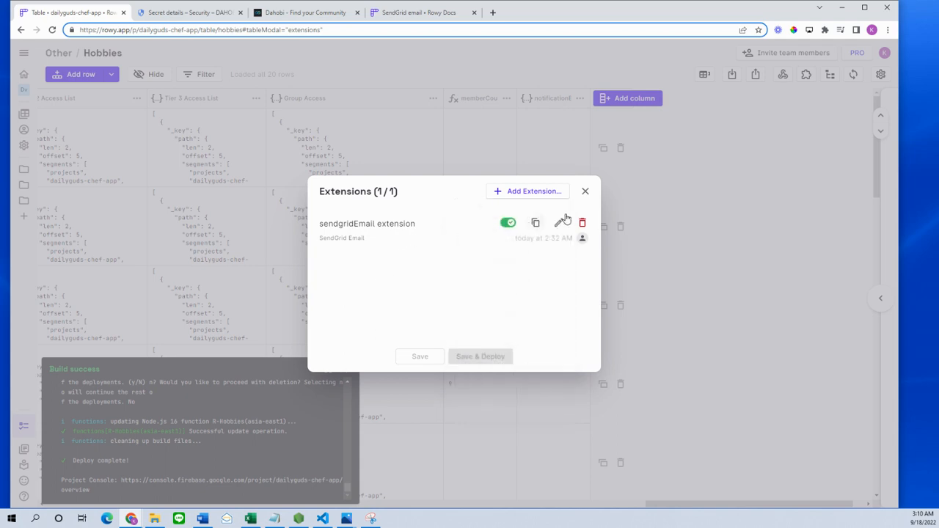
left_click(560, 226)
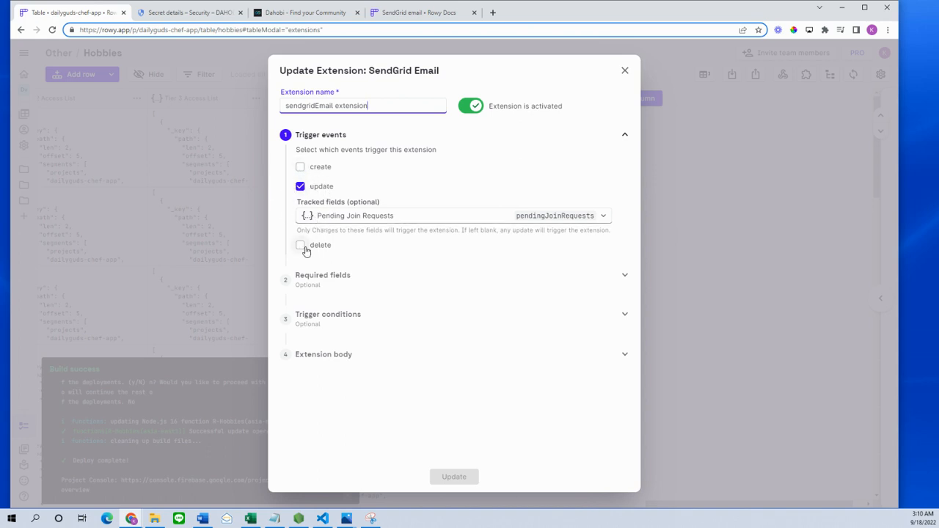
- Set the update trigger to track only the Pending Join Requests field
left_click(337, 219)
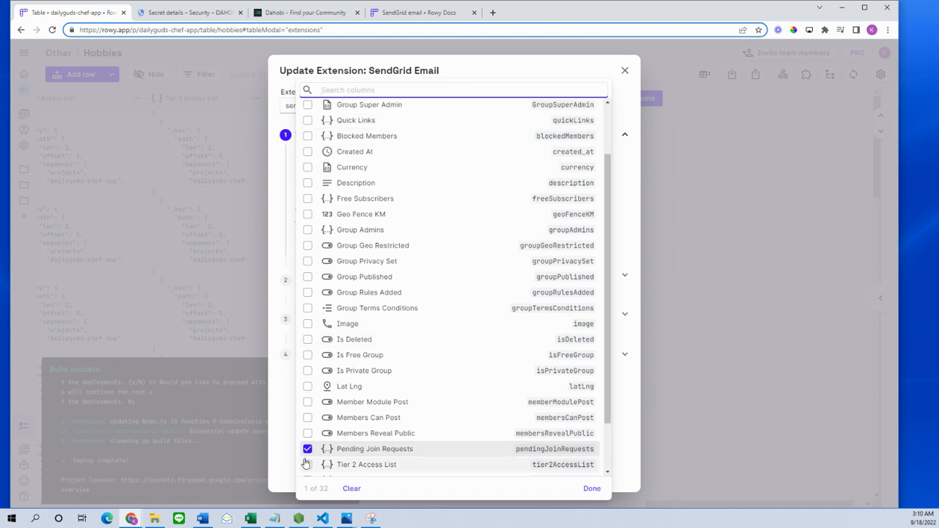
left_click(277, 272)
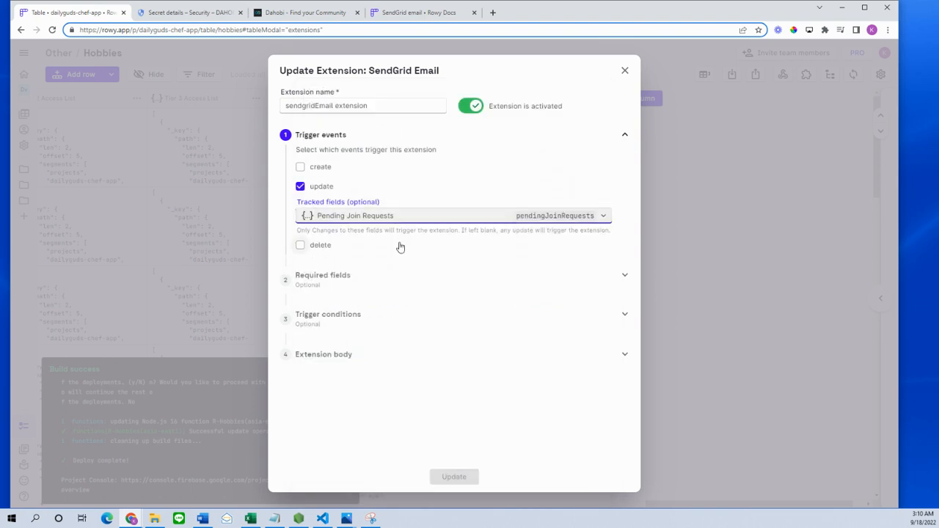
left_click(574, 217)
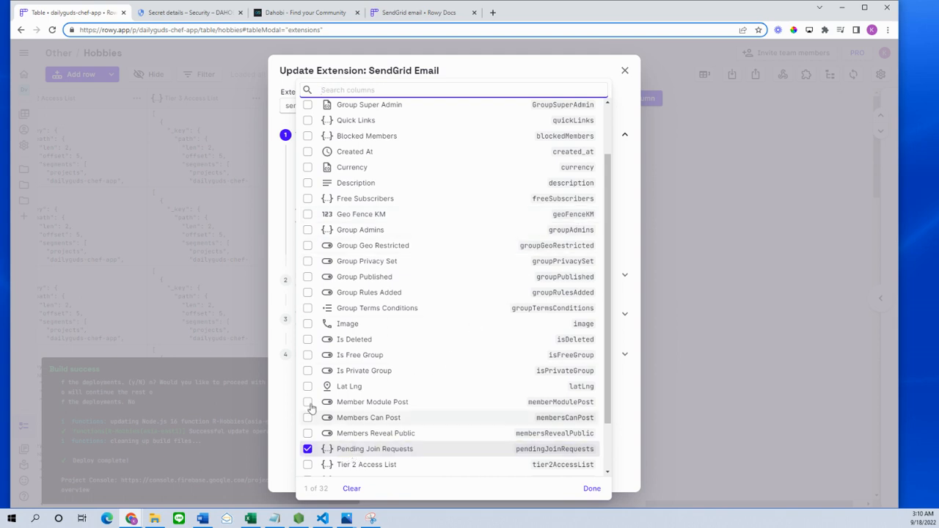
left_click(282, 284)
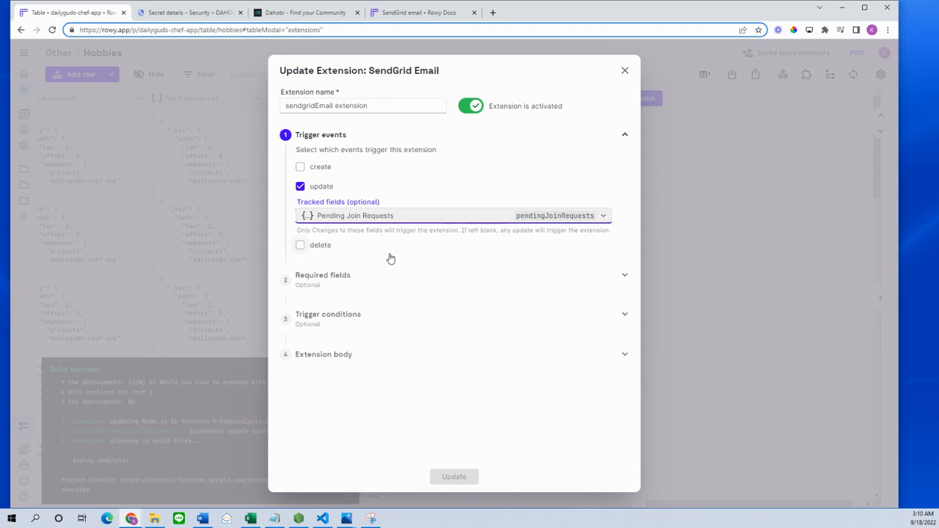
- Review the Required fields and Trigger conditions sections, then collapse the trigger code
left_click(370, 290)
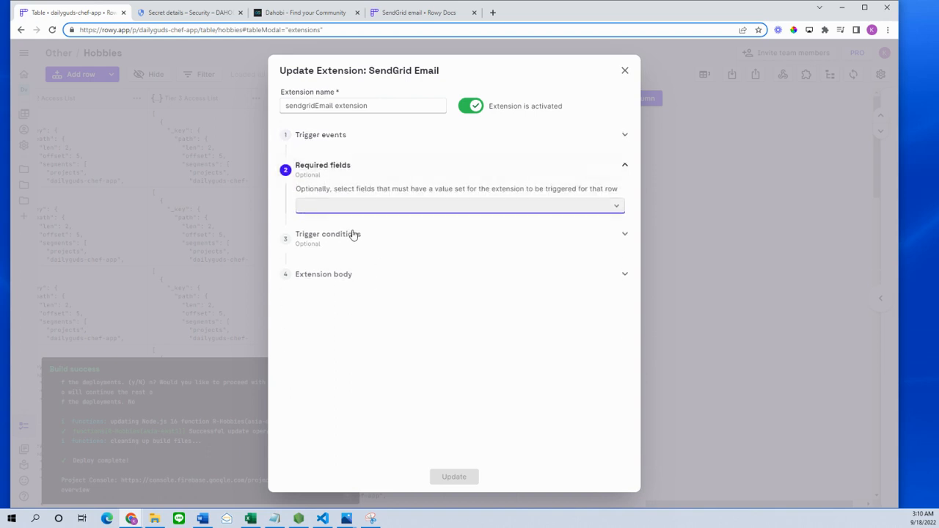
left_click(377, 235)
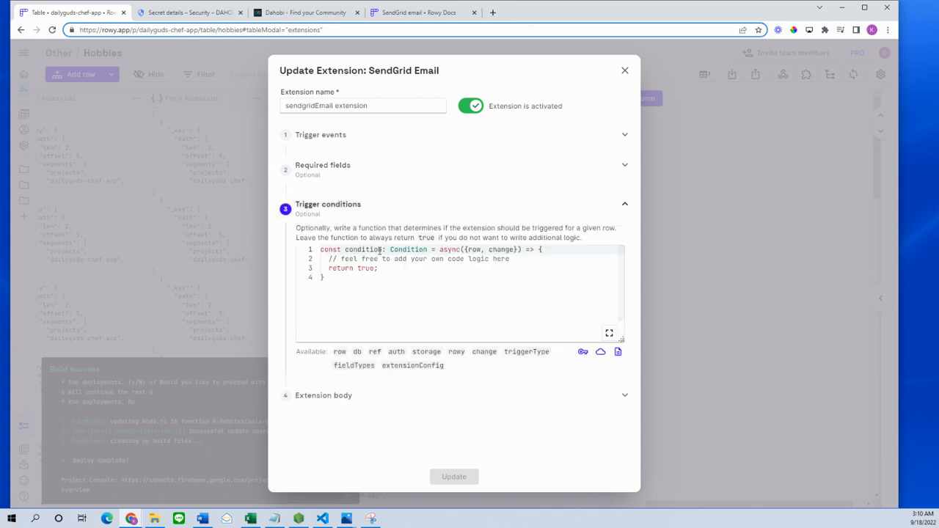
left_click(388, 206)
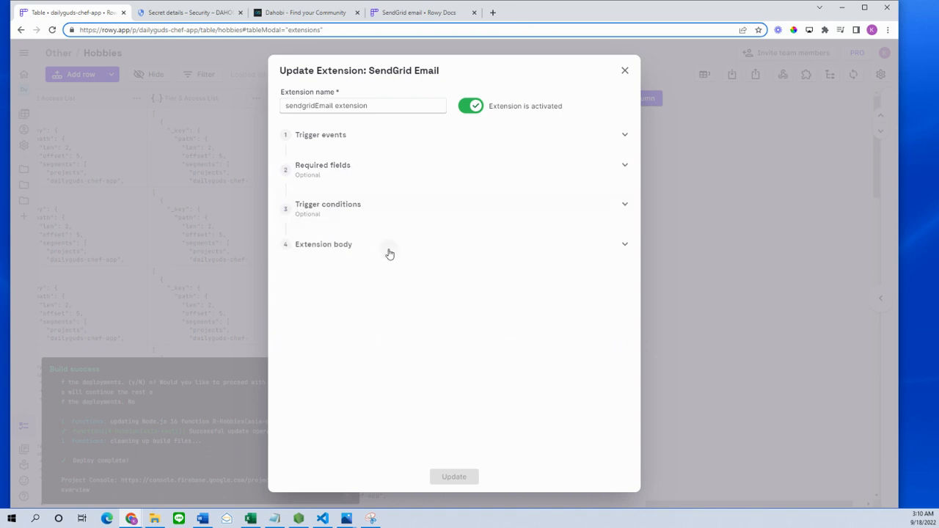
- Expand the extension body code and review the sender name and address
left_click(390, 253)
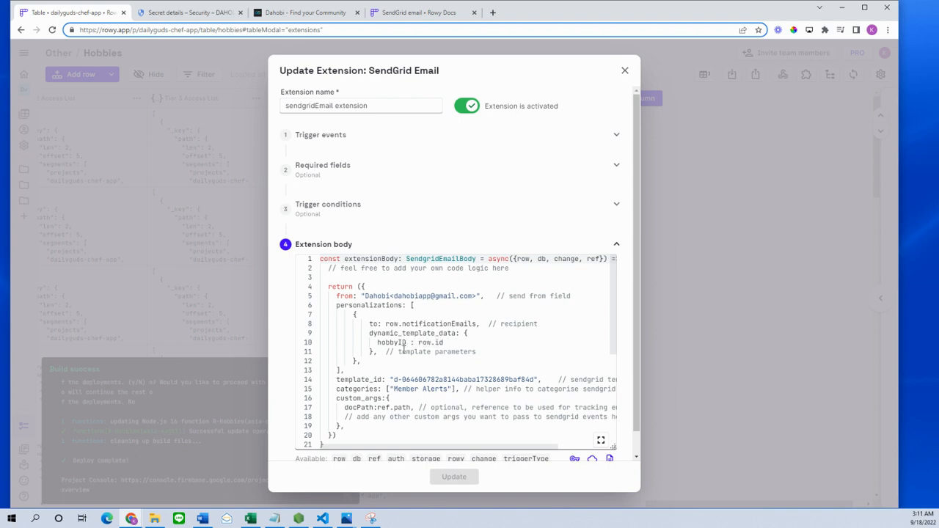
left_click_drag(390, 262, 412, 453)
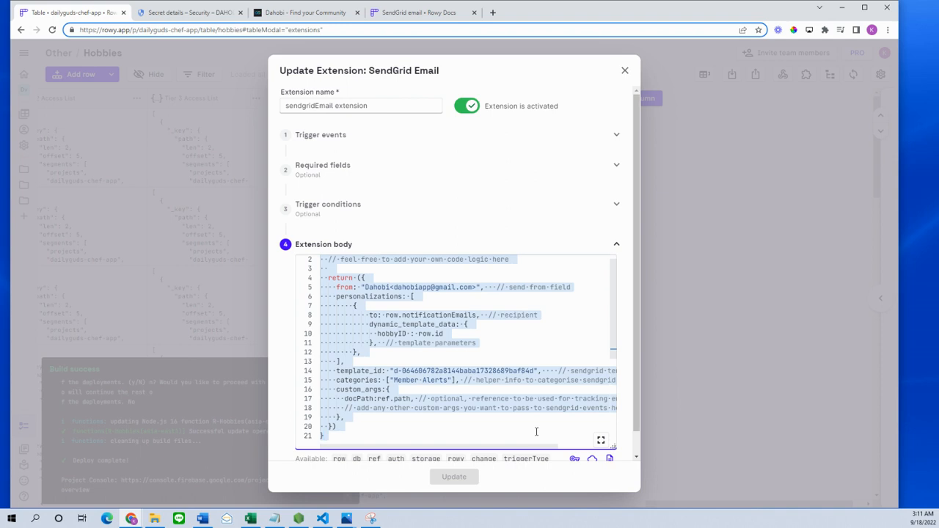
left_click(444, 355)
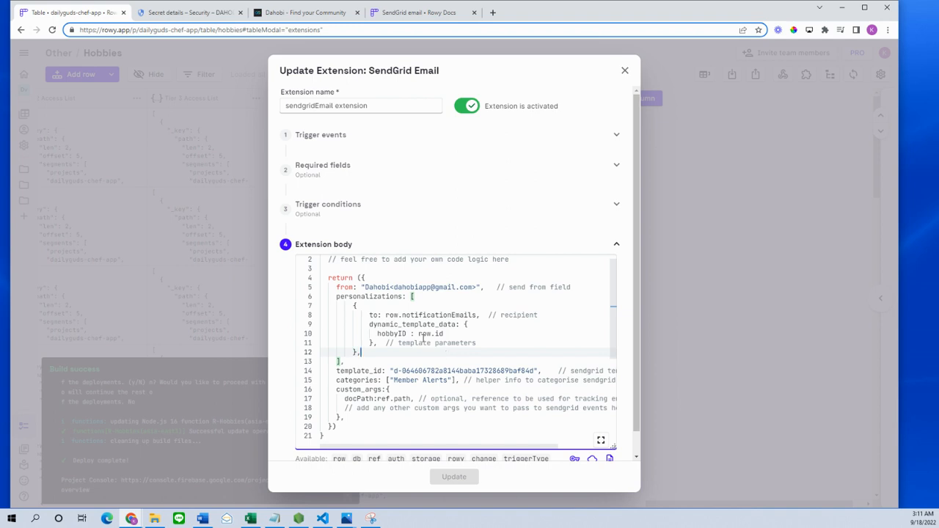
scroll(423, 338, "up", 1)
left_click(339, 297)
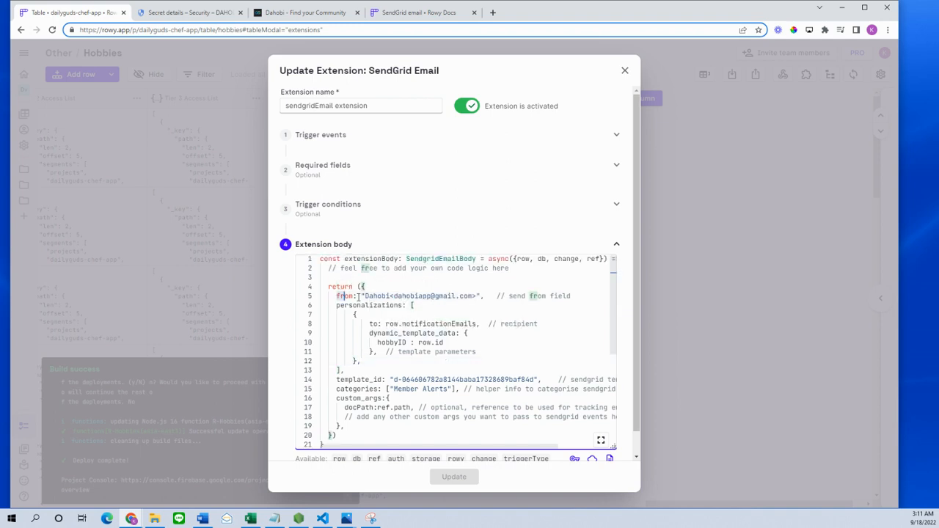
left_click_drag(475, 296, 371, 295)
left_click(406, 297)
left_click(371, 296)
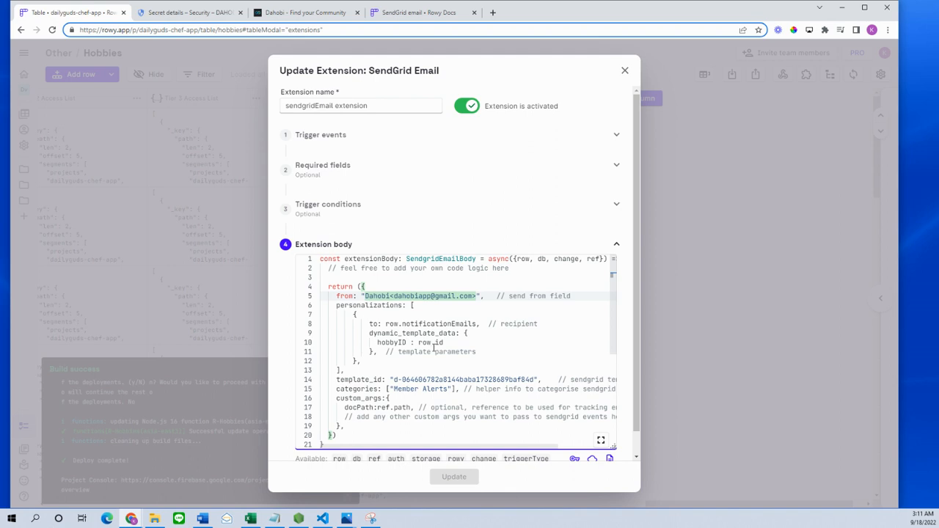
- Review the recipient value row.notificationEmails
left_click_drag(386, 323, 477, 323)
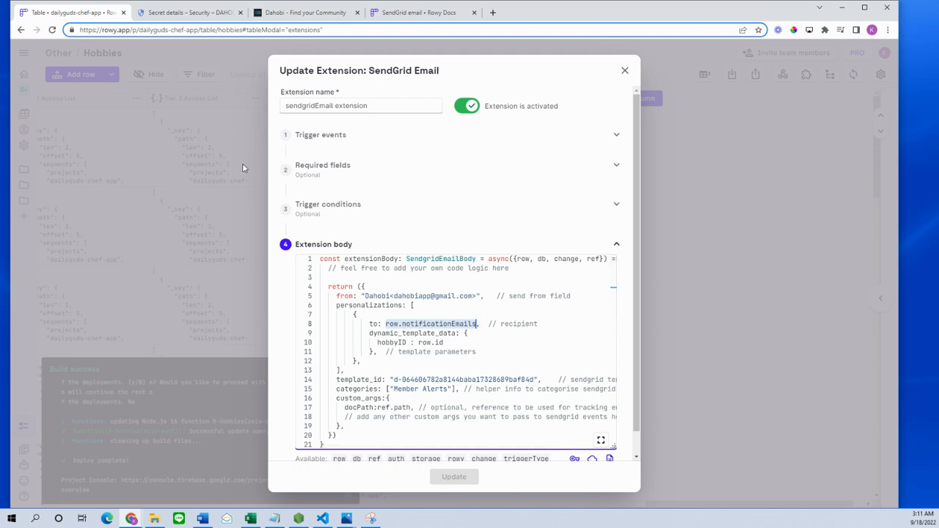
left_click(388, 323)
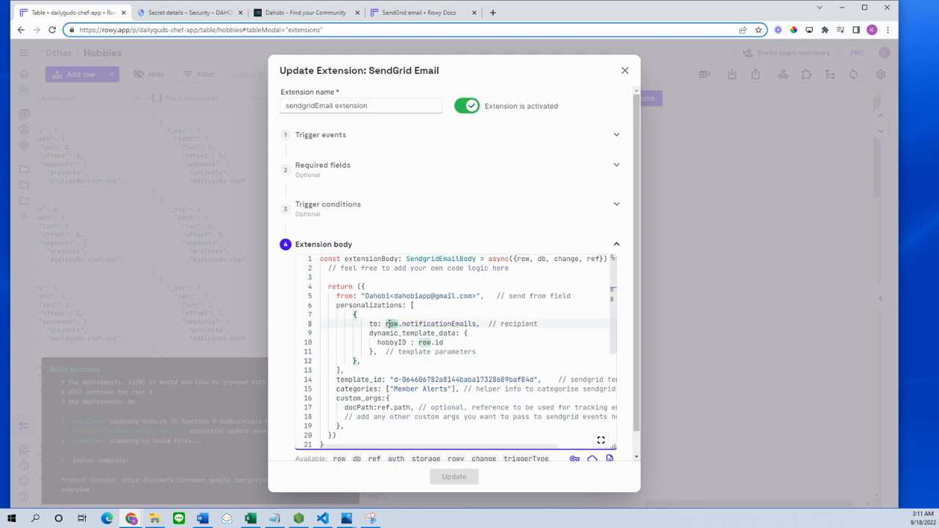
left_click_drag(402, 324, 487, 325)
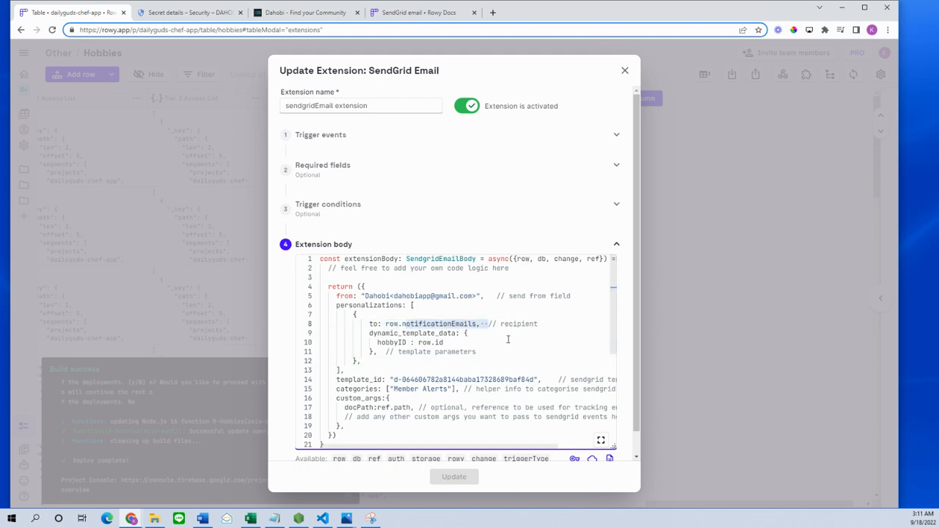
left_click(545, 352)
- Review the hobbyID: row.id dynamic template data line
left_click(400, 342)
mouse_move(376, 343)
left_mouse_down()
mouse_move(485, 345)
mouse_move(361, 343)
mouse_move(460, 341)
mouse_move(369, 333)
left_mouse_up()
left_click(423, 342)
left_click(455, 346)
left_click(379, 343)
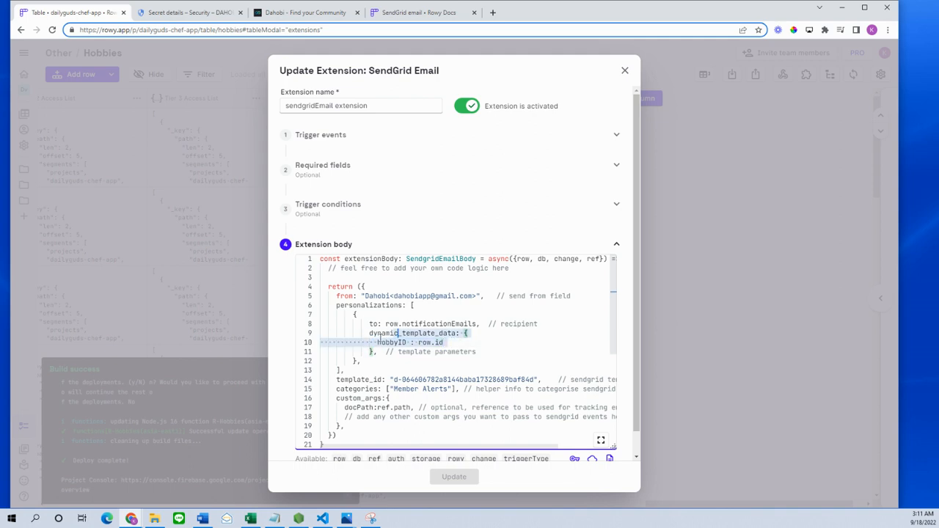
left_click(371, 342)
double_click(391, 343)
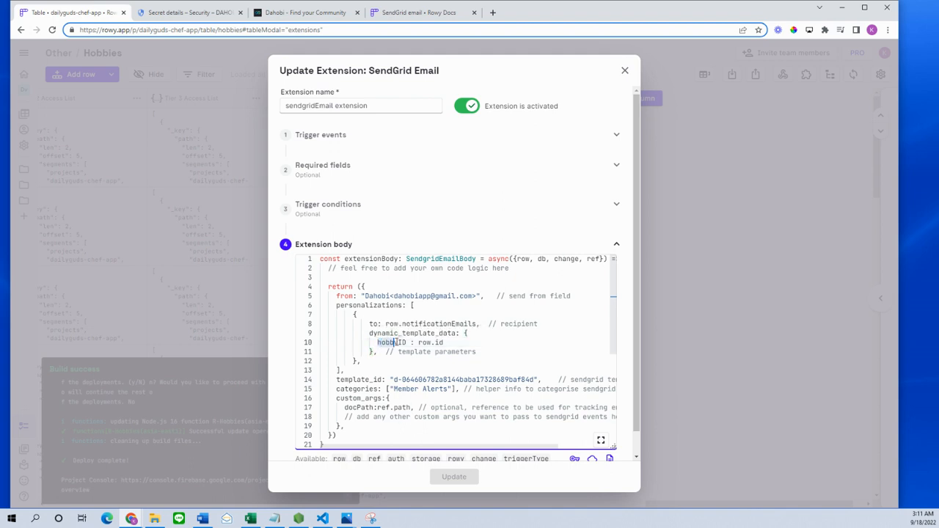
left_click(418, 343)
left_click_drag(419, 342, 449, 342)
left_click_drag(460, 343, 423, 343)
- Inspect where row is used and the row.id value in the template data
left_click(432, 342)
double_click(442, 342)
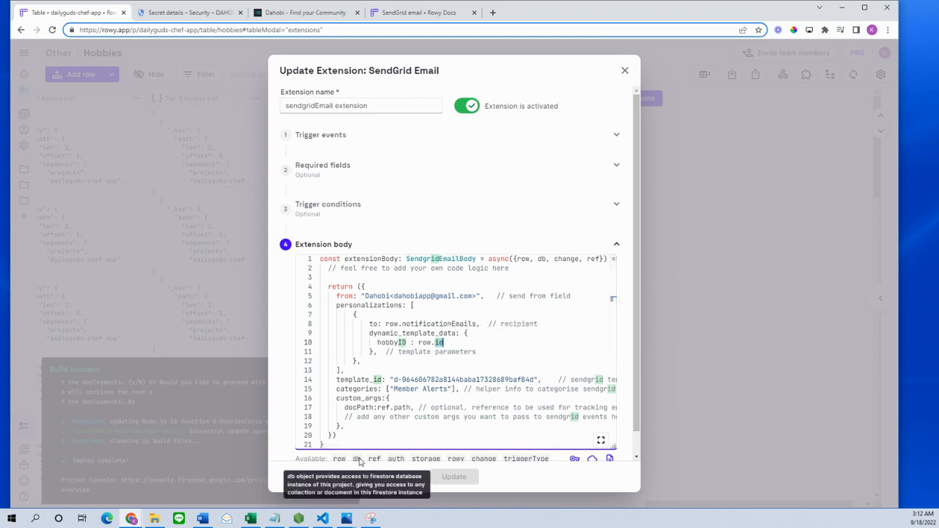
scroll(388, 458, "down", 1)
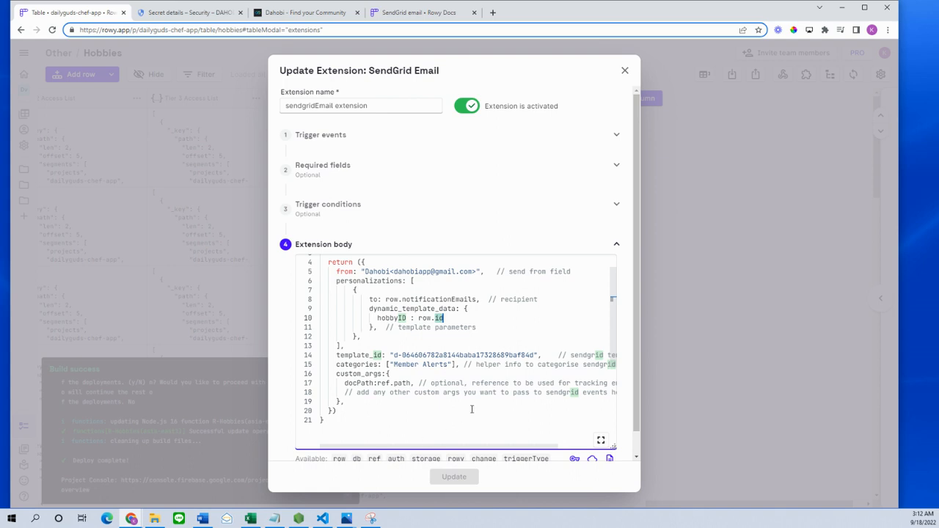
left_click(468, 308)
left_click_drag(451, 321, 378, 319)
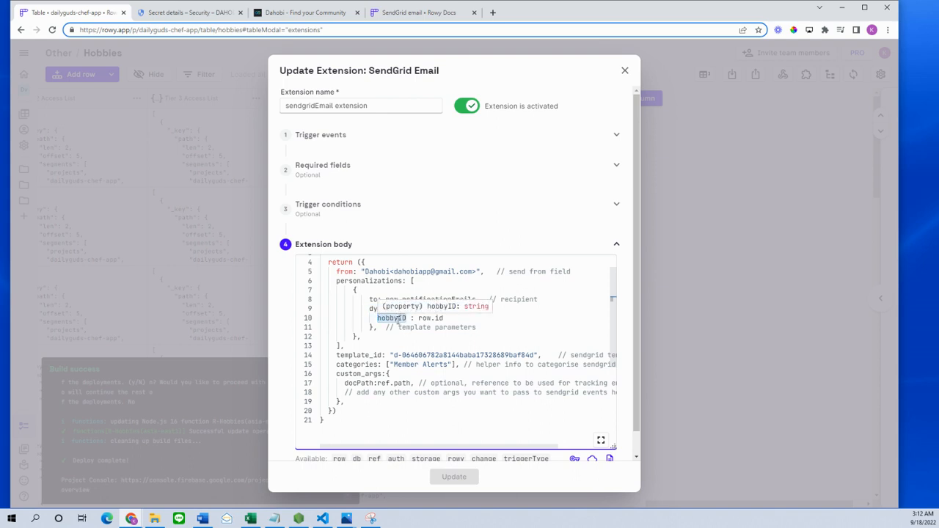
left_click(427, 327)
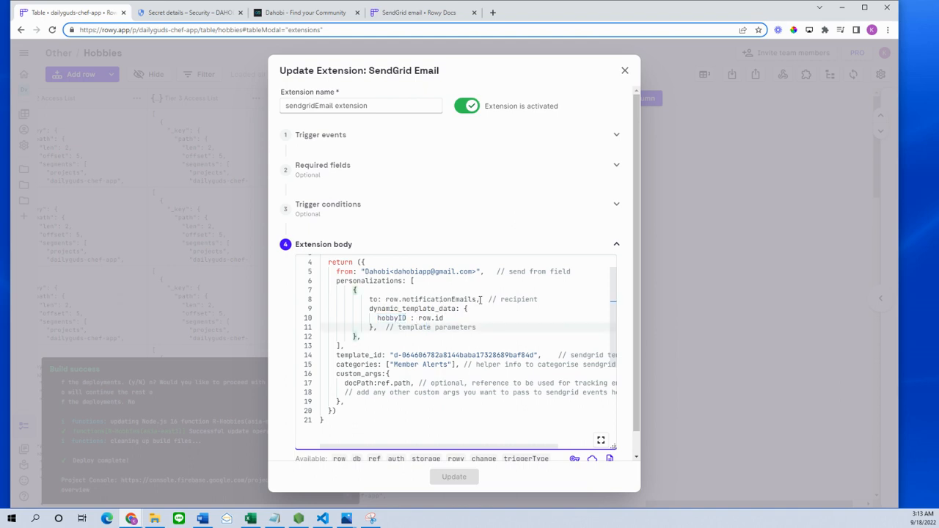
- Recheck the row.notificationEmails recipient value
mouse_move(477, 299)
left_mouse_down()
mouse_move(384, 299)
mouse_move(478, 300)
left_mouse_up()
left_click(384, 299)
left_click(481, 299)
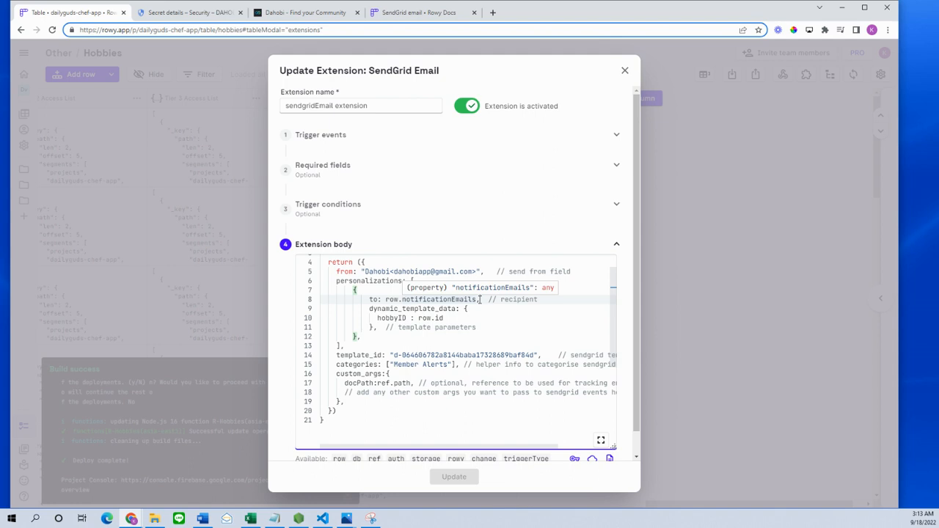
- Review the SendGrid template_id value and the Member Alerts category
left_click(401, 413)
left_click(350, 355)
mouse_move(393, 355)
left_mouse_down()
mouse_move(543, 354)
mouse_move(379, 353)
left_mouse_up()
left_click(401, 355)
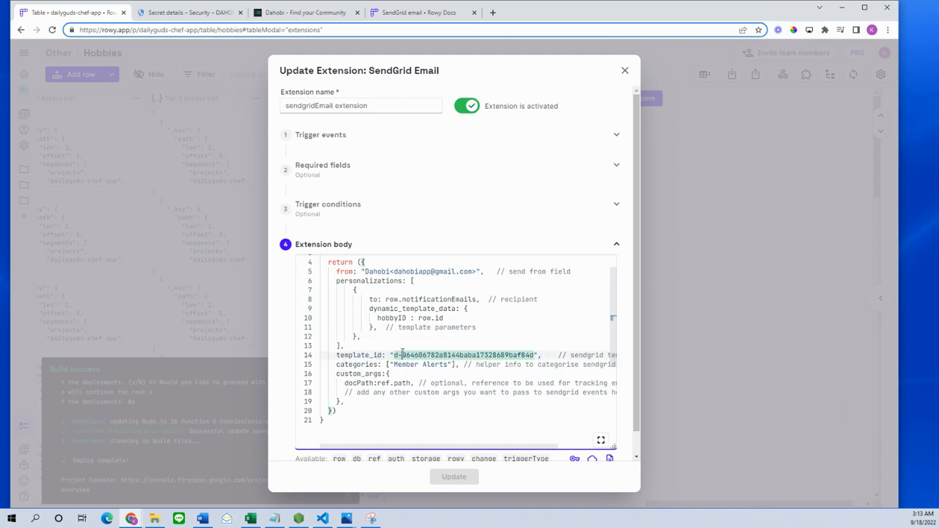
left_click_drag(336, 365, 456, 364)
left_click(456, 364)
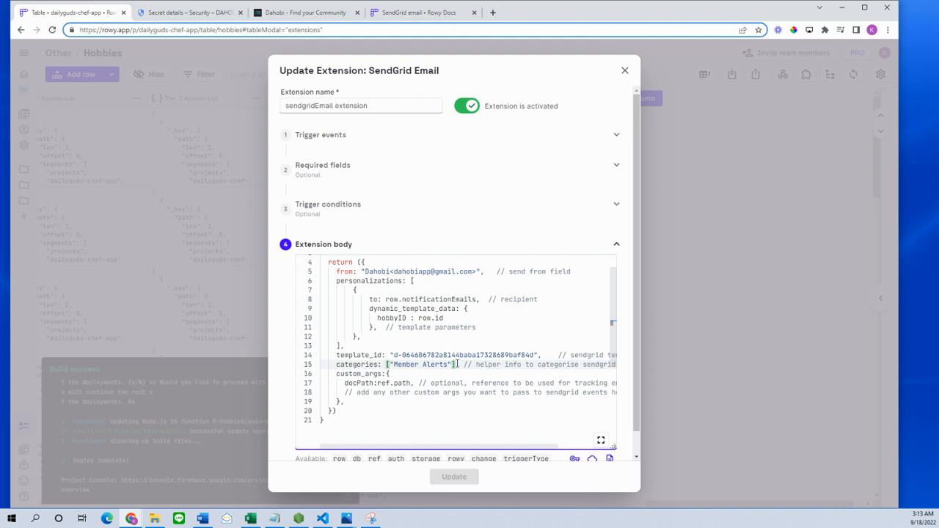
left_click_drag(390, 365, 433, 370)
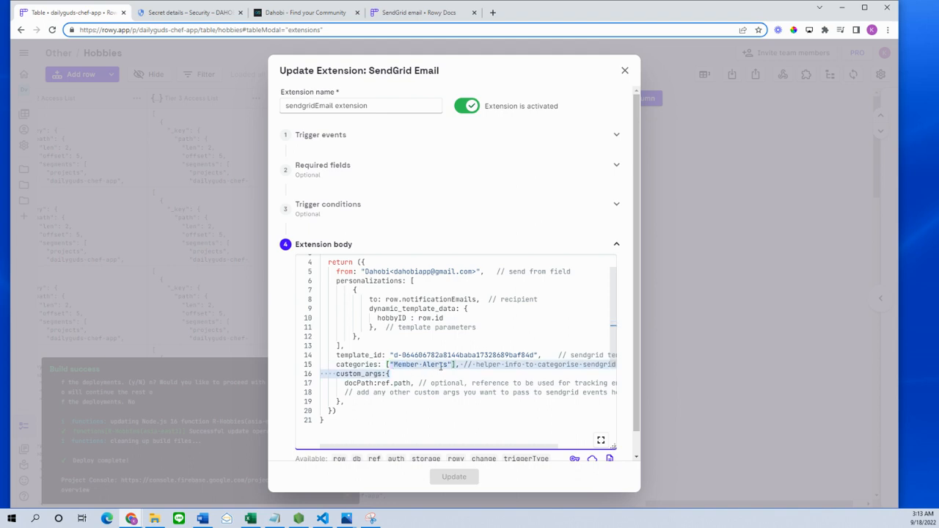
left_click(441, 365)
left_click(453, 365)
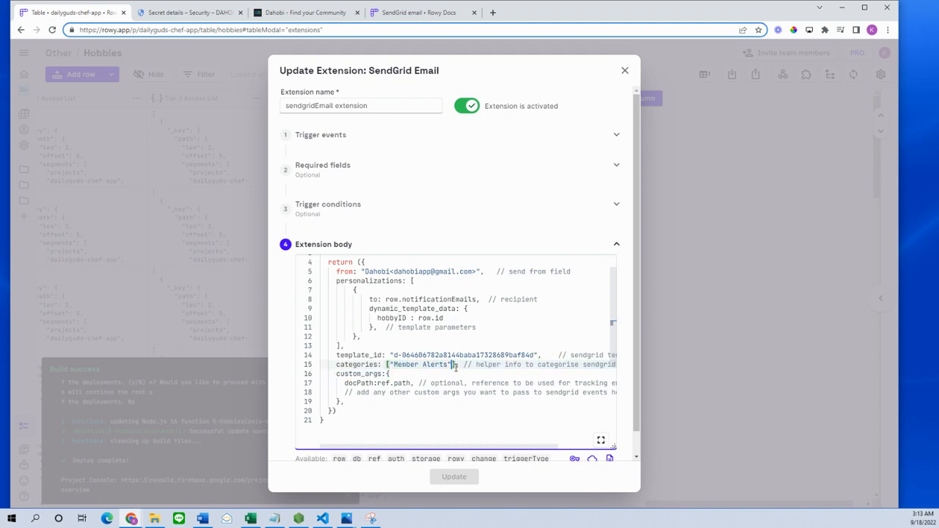
left_click_drag(393, 364, 446, 362)
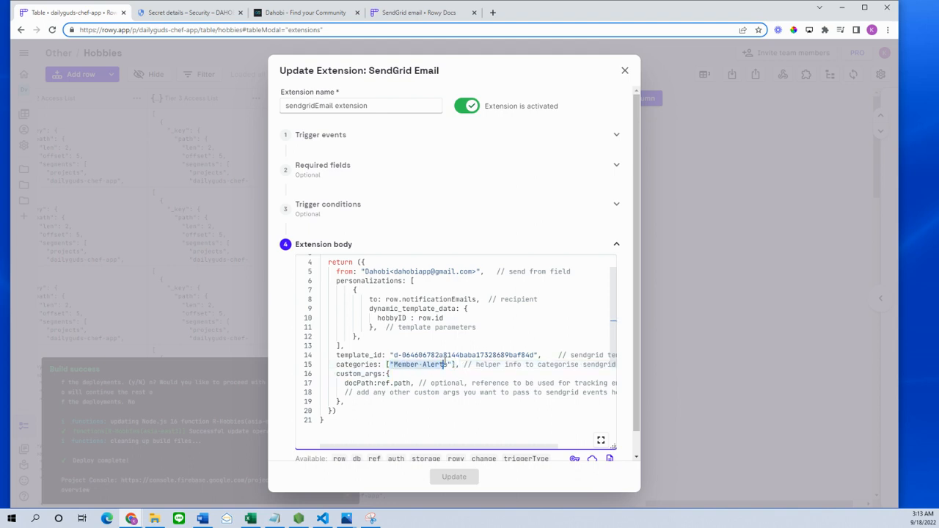
left_click(451, 365)
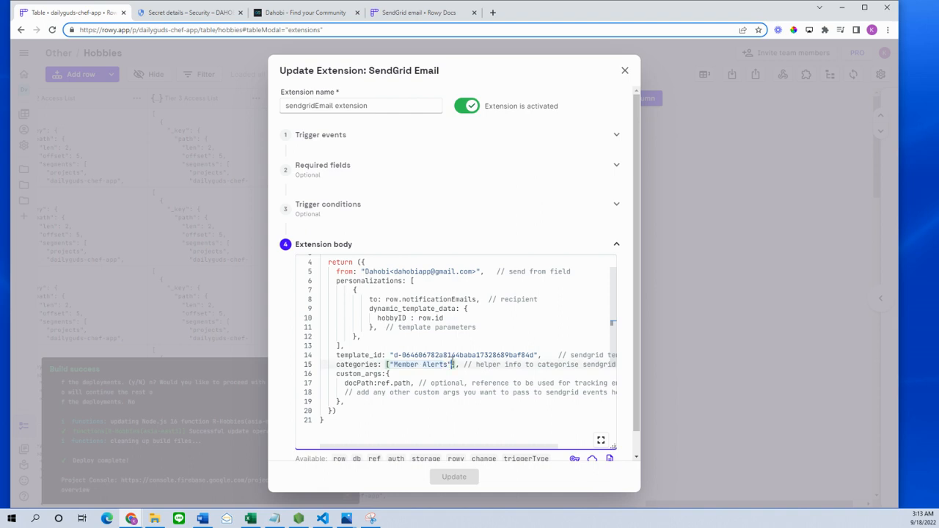
type(", \"")
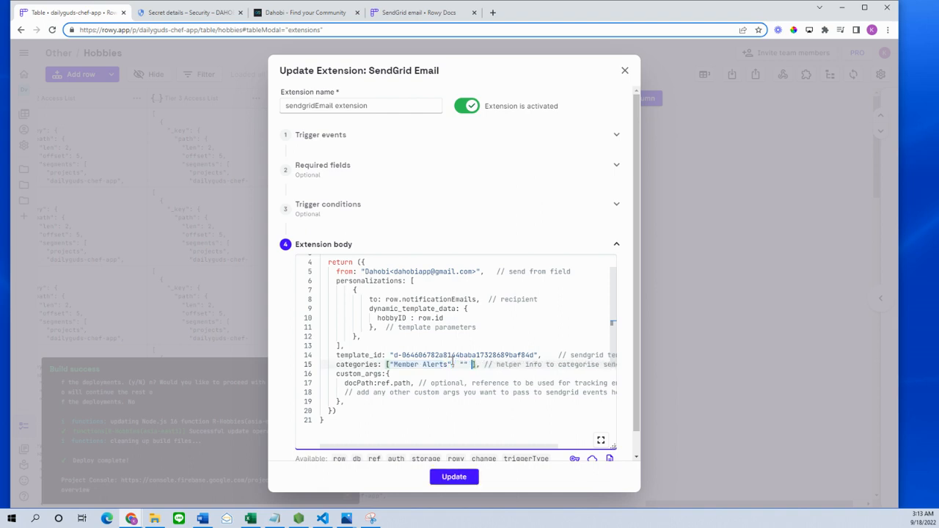
type("pending")
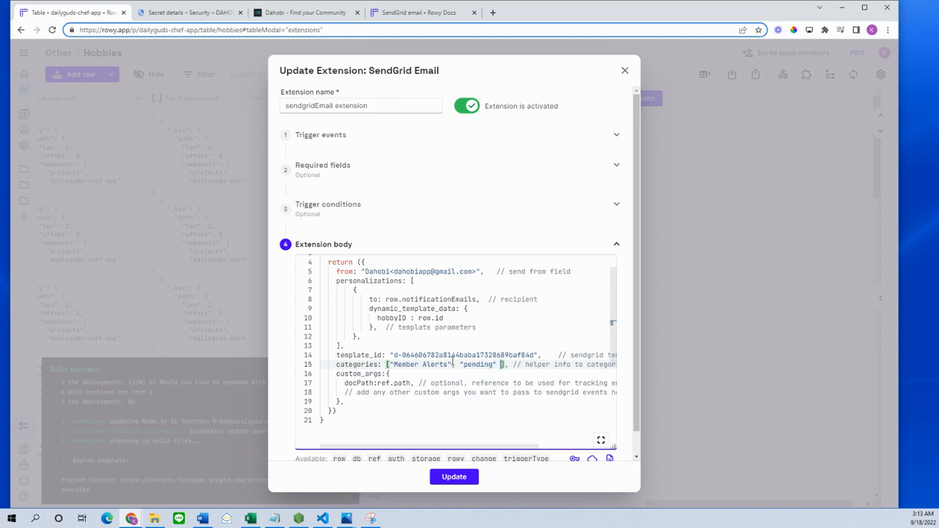
key("BackSpace")
key("BackSpace")
key("BackSpace")
key("BackSpace")
key("BackSpace")
key("BackSpace")
key("BackSpace")
key("BackSpace")
key("BackSpace")
key("BackSpace")
key("BackSpace")
key("BackSpace")
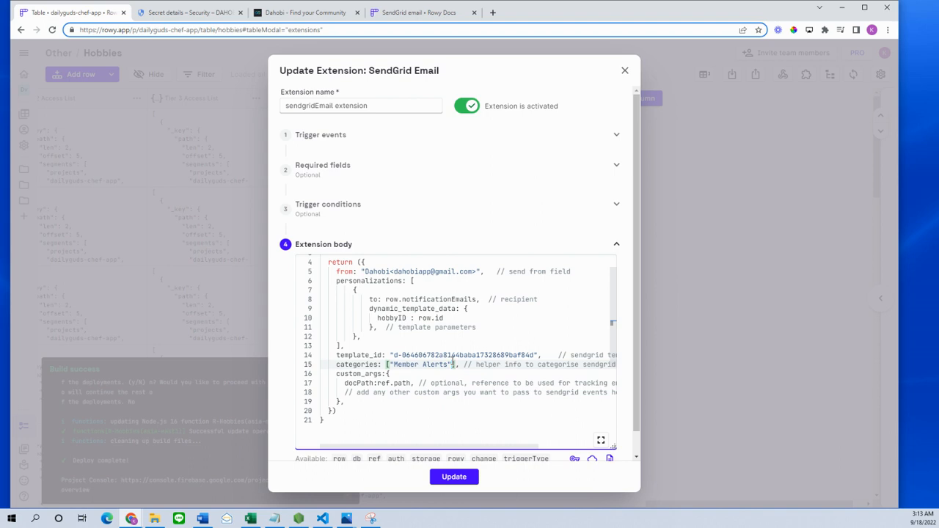
scroll(454, 360, "down", 3)
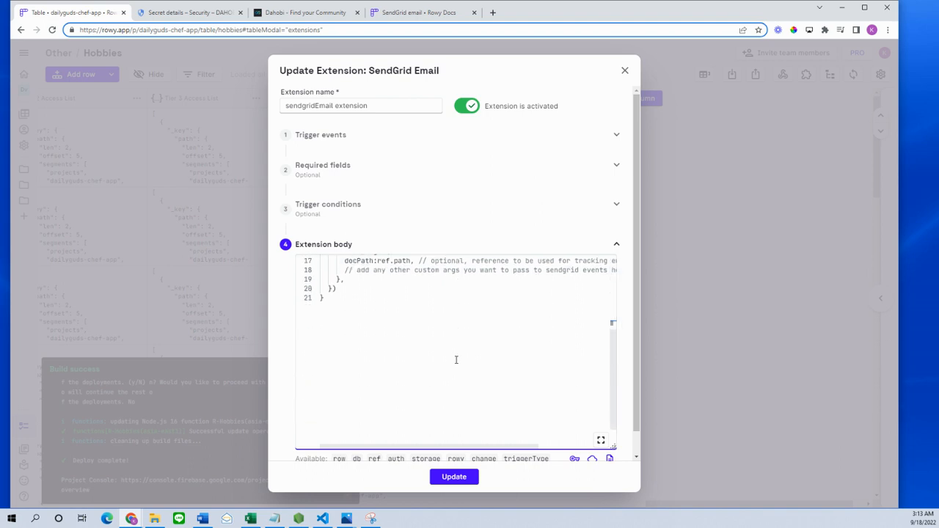
scroll(455, 360, "up", 2)
- Apply the extension update, close the extensions list discarding changes, and check the Deploy complete log
left_click(463, 483)
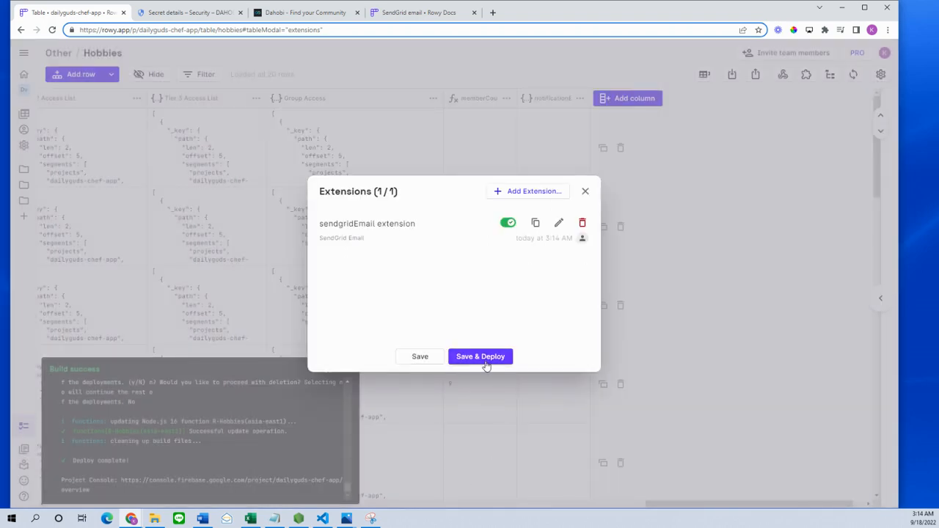
left_click(586, 192)
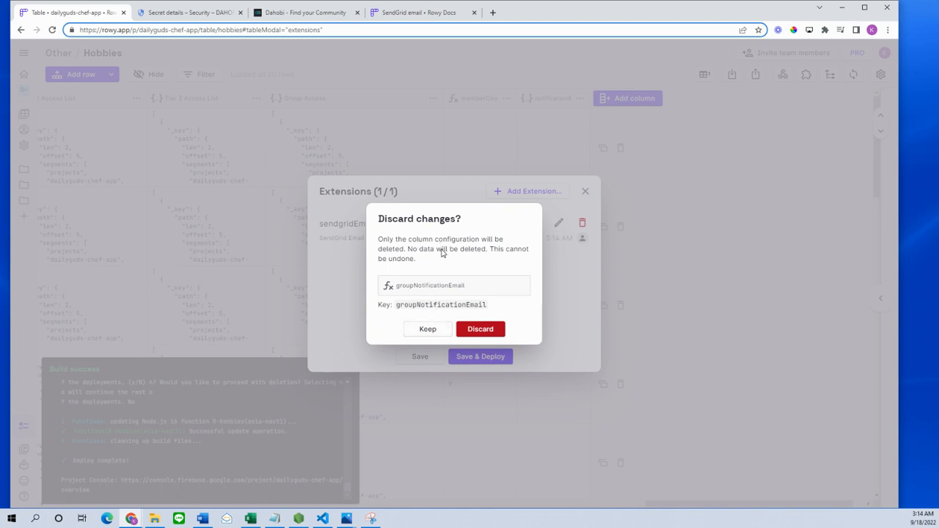
left_click(435, 332)
left_click(584, 192)
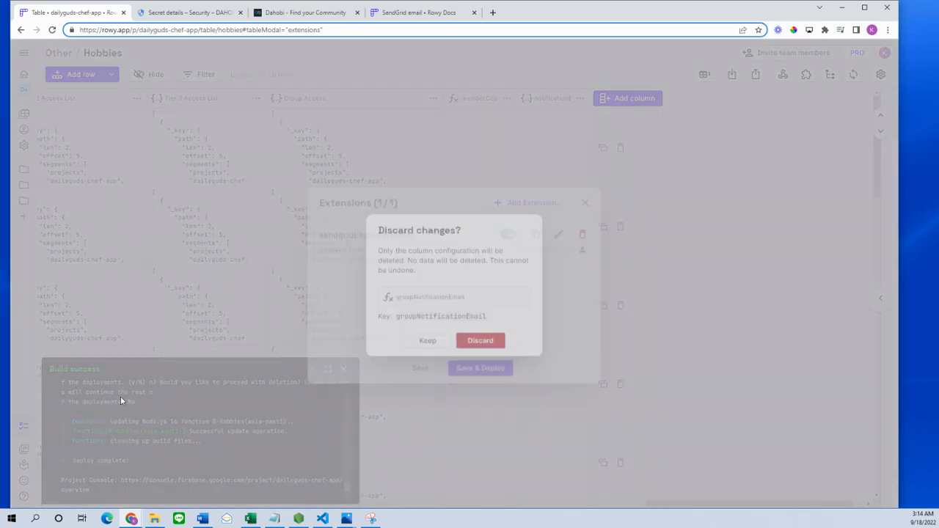
left_click(483, 329)
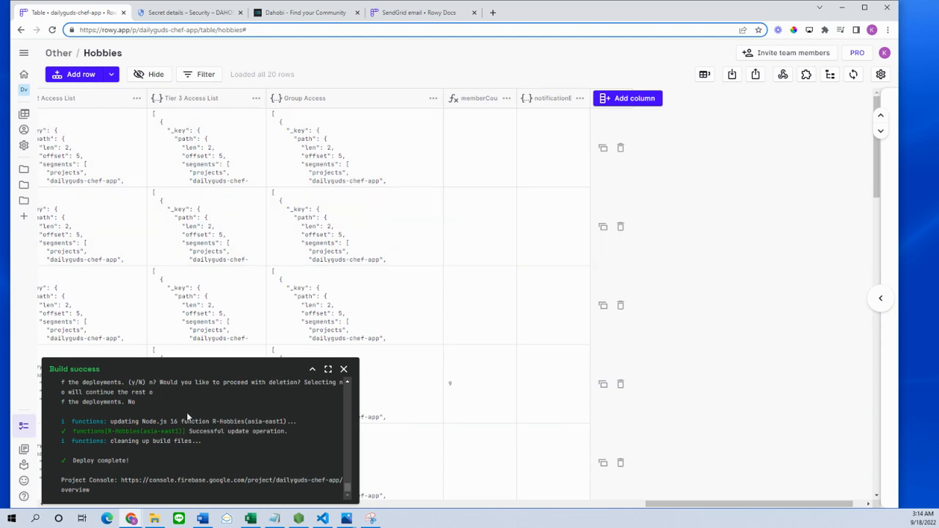
scroll(139, 419, "up", 3)
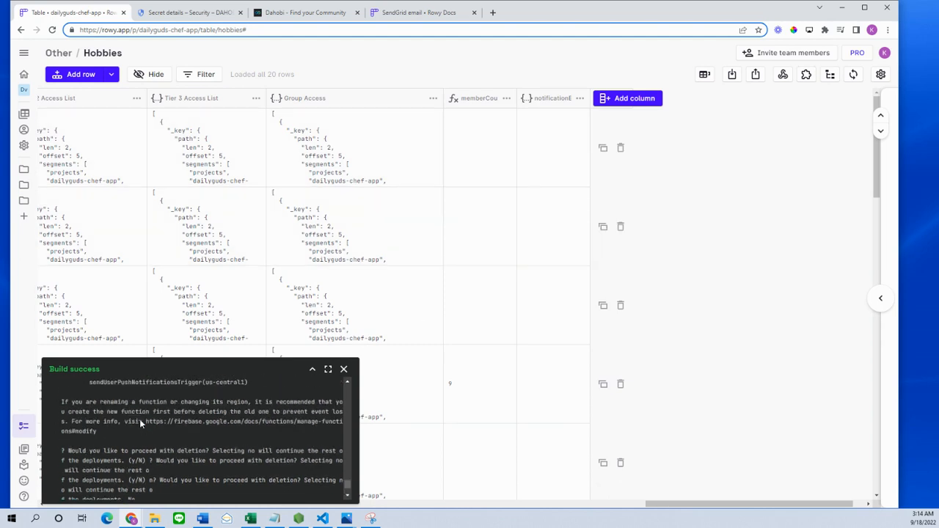
scroll(158, 417, "down", 3)
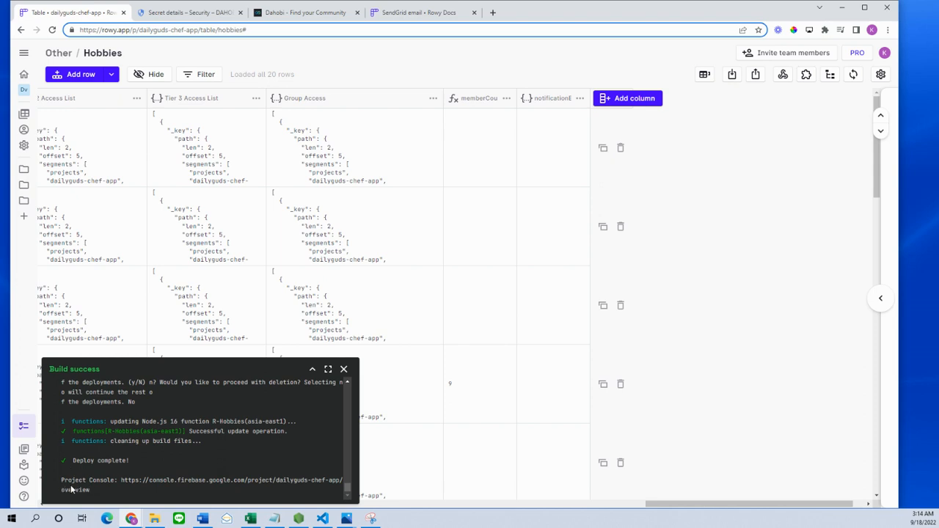
- Reopen the sendgridEmail extension for editing and expand its body code
left_click(579, 99)
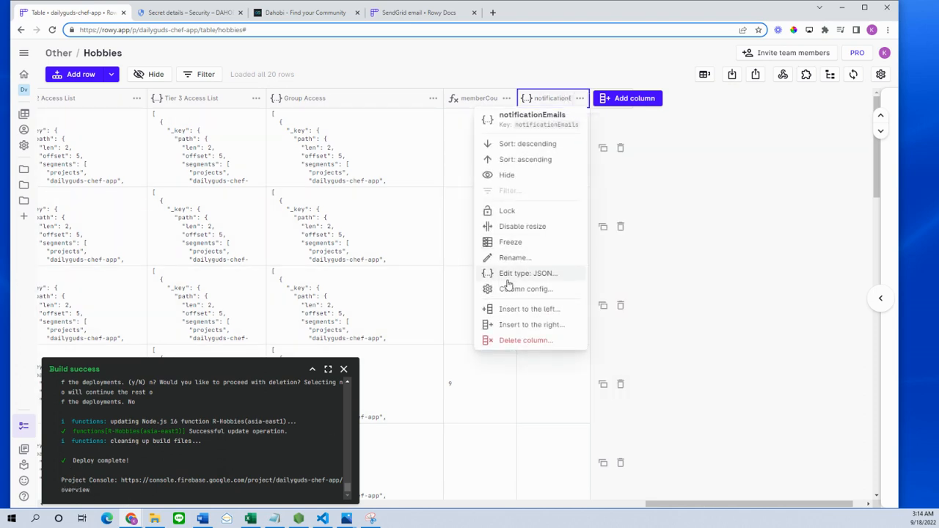
left_click(763, 99)
left_click(806, 75)
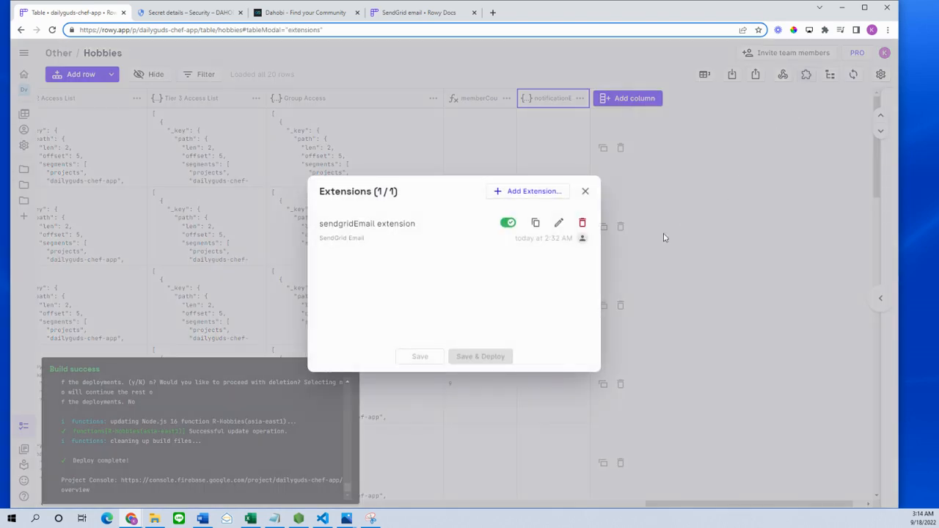
left_click(560, 227)
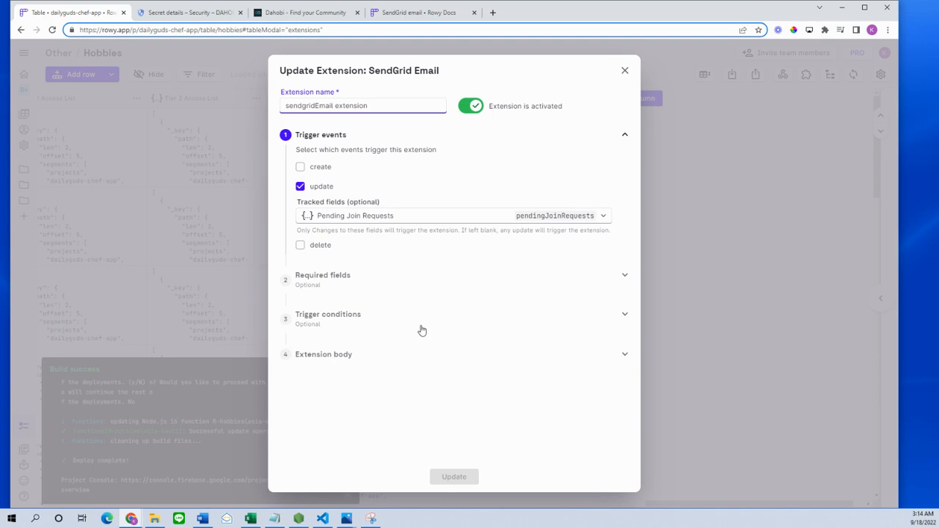
left_click(345, 357)
- Open the project's Secret Manager in a new browser tab via the key icon
scroll(430, 352, "down", 3)
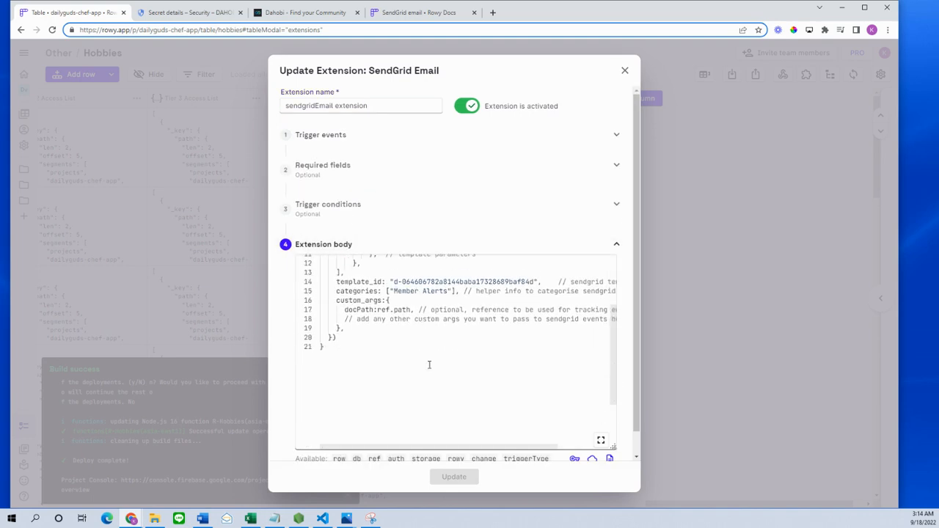
scroll(575, 461, "down", 1)
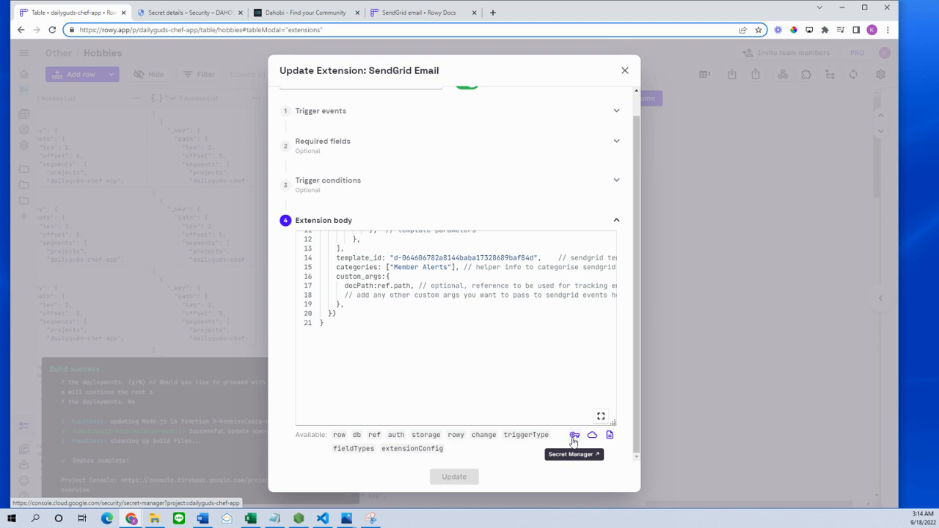
left_click(574, 437)
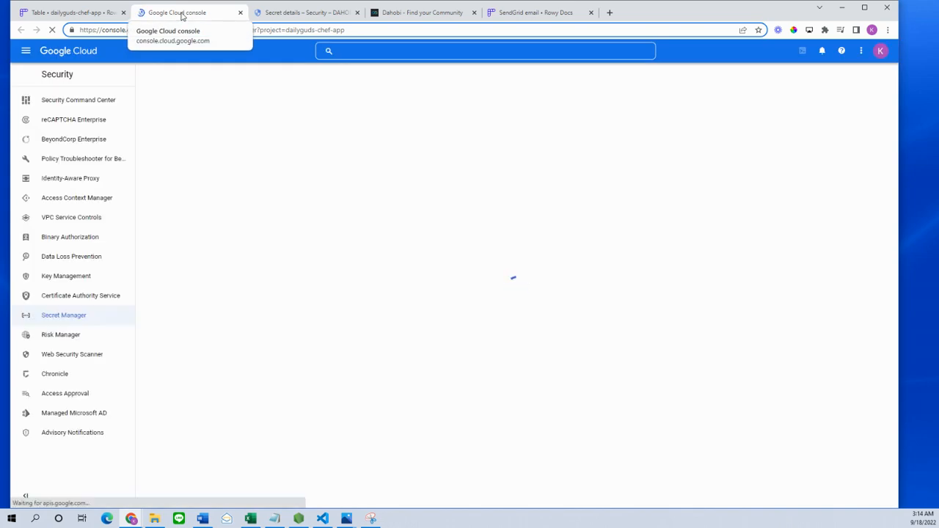
- Start a new secret named 'sendgrid' and see it flagged as already existing
left_click_drag(173, 13, 2, 58)
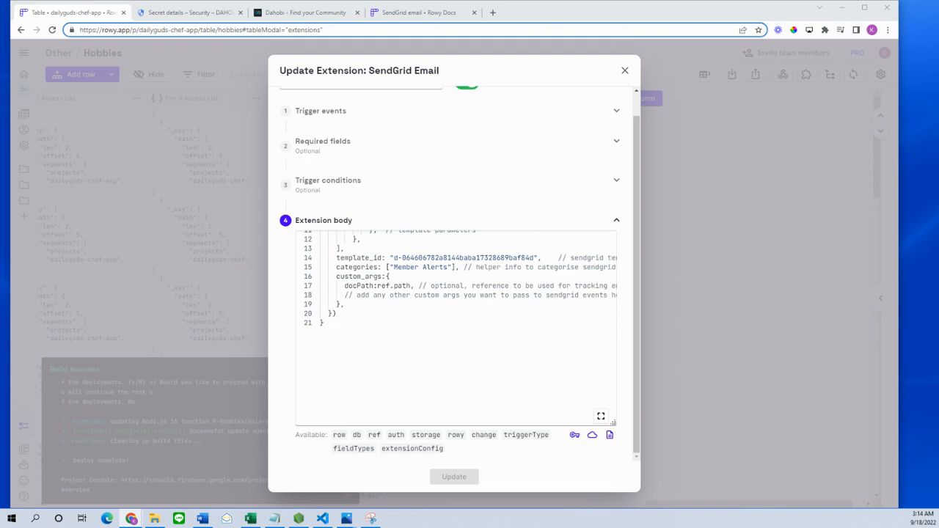
left_click_drag(300, 2, 283, 15)
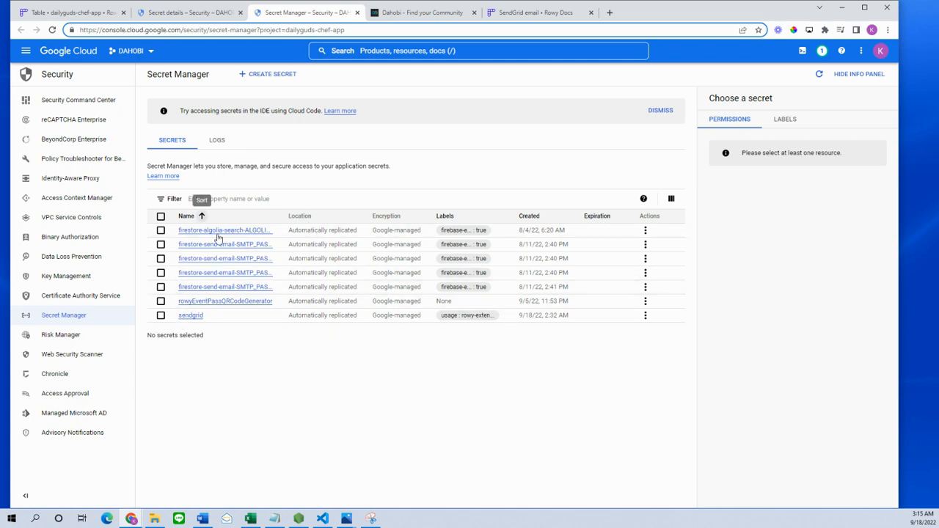
left_click(267, 77)
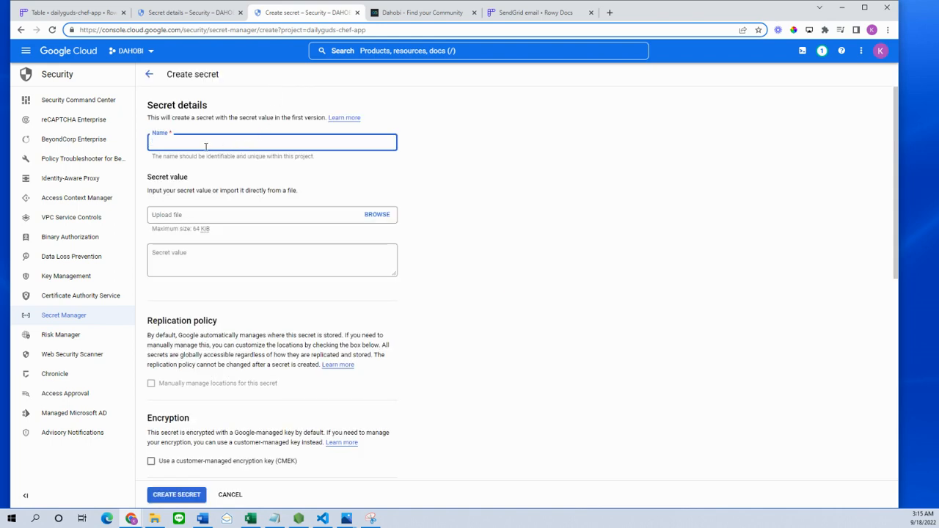
left_click(205, 147)
type("send")
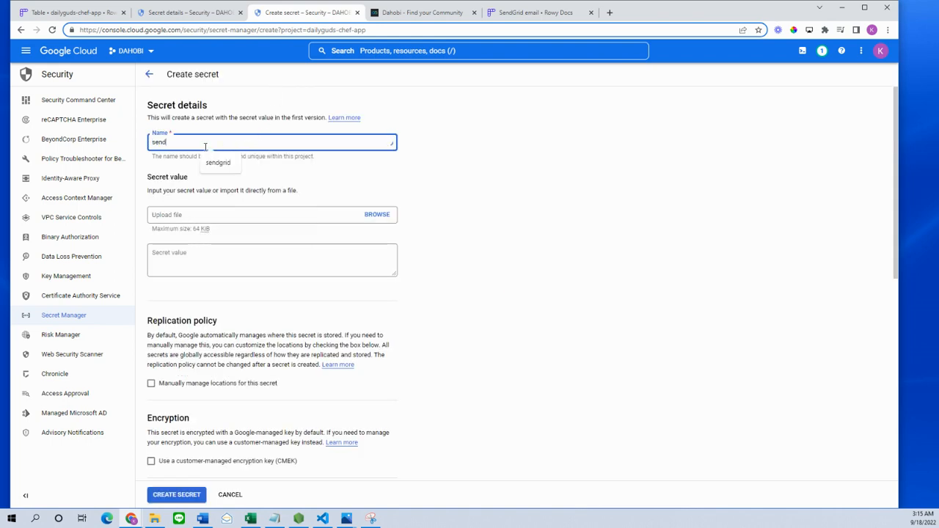
type("grid")
left_click(179, 256)
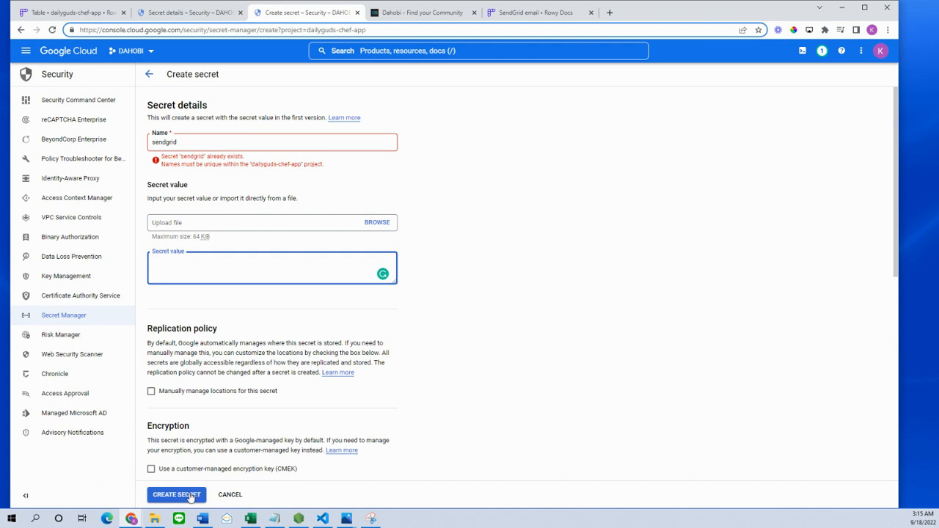
scroll(311, 335, "down", 3)
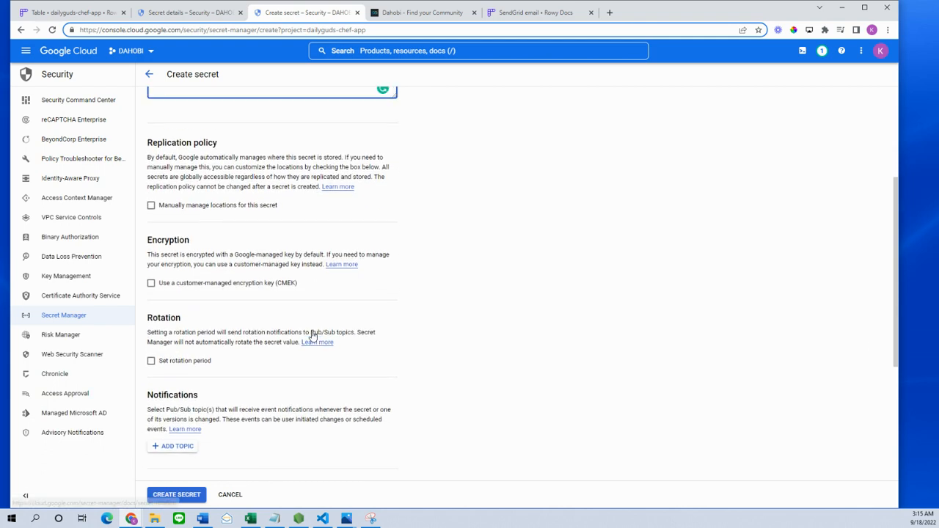
scroll(313, 335, "up", 3)
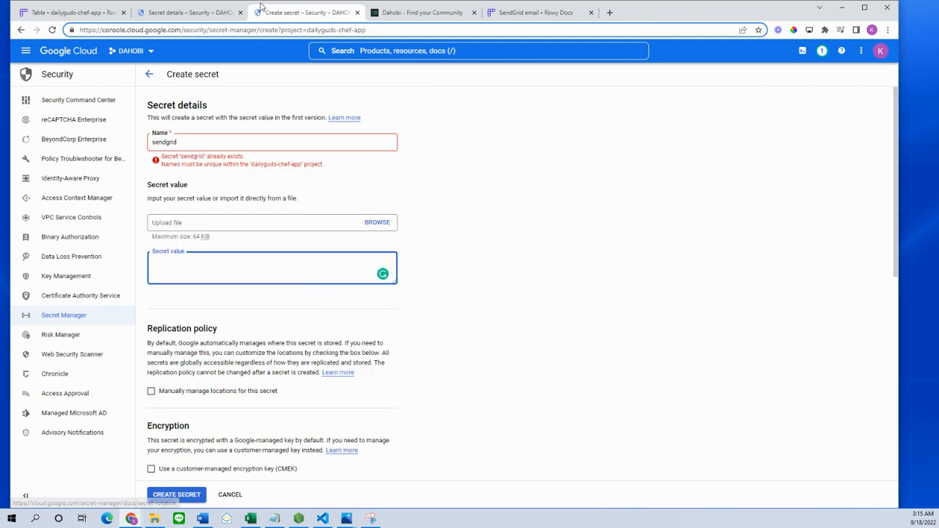
- Close the Create secret tab and open the Flutterflow Fans Group card in Dahobi
left_click(358, 12)
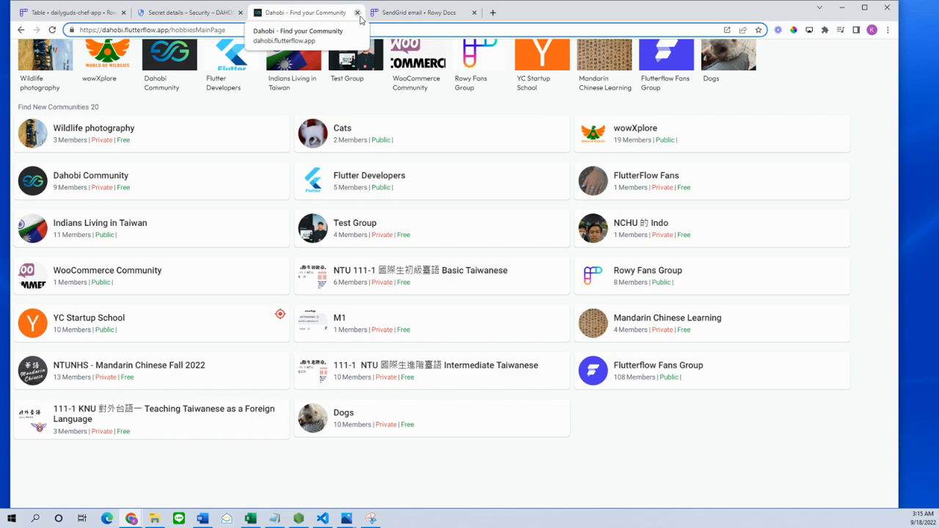
scroll(413, 269, "up", 3)
scroll(440, 278, "down", 3)
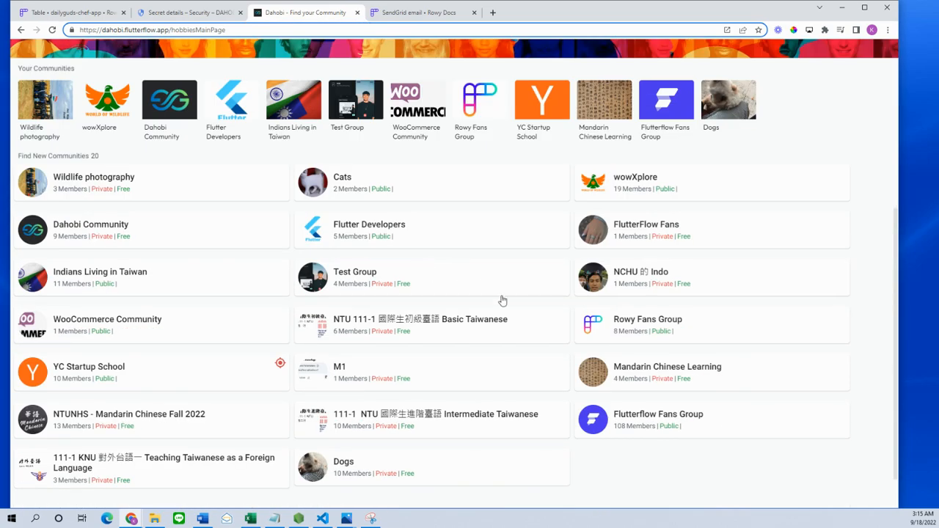
left_click(636, 427)
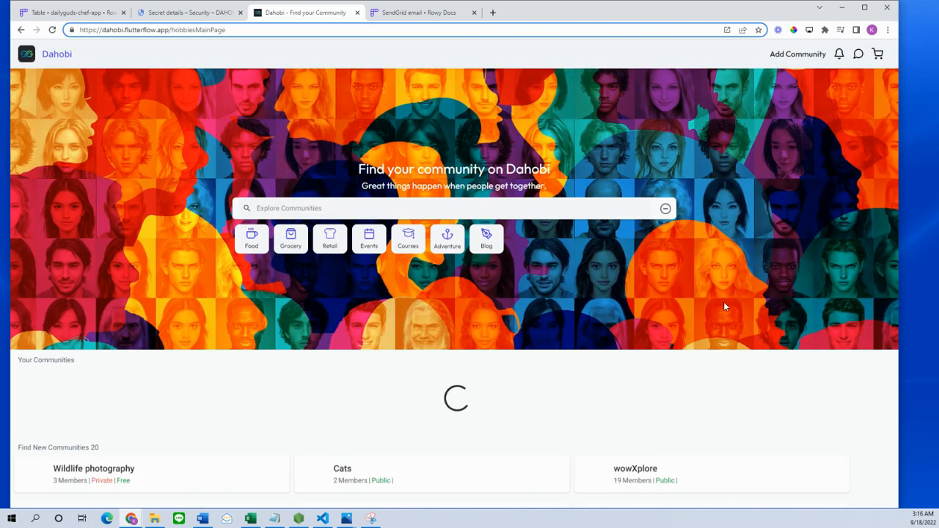
scroll(735, 388, "down", 5)
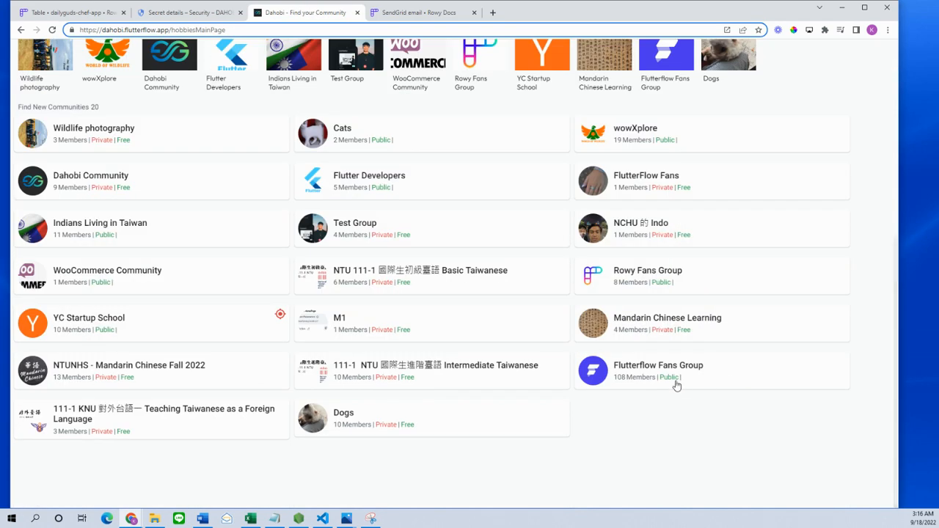